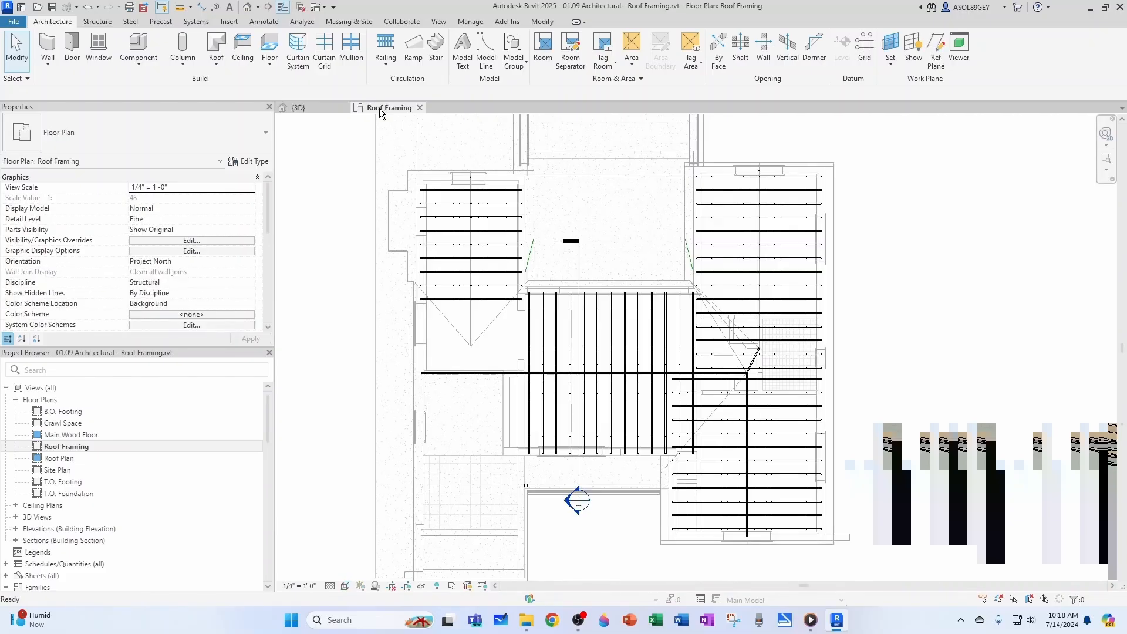
Place a Dimension Lumber 2x6 beam along the right wing's inner wall, from its upper corner down to the laundry exterior wall
{"action": "scroll", "coordinate": [892, 301], "scroll_direction": "up", "scroll_amount": 2}
{"action": "scroll", "coordinate": [877, 305], "scroll_direction": "down", "scroll_amount": 2}
{"action": "middle_click_drag", "start_coordinate": [878, 305], "coordinate": [854, 307]}
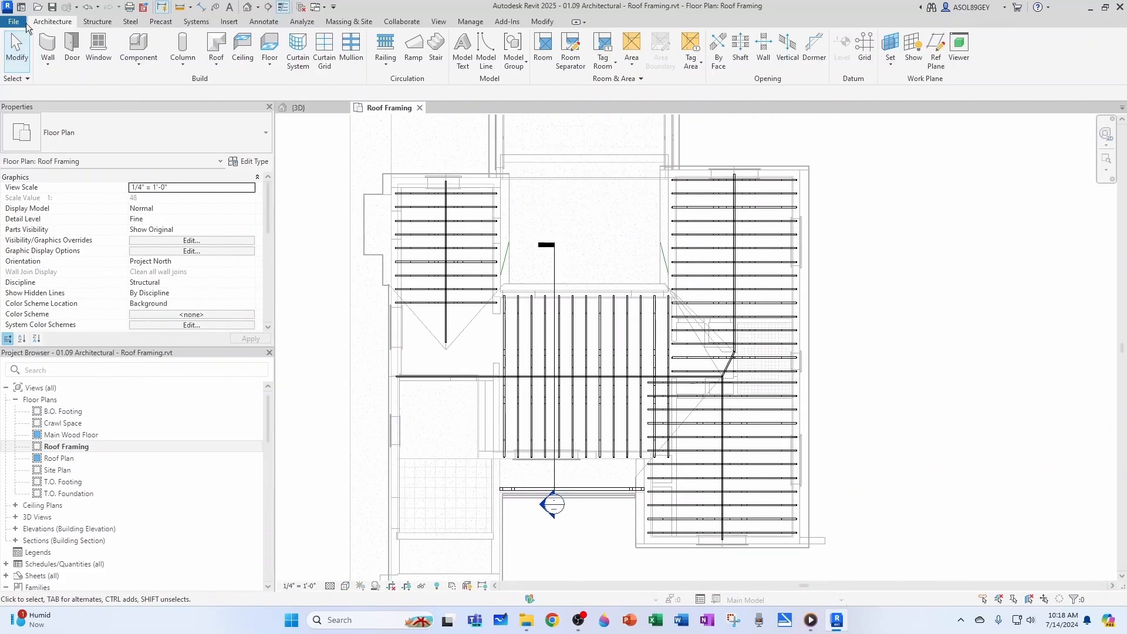
{"action": "left_click", "coordinate": [97, 21]}
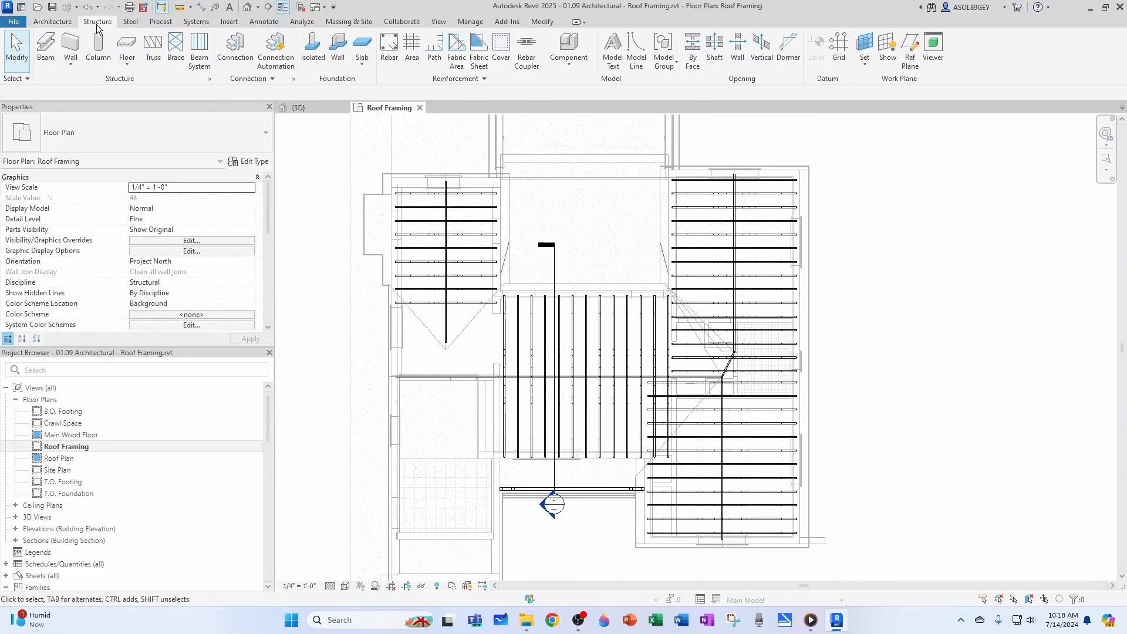
{"action": "left_click", "coordinate": [46, 56]}
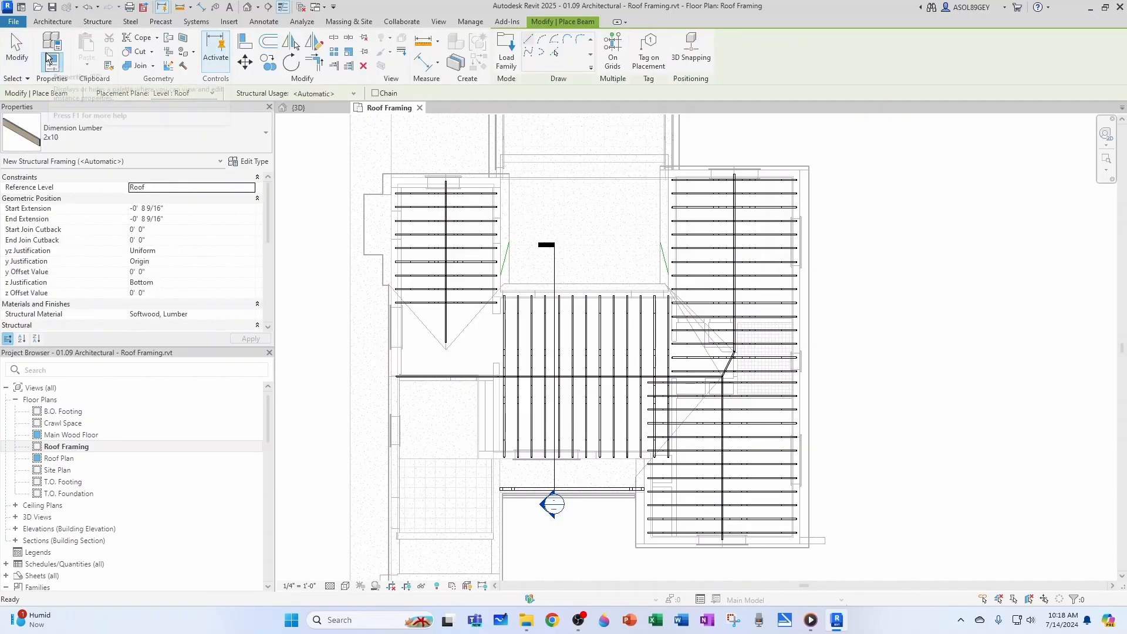
{"action": "left_click", "coordinate": [140, 136]}
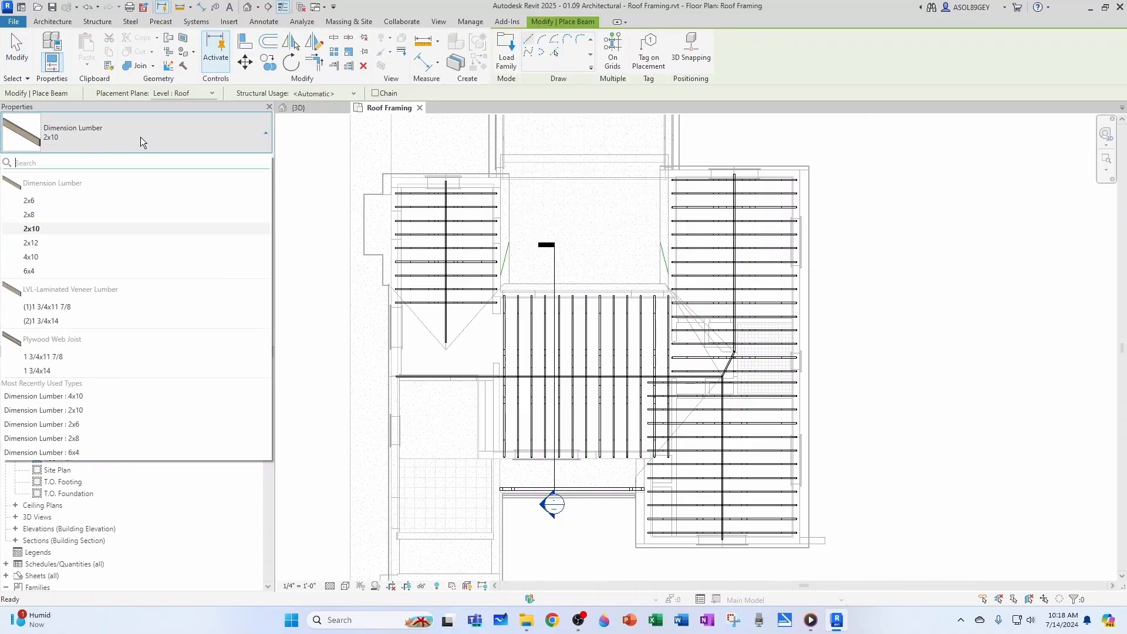
{"action": "left_click", "coordinate": [34, 203]}
{"action": "scroll", "coordinate": [680, 164], "scroll_direction": "up", "scroll_amount": 5}
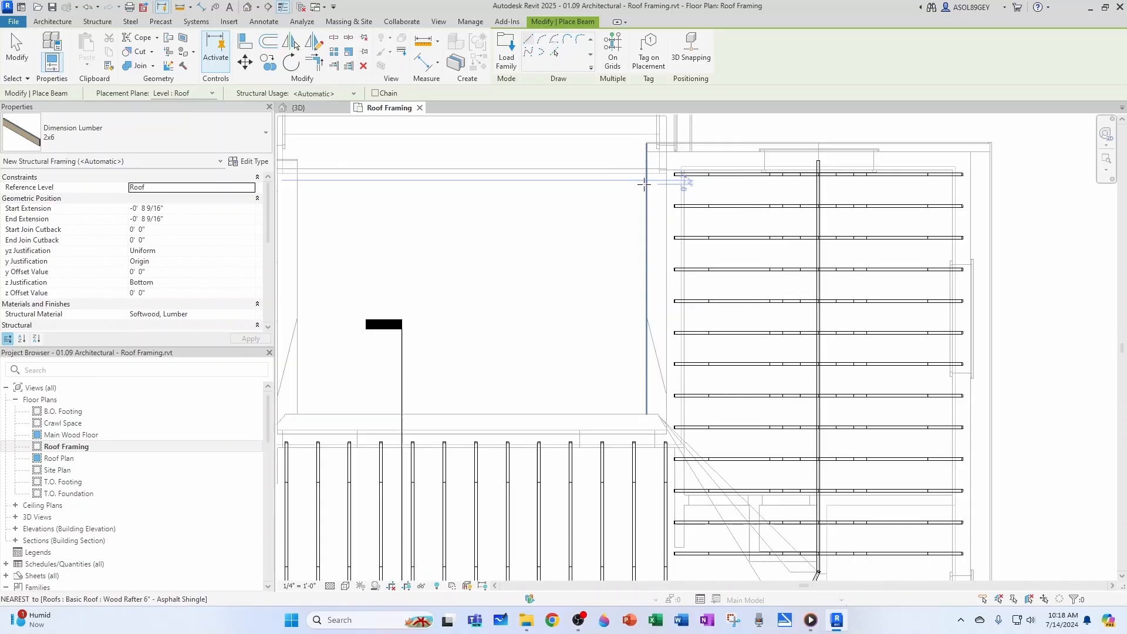
{"action": "left_click", "coordinate": [687, 153]}
{"action": "scroll", "coordinate": [646, 194], "scroll_direction": "down", "scroll_amount": 3}
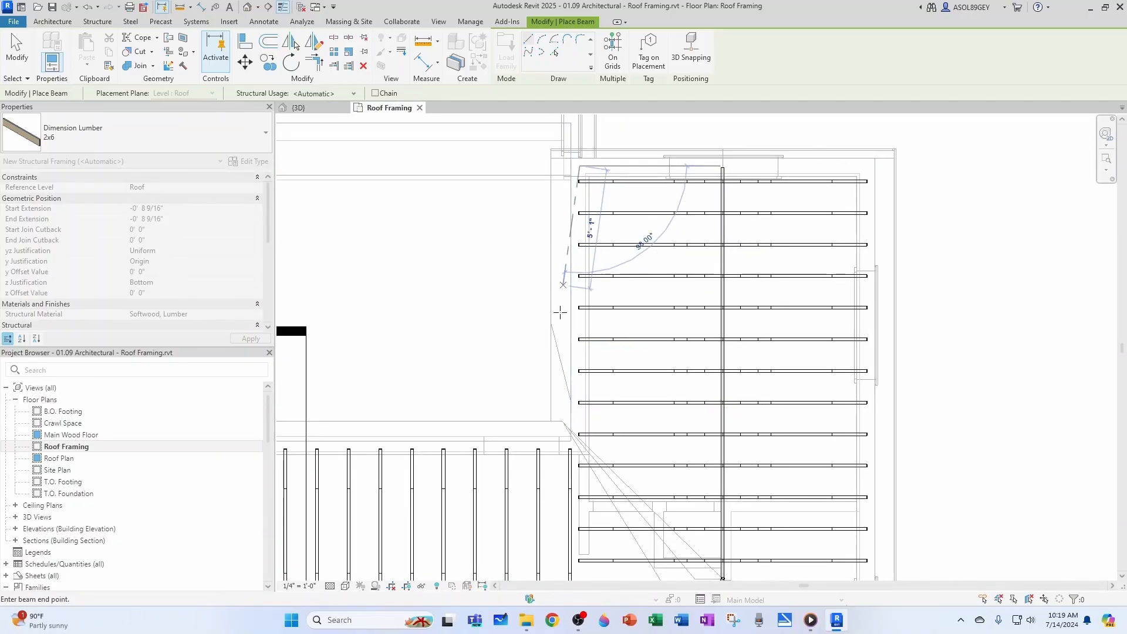
{"action": "scroll", "coordinate": [598, 206], "scroll_direction": "up", "scroll_amount": 5}
{"action": "scroll", "coordinate": [592, 450], "scroll_direction": "up", "scroll_amount": 2}
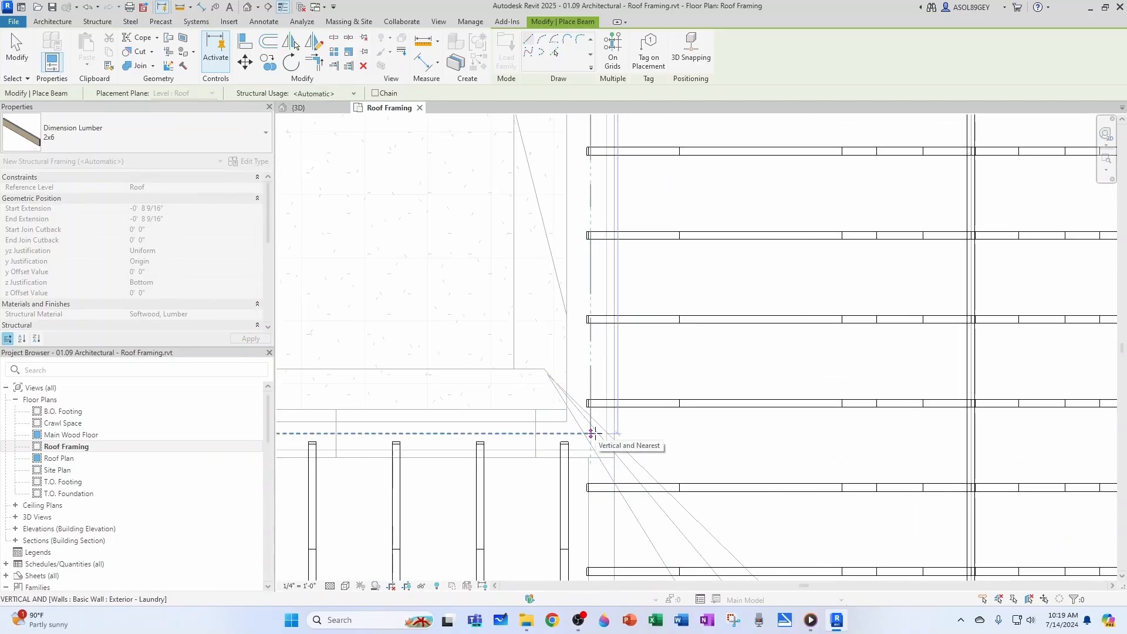
{"action": "left_click", "coordinate": [589, 433]}
{"action": "key", "text": "Escape"}
{"action": "key", "text": "Escape"}
Examine the new 2x6 beam under the right wing's rafter ends in plan and in the 3D view
{"action": "scroll", "coordinate": [456, 286], "scroll_direction": "down", "scroll_amount": 4}
{"action": "scroll", "coordinate": [507, 263], "scroll_direction": "up", "scroll_amount": 3}
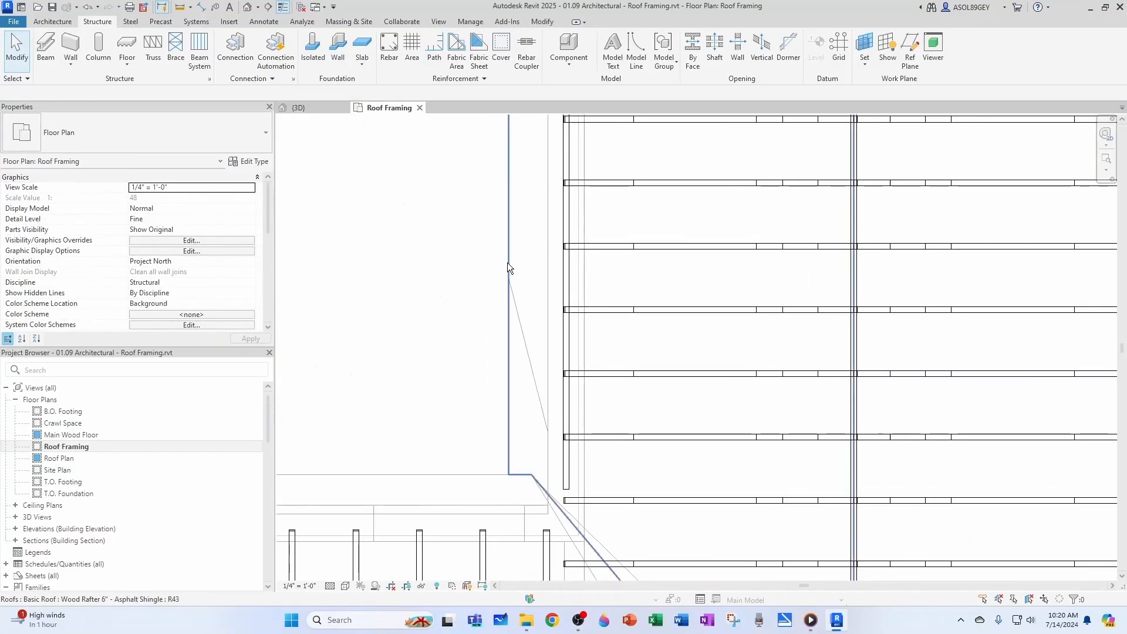
{"action": "left_click", "coordinate": [566, 281]}
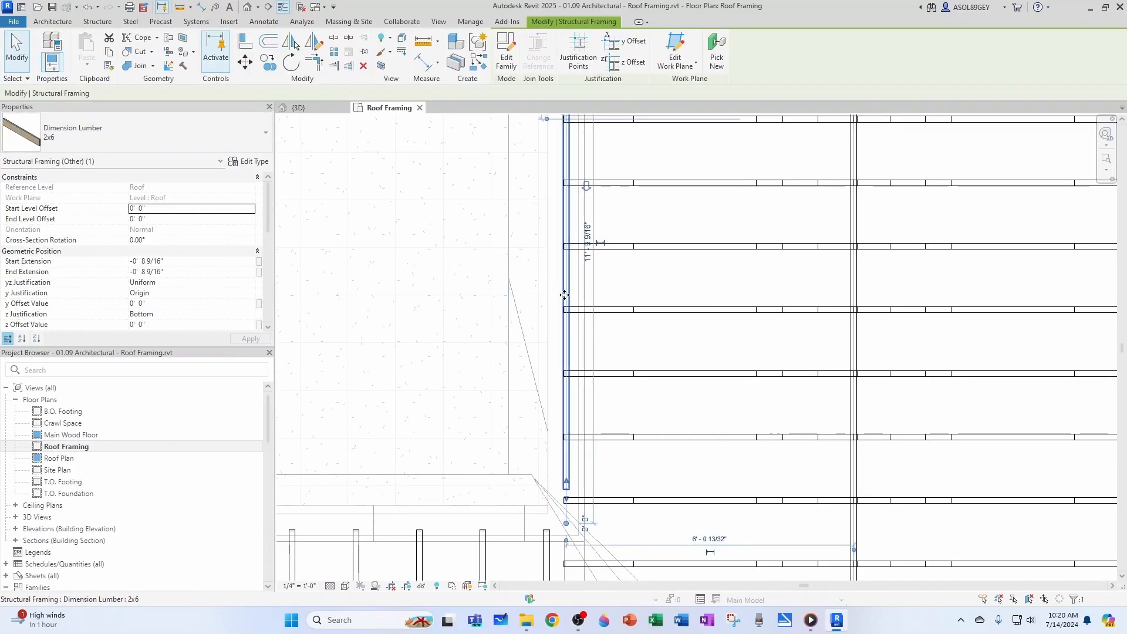
{"action": "key", "text": "Escape"}
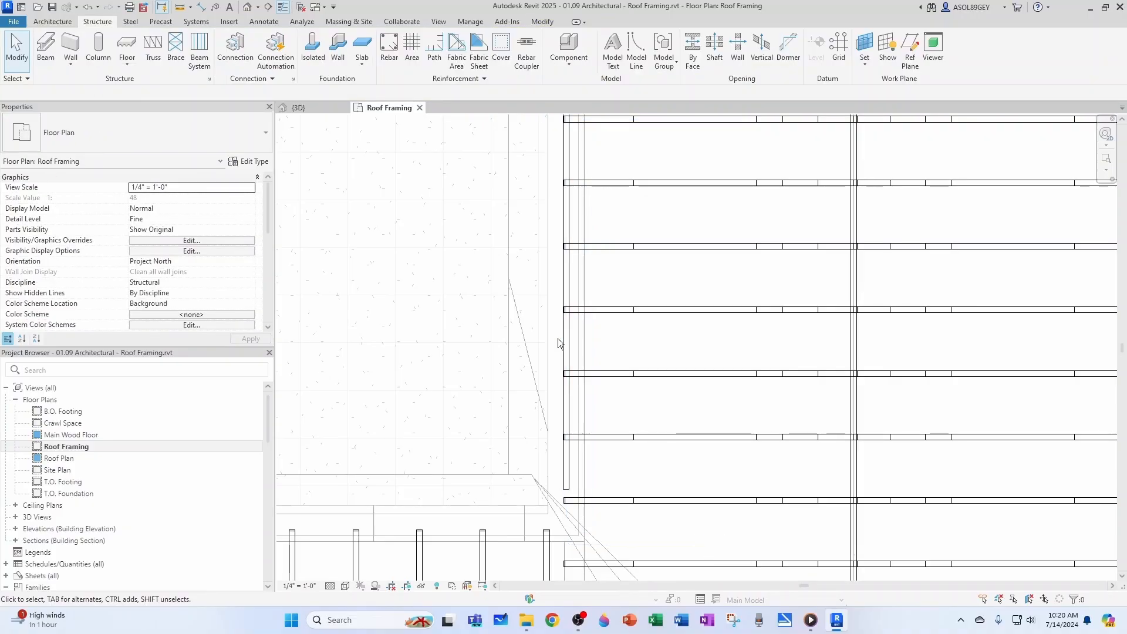
{"action": "left_click", "coordinate": [558, 339]}
{"action": "left_click", "coordinate": [315, 109]}
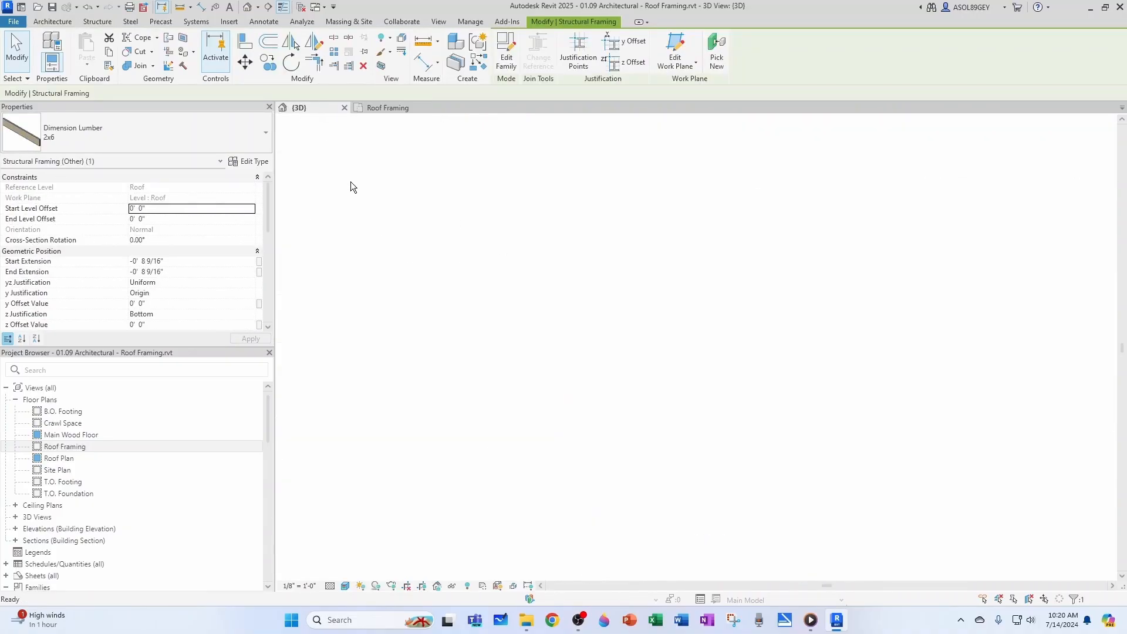
{"action": "scroll", "coordinate": [810, 211], "scroll_direction": "up", "scroll_amount": 5}
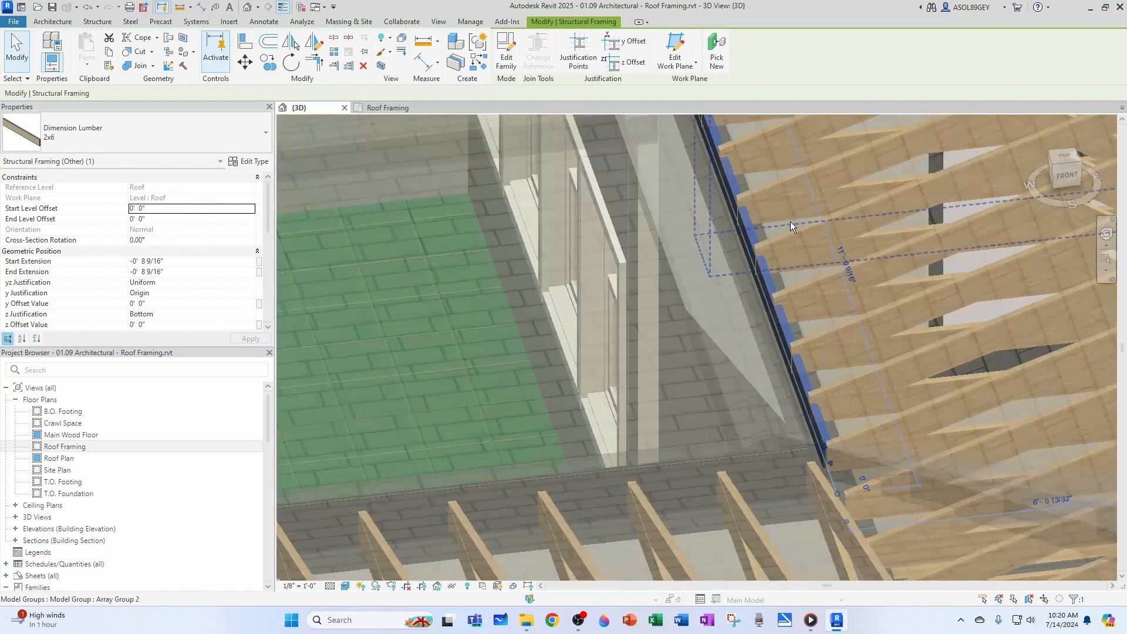
{"action": "middle_click_drag", "start_coordinate": [789, 221], "coordinate": [771, 274], "text": "shift"}
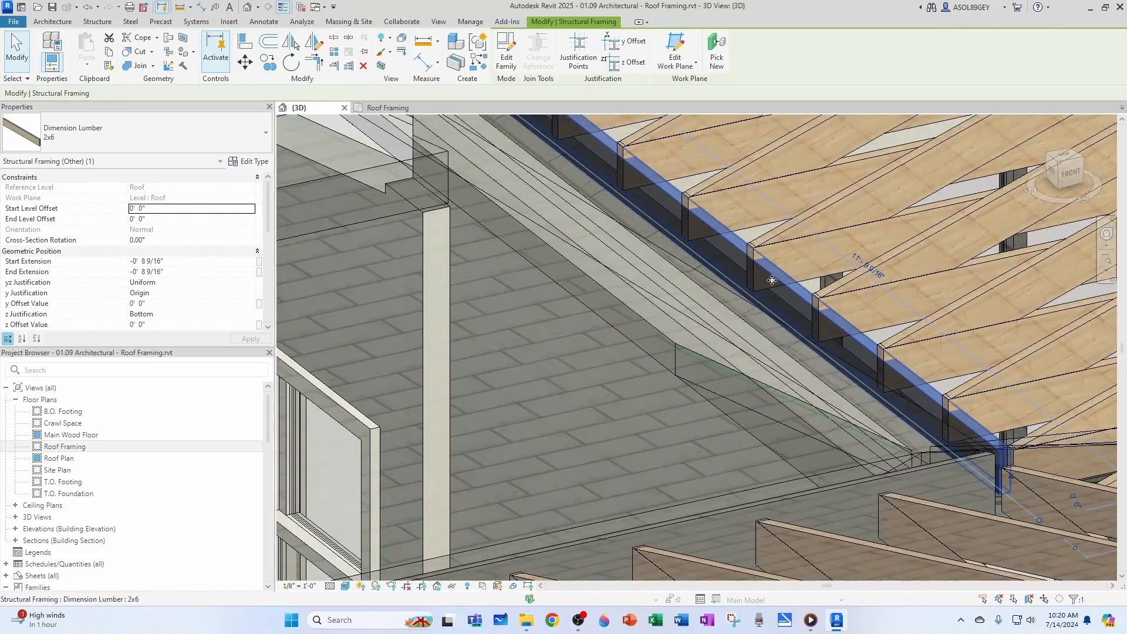
{"action": "key", "text": "Escape"}
Set the 2x6 beam's cross-section rotation to 90° so it lies flat
{"action": "scroll", "coordinate": [670, 301], "scroll_direction": "down", "scroll_amount": 4}
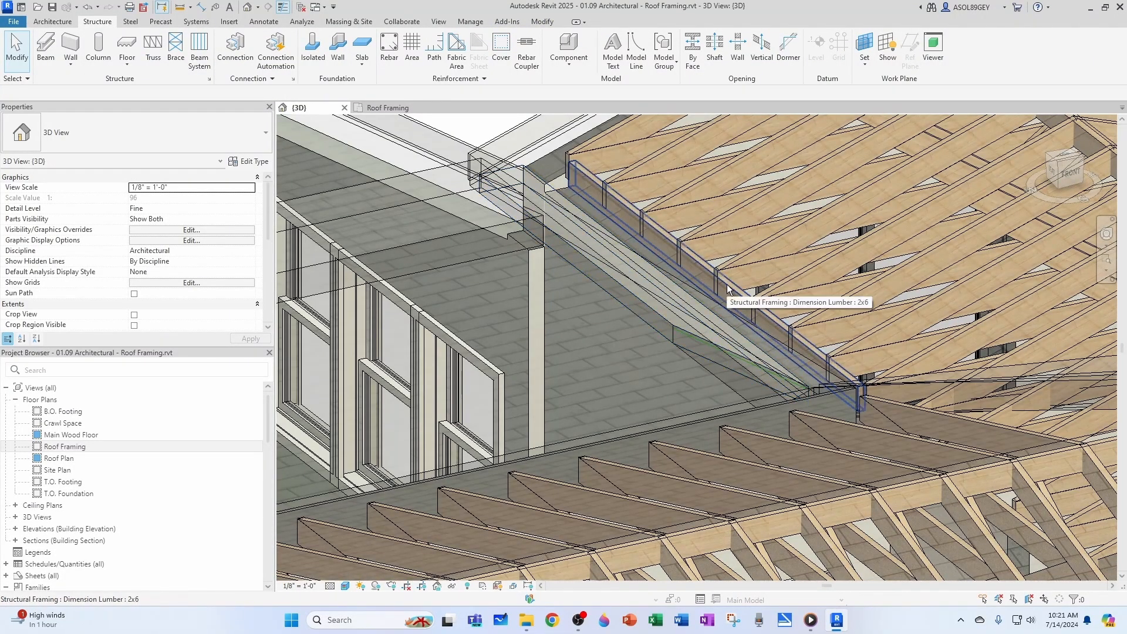
{"action": "left_click", "coordinate": [727, 286]}
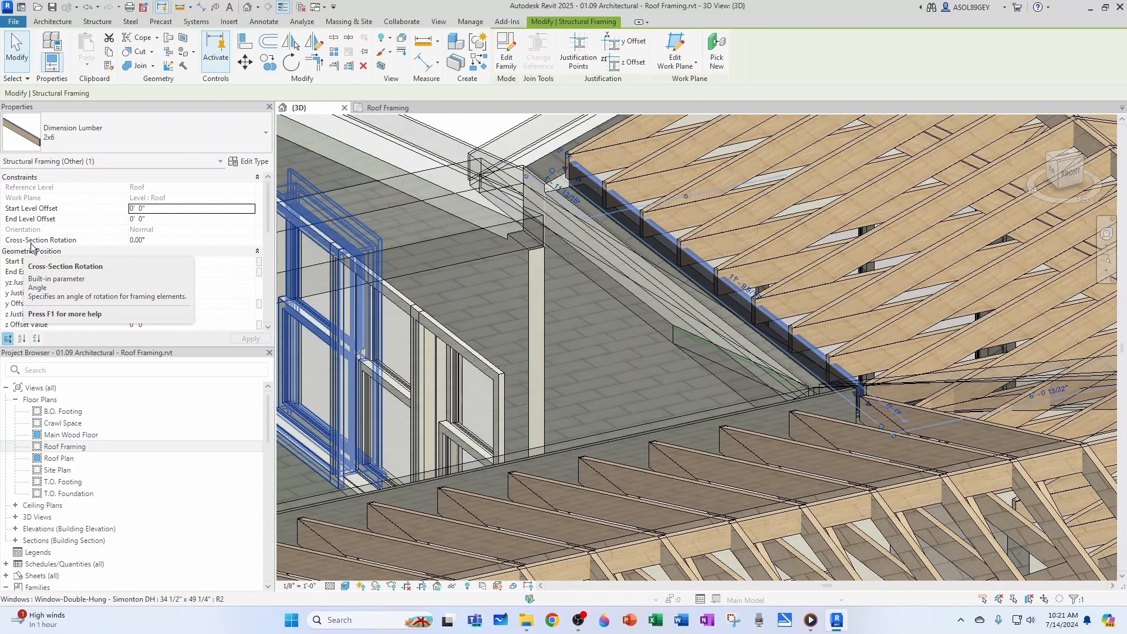
{"action": "left_click", "coordinate": [156, 239]}
{"action": "key", "text": "BackSpace"}
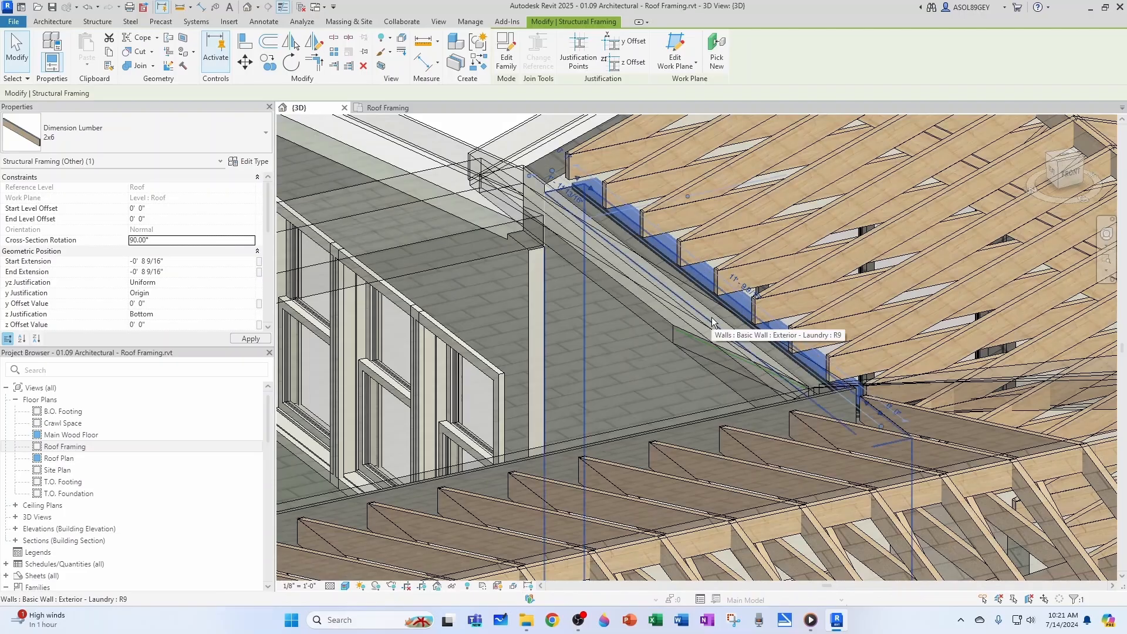
{"action": "key", "text": "Escape"}
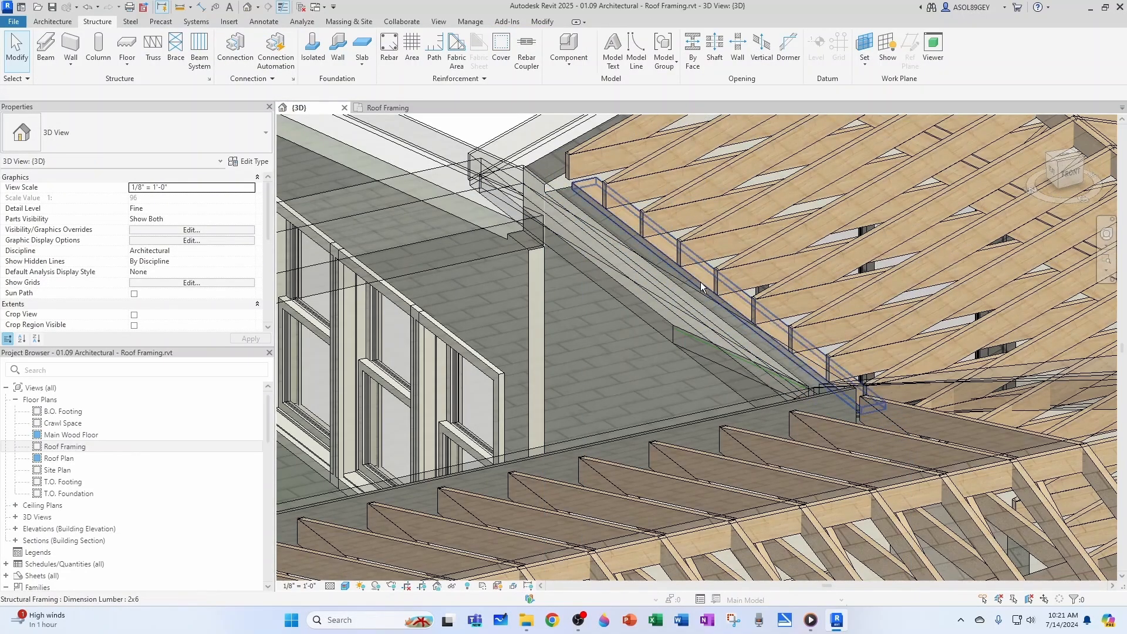
Inspect the flat 2x6 beam under the rafters and the available framing types in the 3D view
{"action": "left_click", "coordinate": [668, 262]}
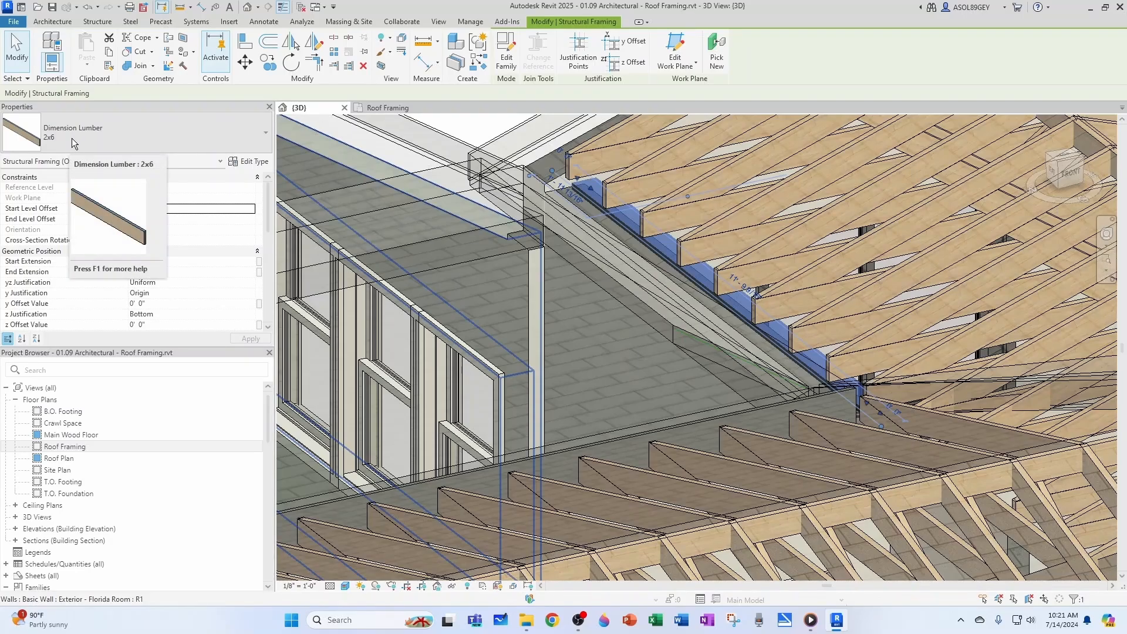
{"action": "left_click", "coordinate": [93, 146]}
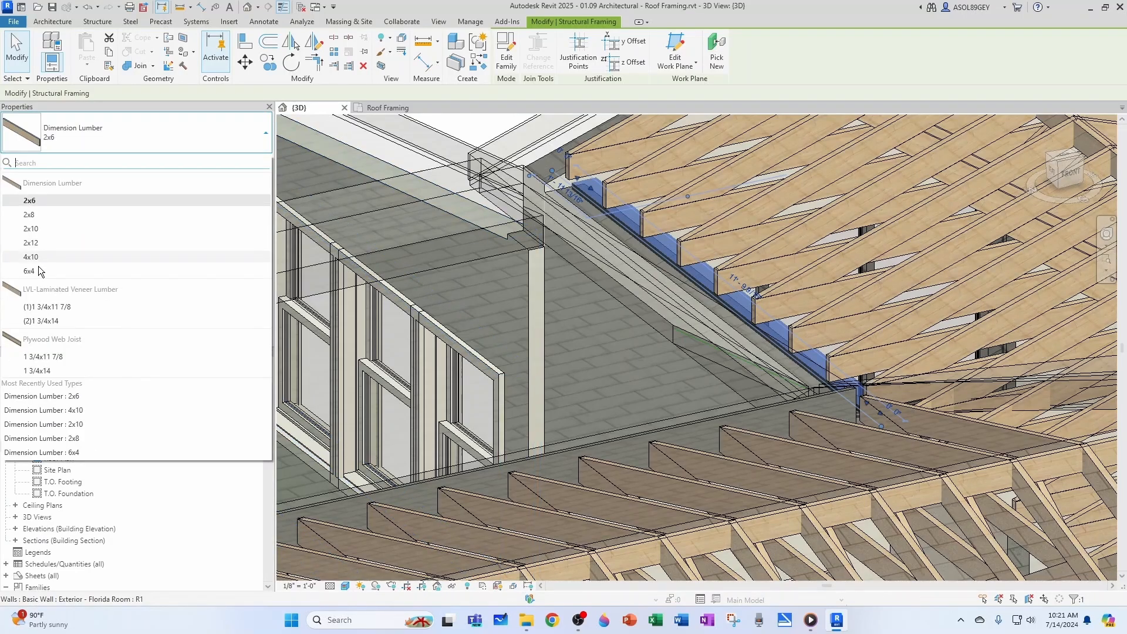
{"action": "key", "text": "Escape"}
{"action": "key", "text": "Escape"}
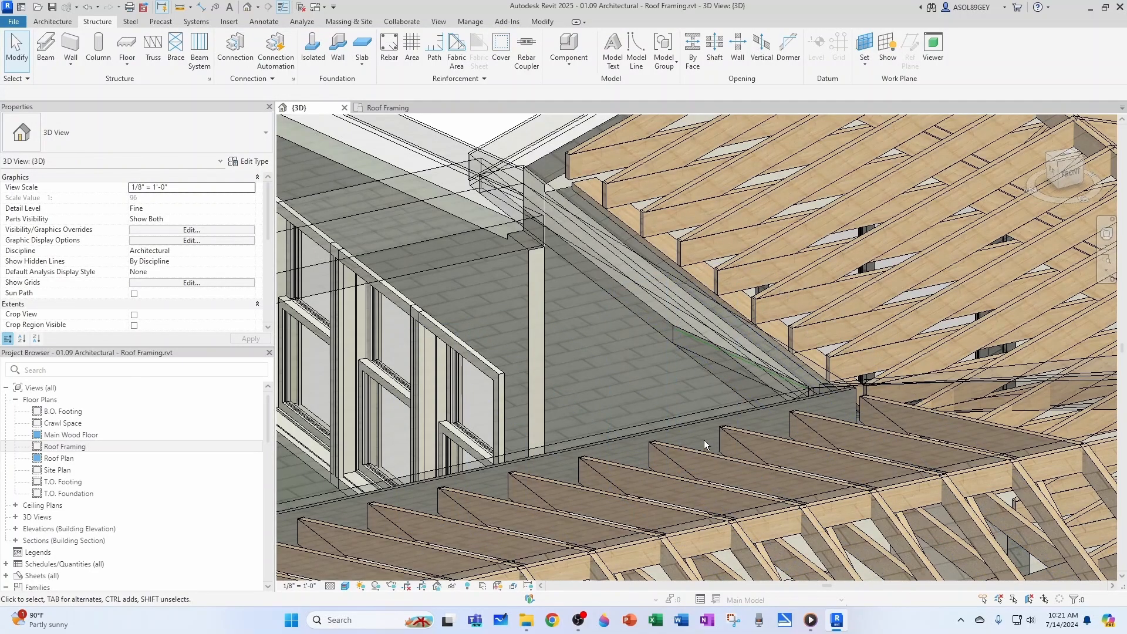
{"action": "scroll", "coordinate": [555, 244], "scroll_direction": "down", "scroll_amount": 3}
{"action": "scroll", "coordinate": [558, 244], "scroll_direction": "up", "scroll_amount": 5}
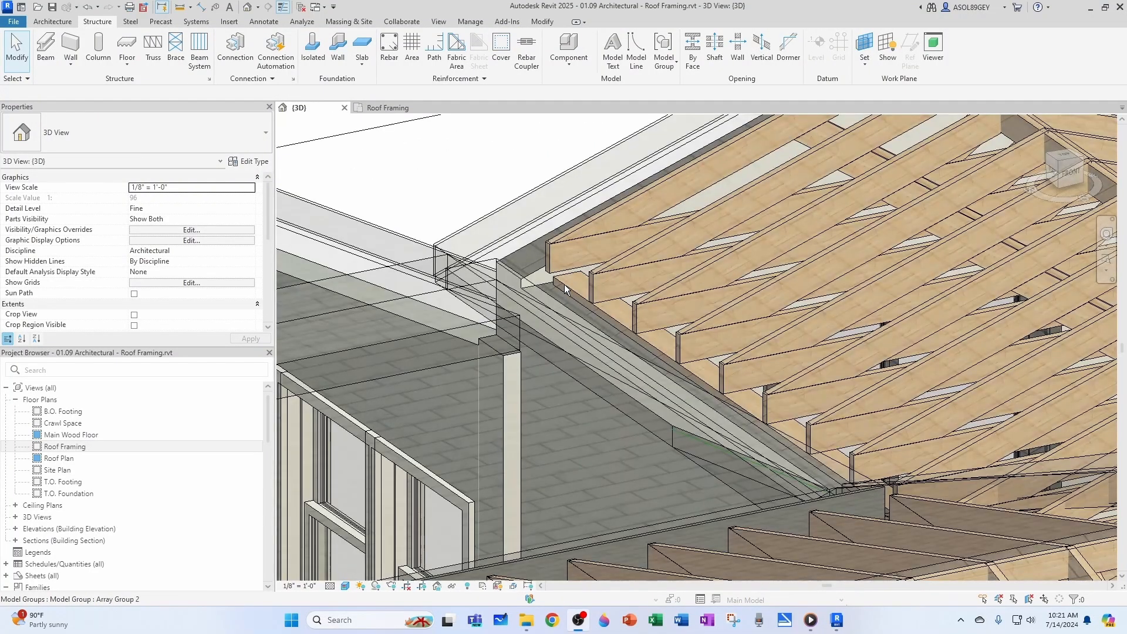
{"action": "left_click", "coordinate": [564, 285]}
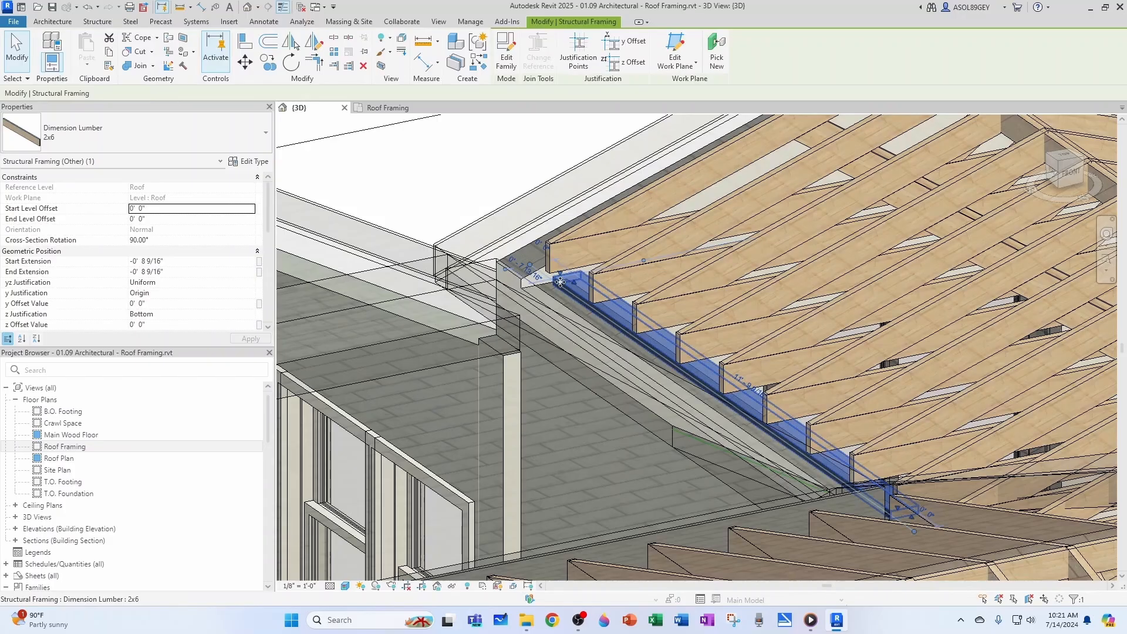
{"action": "left_click", "coordinate": [432, 191]}
In the Roof Framing plan, rotate the building section line by 90° to run horizontally
{"action": "left_click", "coordinate": [386, 111]}
{"action": "scroll", "coordinate": [449, 298], "scroll_direction": "down", "scroll_amount": 5}
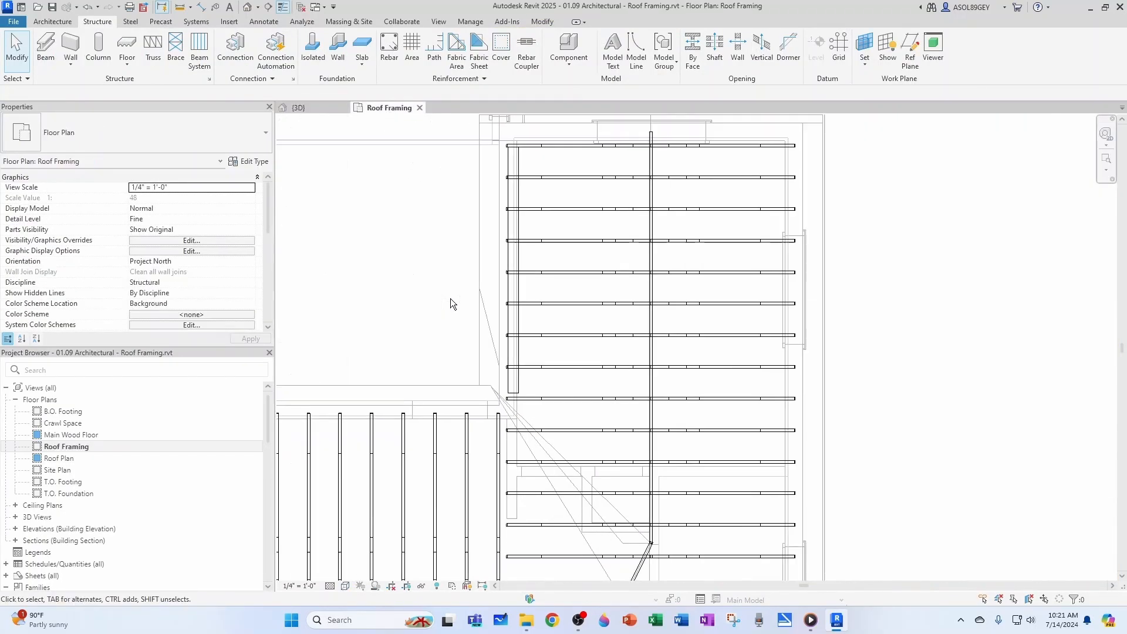
{"action": "scroll", "coordinate": [439, 384], "scroll_direction": "up", "scroll_amount": 2}
{"action": "left_click", "coordinate": [426, 318]}
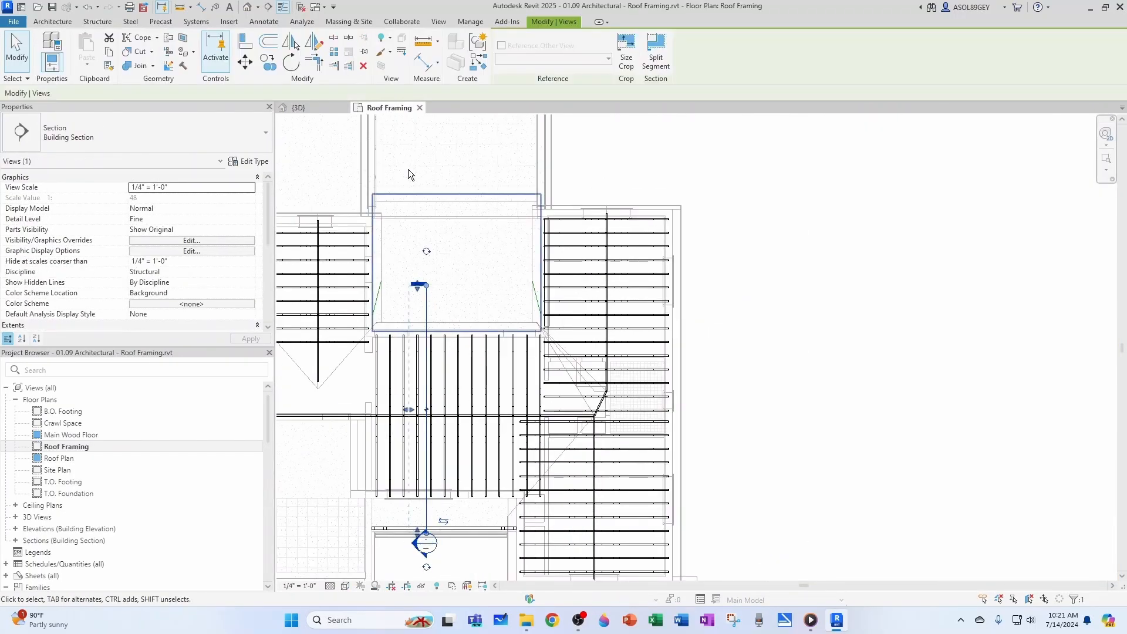
{"action": "left_click", "coordinate": [291, 62]}
{"action": "left_click", "coordinate": [424, 206]}
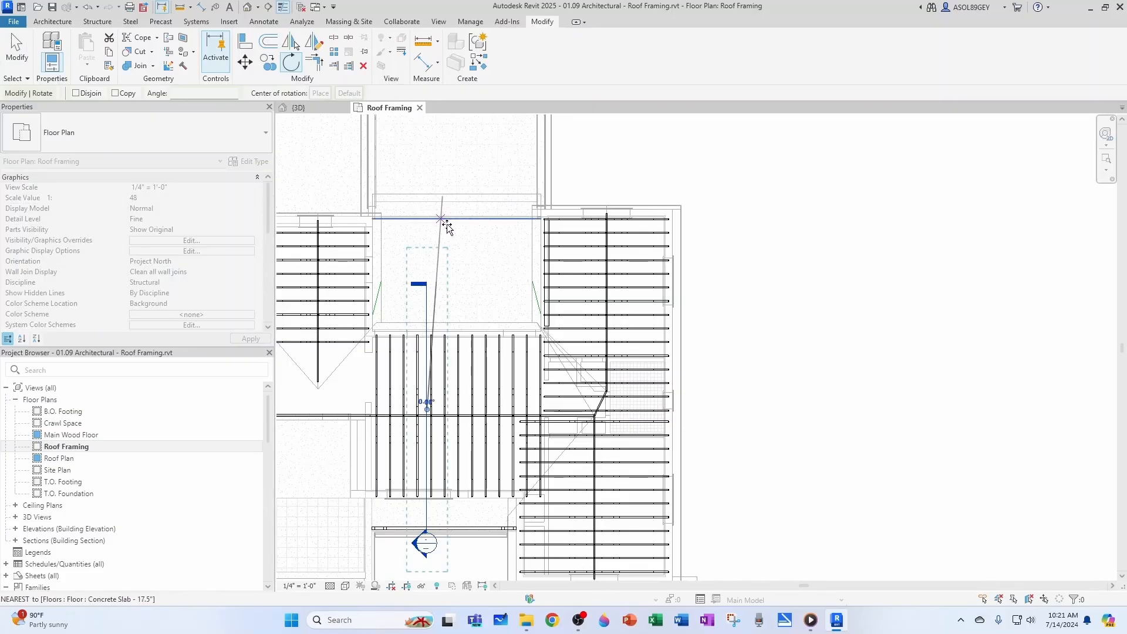
{"action": "type", "text": "90"}
{"action": "key", "text": "Return"}
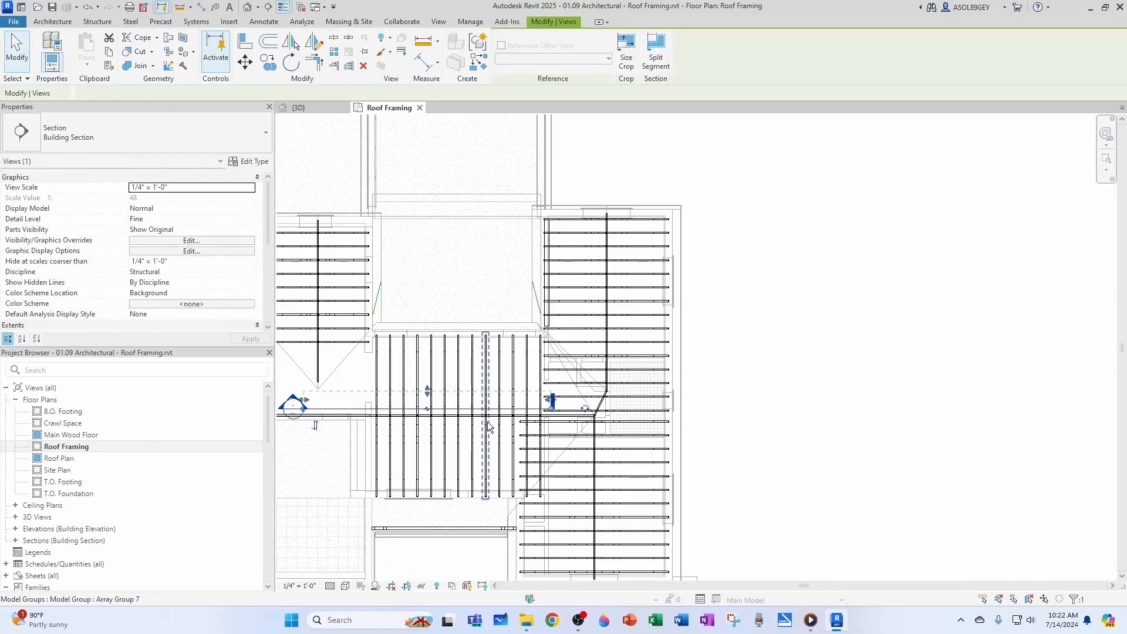
Move the building section line so it cuts across the upper part of the right wing's roof framing
{"action": "left_click_drag", "start_coordinate": [629, 322], "coordinate": [635, 239]}
{"action": "scroll", "coordinate": [587, 228], "scroll_direction": "up", "scroll_amount": 3}
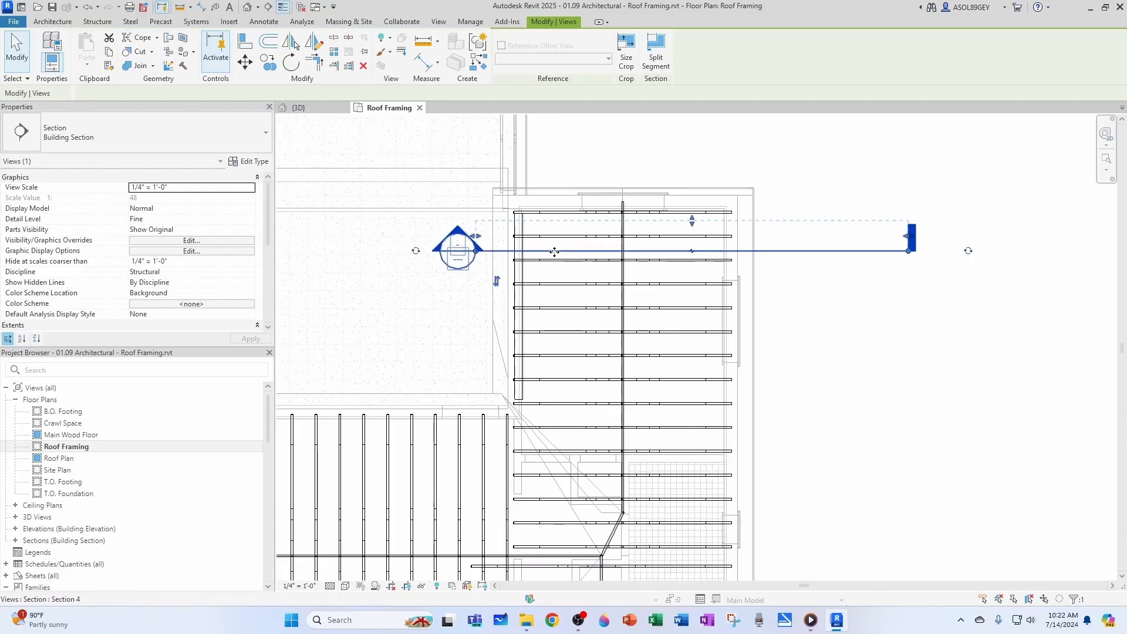
{"action": "key", "text": "Escape"}
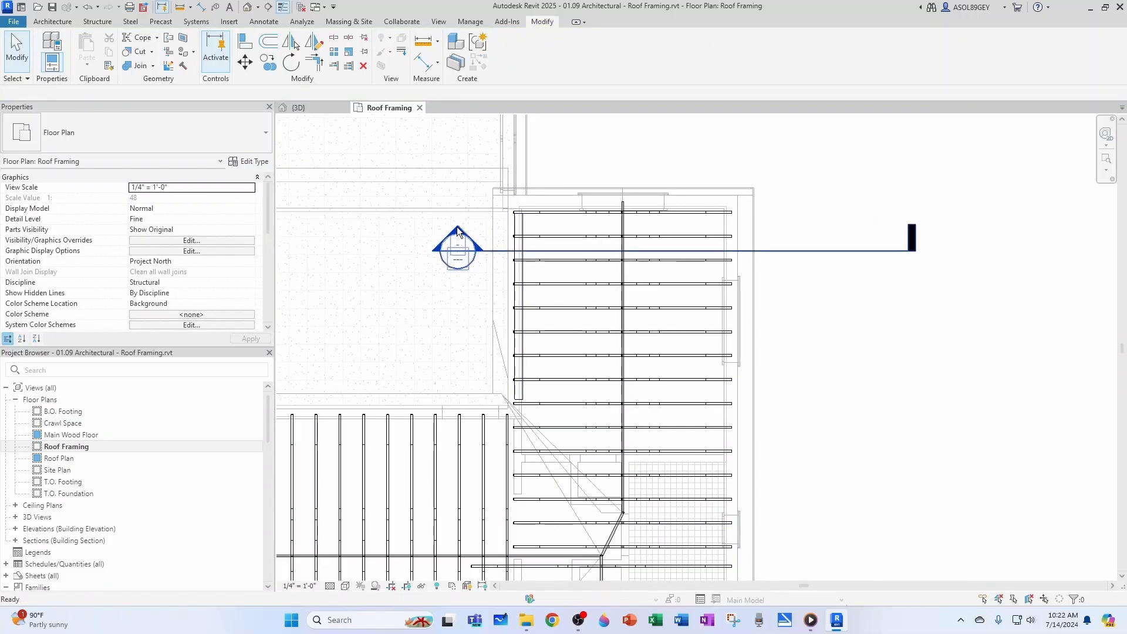
Open the section's view and examine the flat 2x6 beam's position relative to the ceiling joist, rafter and roof eave
{"action": "double_click", "coordinate": [457, 226]}
{"action": "scroll", "coordinate": [508, 322], "scroll_direction": "up", "scroll_amount": 8}
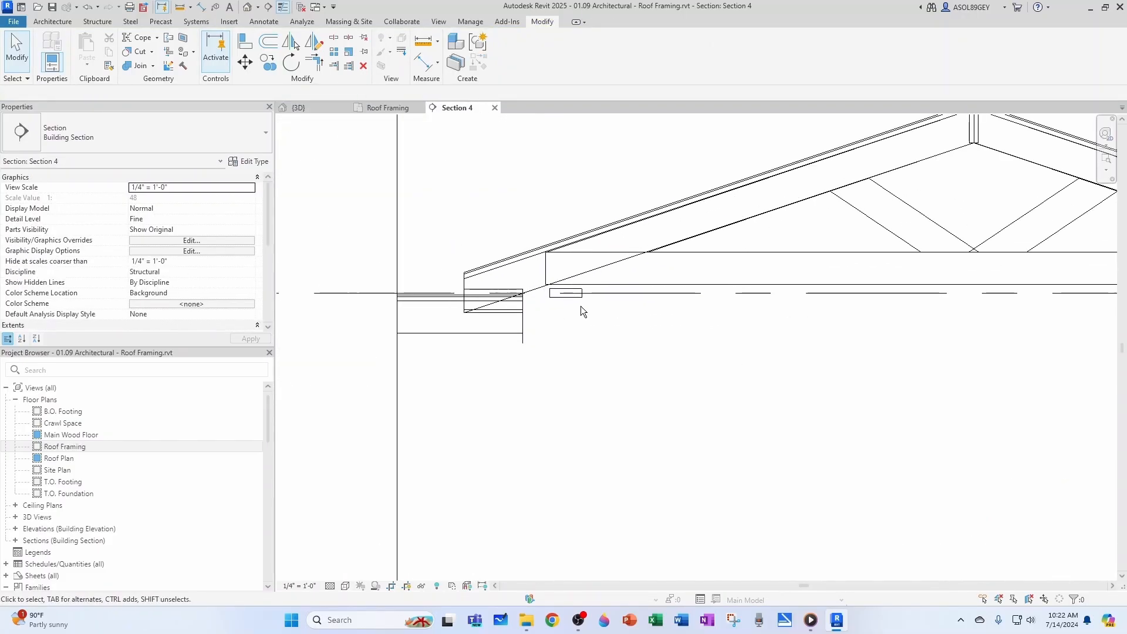
{"action": "scroll", "coordinate": [576, 308], "scroll_direction": "down", "scroll_amount": 1}
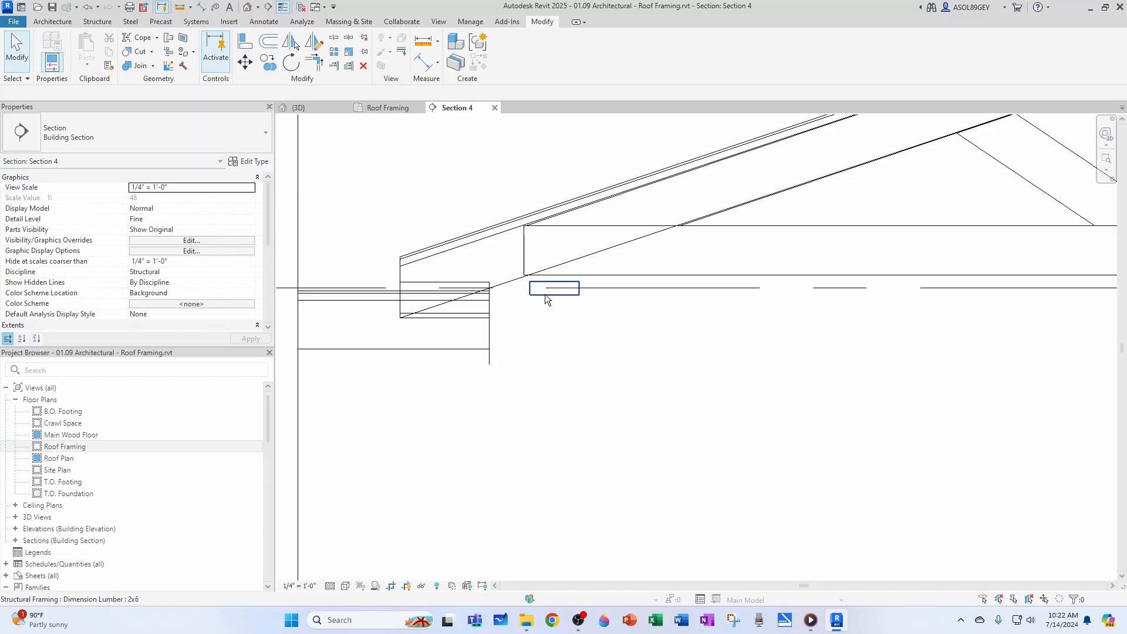
{"action": "left_click", "coordinate": [544, 294]}
{"action": "scroll", "coordinate": [456, 315], "scroll_direction": "down", "scroll_amount": 3}
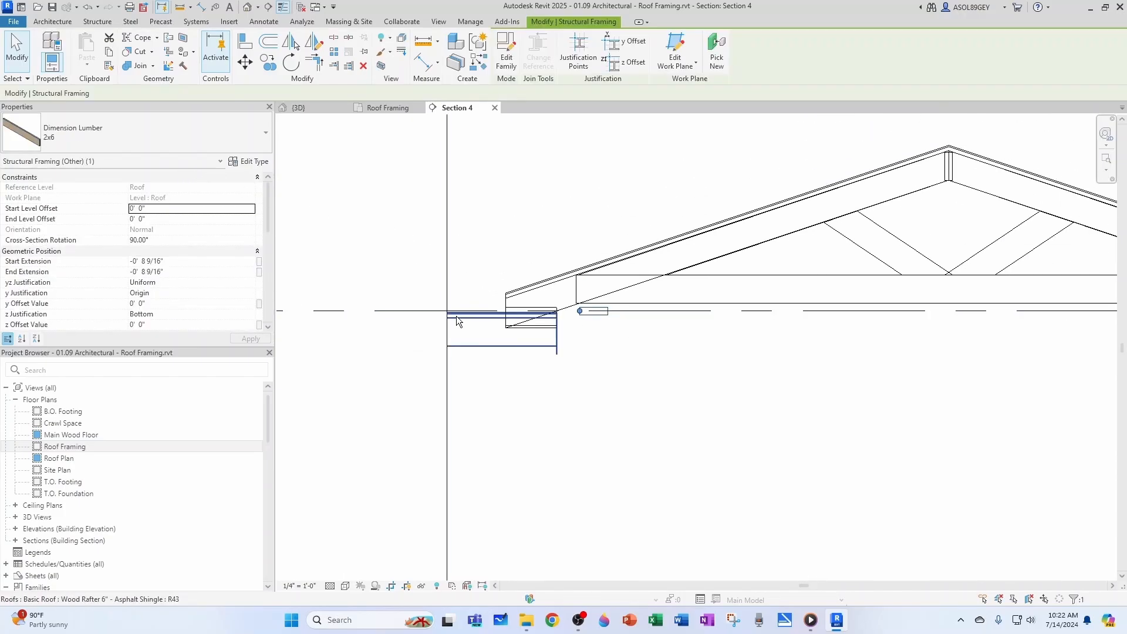
{"action": "scroll", "coordinate": [533, 332], "scroll_direction": "up", "scroll_amount": 3}
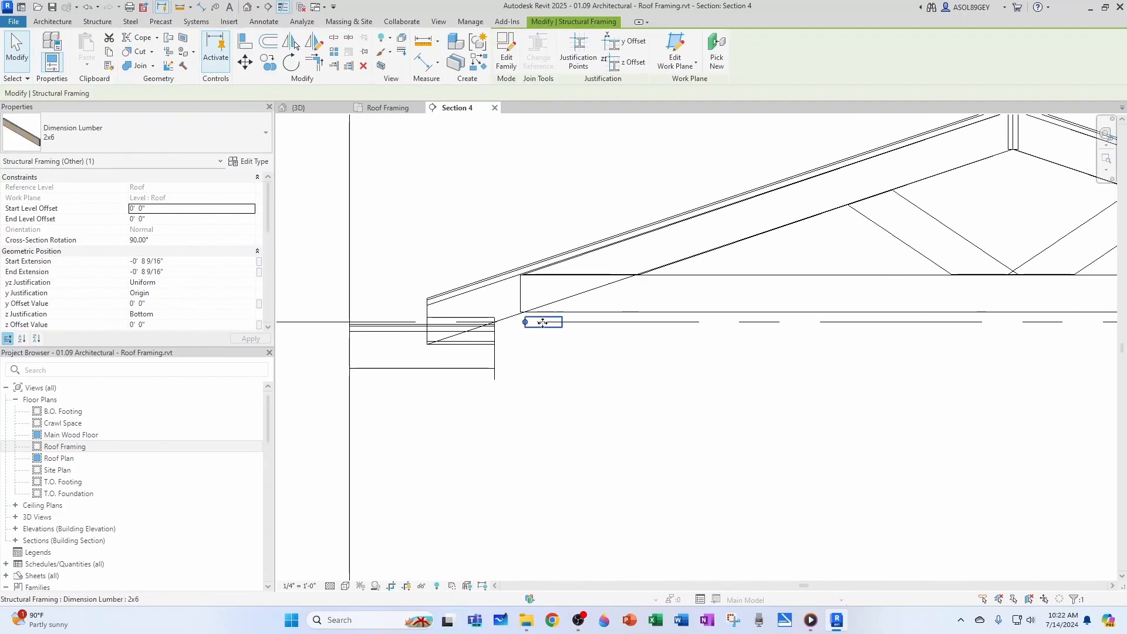
{"action": "scroll", "coordinate": [562, 336], "scroll_direction": "up", "scroll_amount": 2}
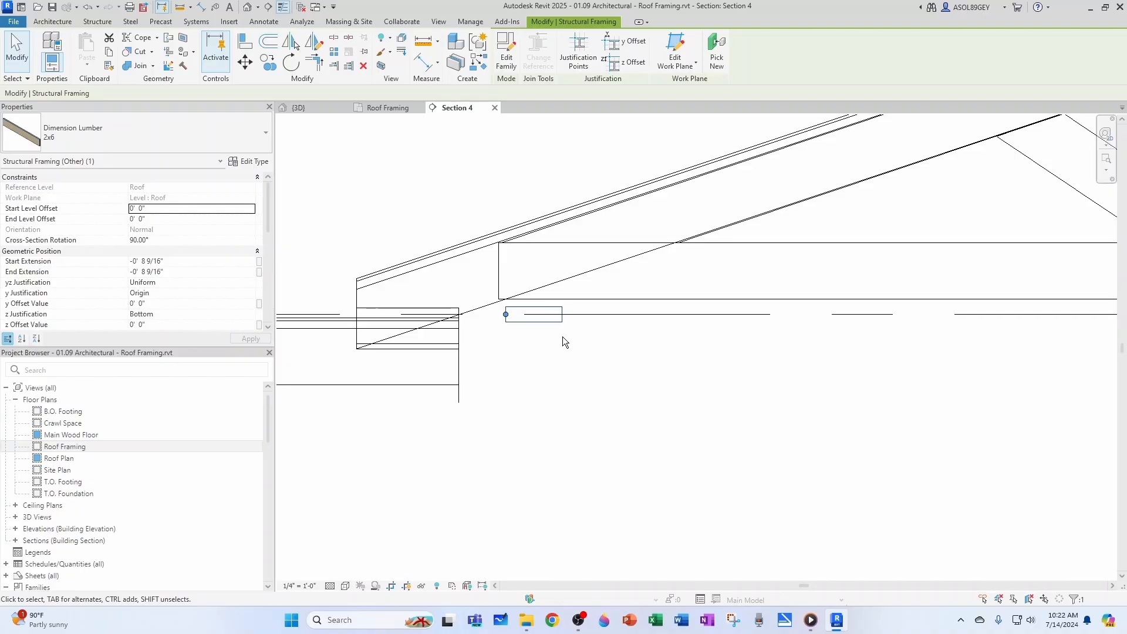
{"action": "key", "text": "Escape"}
{"action": "scroll", "coordinate": [527, 328], "scroll_direction": "up", "scroll_amount": 2}
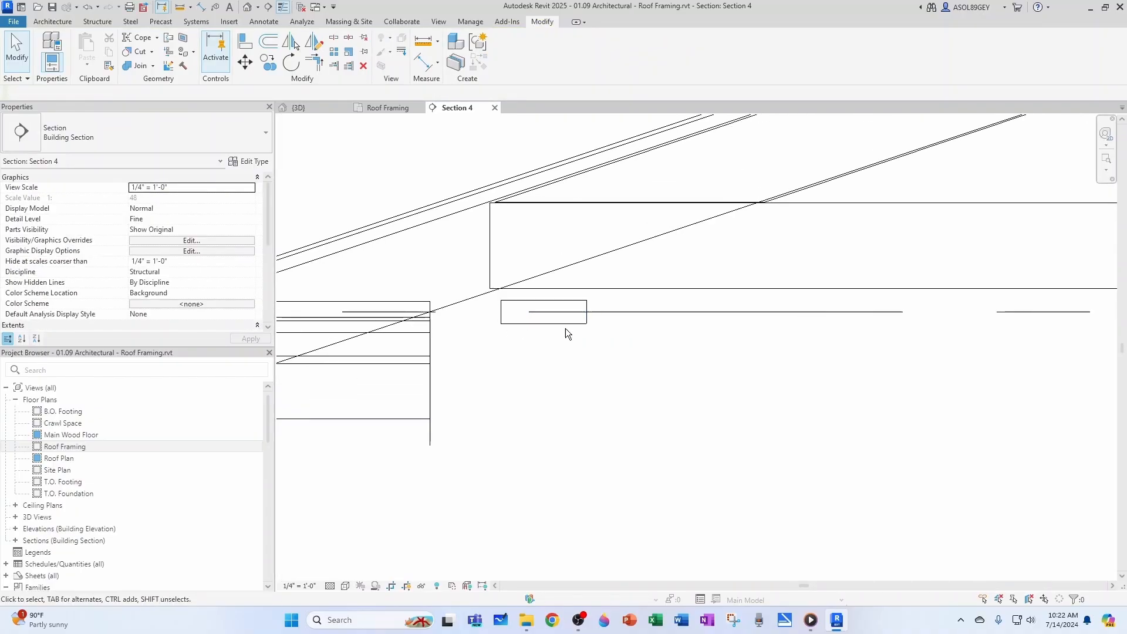
{"action": "scroll", "coordinate": [591, 317], "scroll_direction": "down", "scroll_amount": 2}
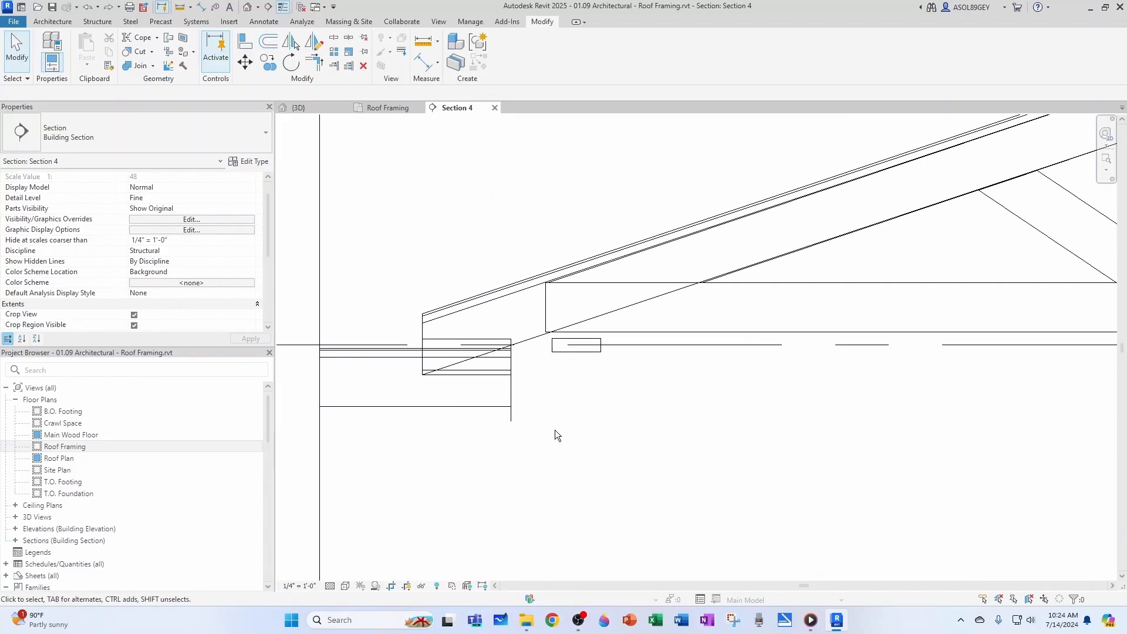
{"action": "scroll", "coordinate": [555, 430], "scroll_direction": "down", "scroll_amount": 1}
{"action": "scroll", "coordinate": [555, 428], "scroll_direction": "down", "scroll_amount": 1}
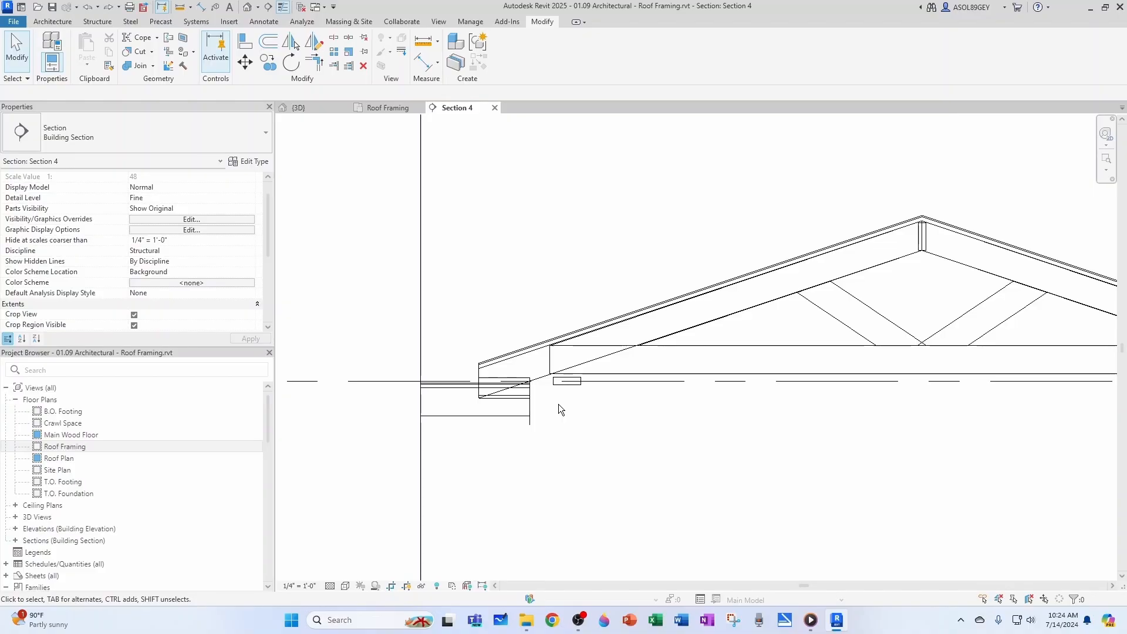
{"action": "scroll", "coordinate": [561, 405], "scroll_direction": "up", "scroll_amount": 2}
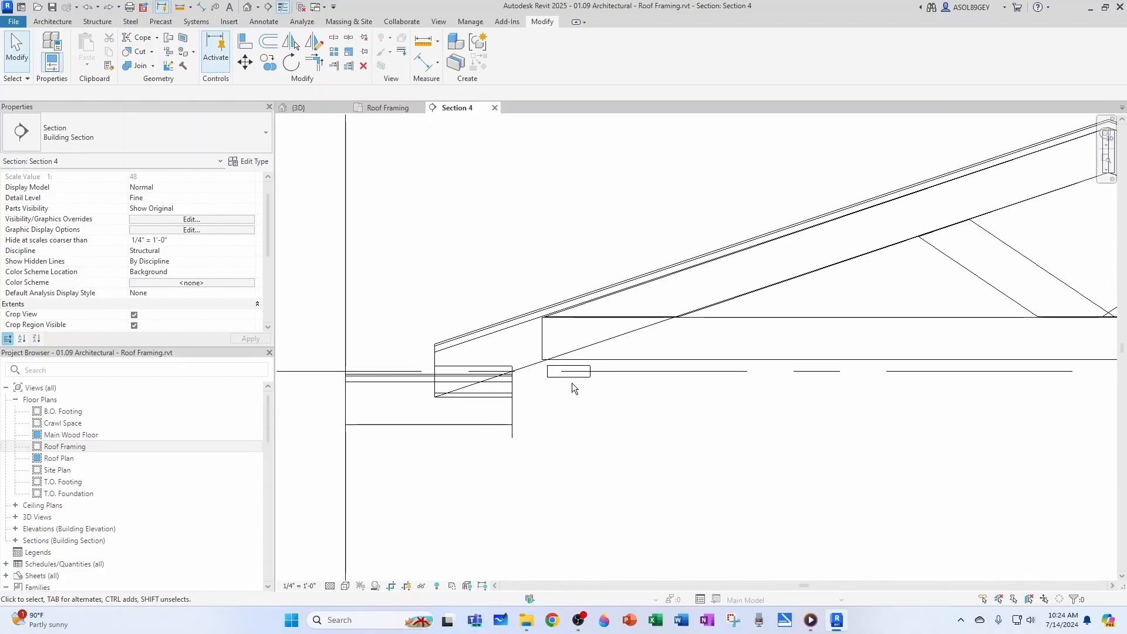
{"action": "scroll", "coordinate": [516, 378], "scroll_direction": "down", "scroll_amount": 1}
{"action": "scroll", "coordinate": [583, 417], "scroll_direction": "down", "scroll_amount": 2}
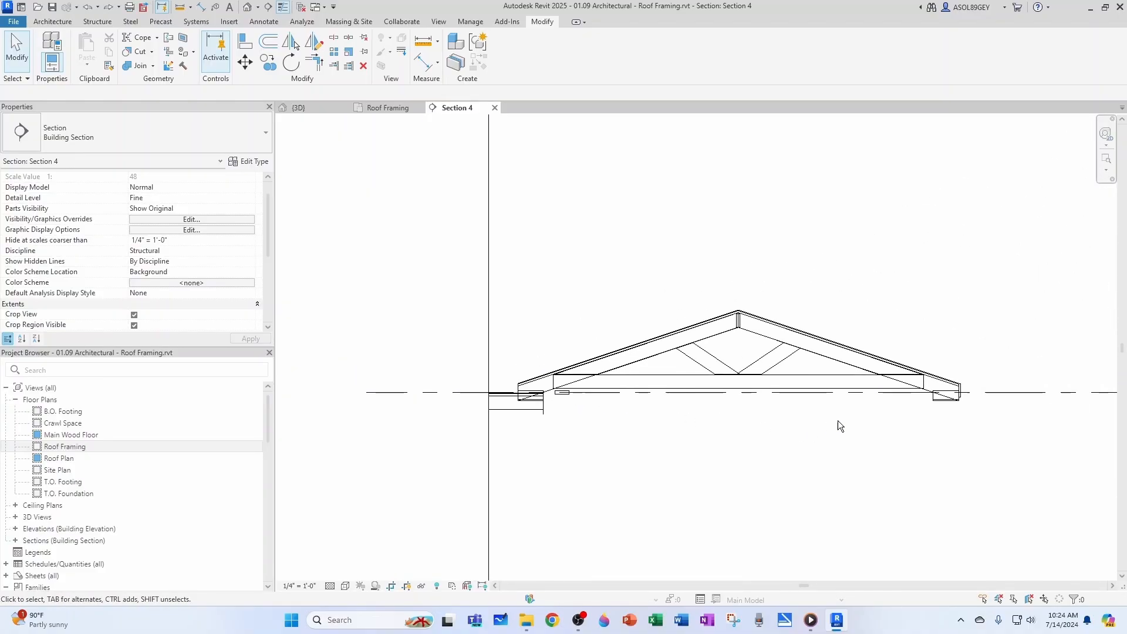
From the Roof Framing plan, duplicate the Dimension Lumber 2x6 beam type as 6x2, swapping its dimensions to b 5 1/2" and d 1 1/2"
{"action": "left_click", "coordinate": [383, 108]}
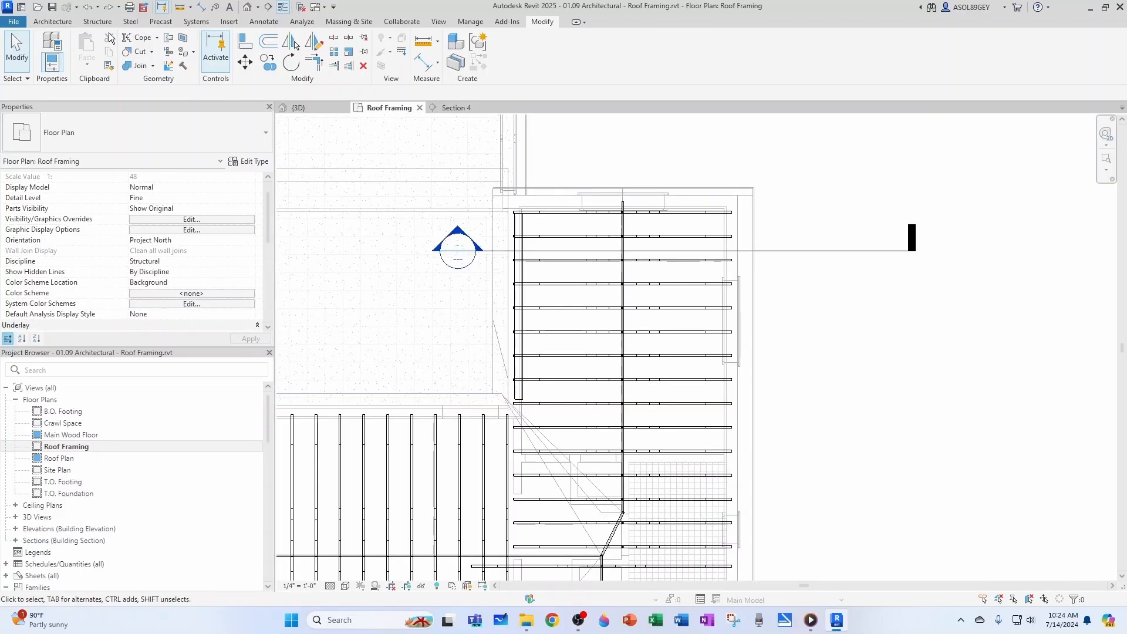
{"action": "left_click", "coordinate": [95, 22]}
{"action": "left_click", "coordinate": [48, 56]}
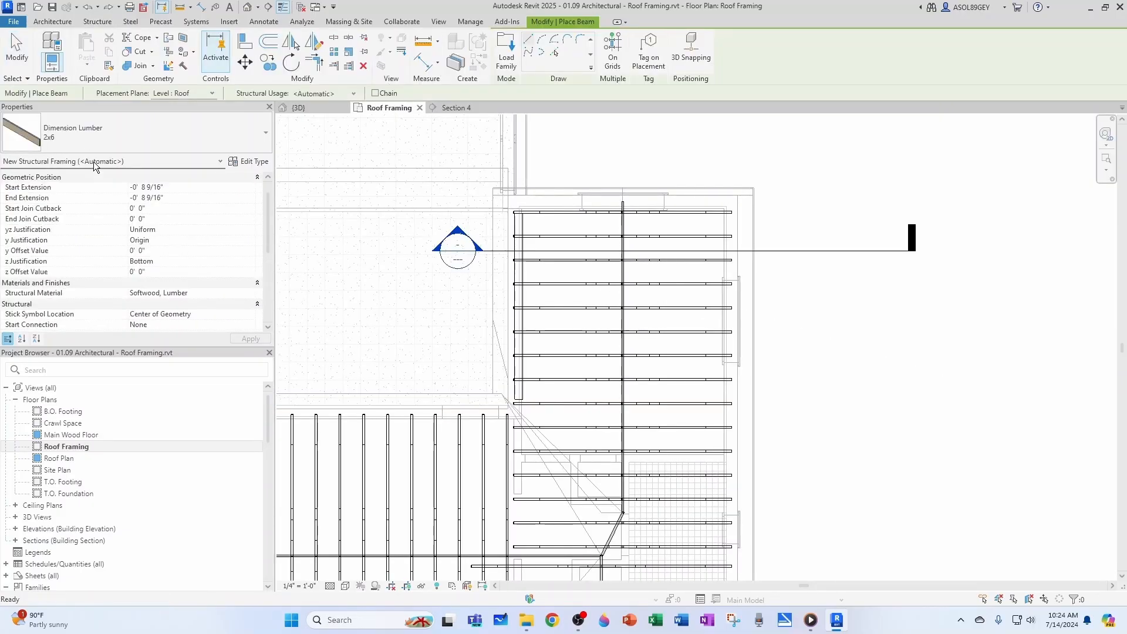
{"action": "left_click", "coordinate": [247, 161]}
{"action": "left_click", "coordinate": [961, 178]}
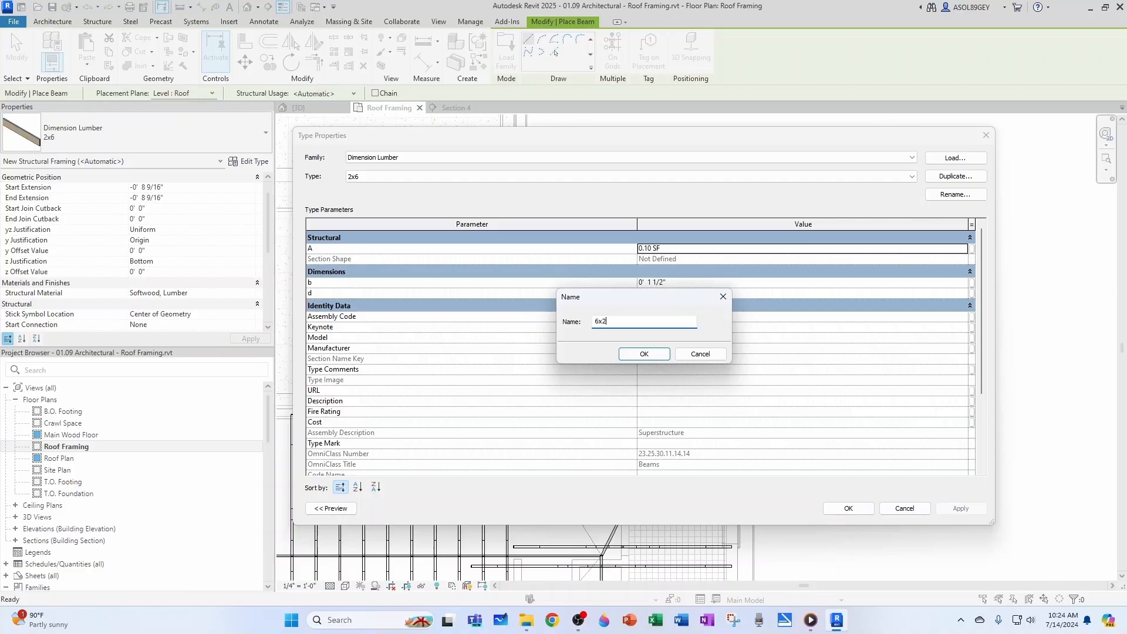
{"action": "type", "text": "6x2"}
{"action": "left_click", "coordinate": [643, 353]}
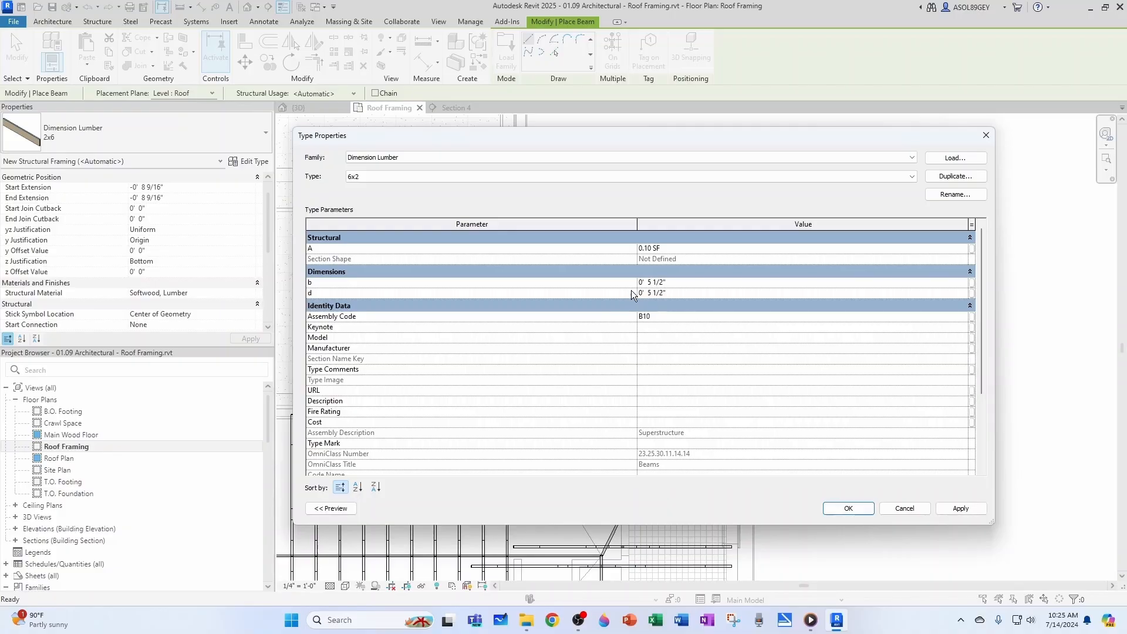
{"action": "left_click", "coordinate": [655, 294]}
{"action": "left_click", "coordinate": [841, 508]}
Place a 6x2 beam along the right wing's outer wall, running vertically in plan across all the rafter ends to the lower exterior wall
{"action": "scroll", "coordinate": [730, 199], "scroll_direction": "up", "scroll_amount": 4}
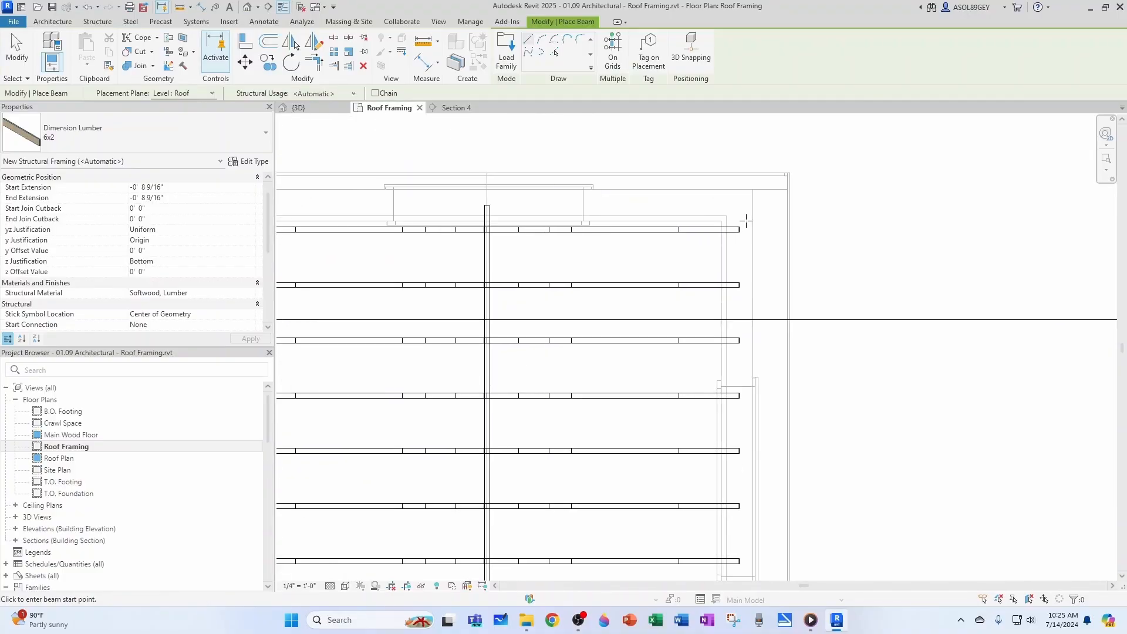
{"action": "left_click", "coordinate": [734, 202]}
{"action": "scroll", "coordinate": [717, 368], "scroll_direction": "down", "scroll_amount": 1}
{"action": "scroll", "coordinate": [723, 413], "scroll_direction": "down", "scroll_amount": 4}
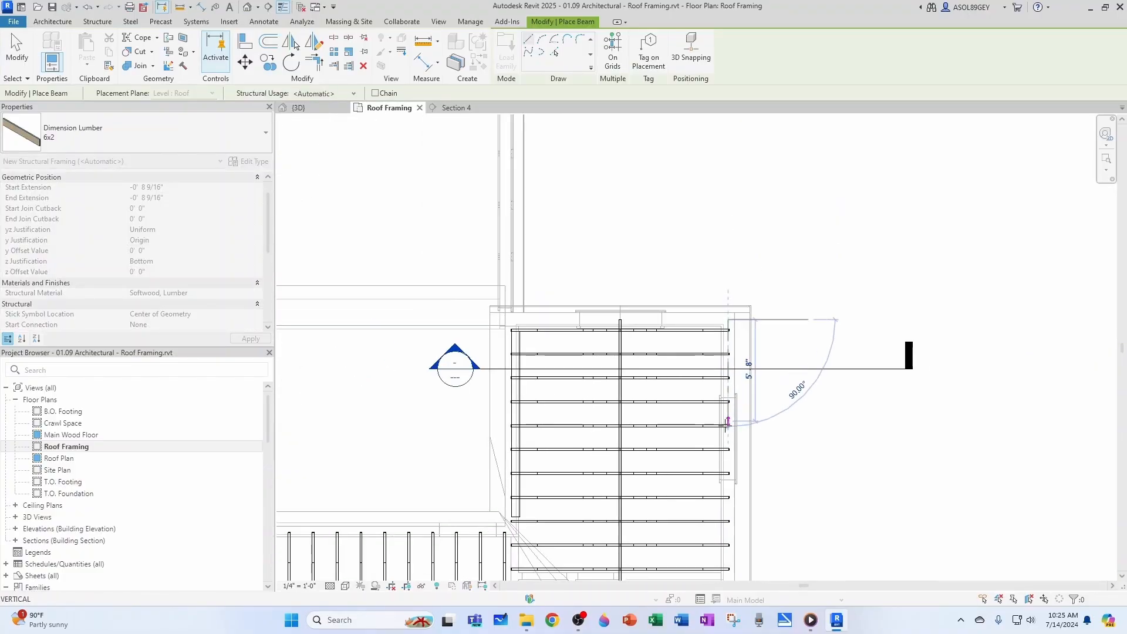
{"action": "middle_click_drag", "start_coordinate": [732, 512], "coordinate": [691, 238]}
{"action": "scroll", "coordinate": [694, 452], "scroll_direction": "up", "scroll_amount": 2}
{"action": "scroll", "coordinate": [694, 455], "scroll_direction": "up", "scroll_amount": 2}
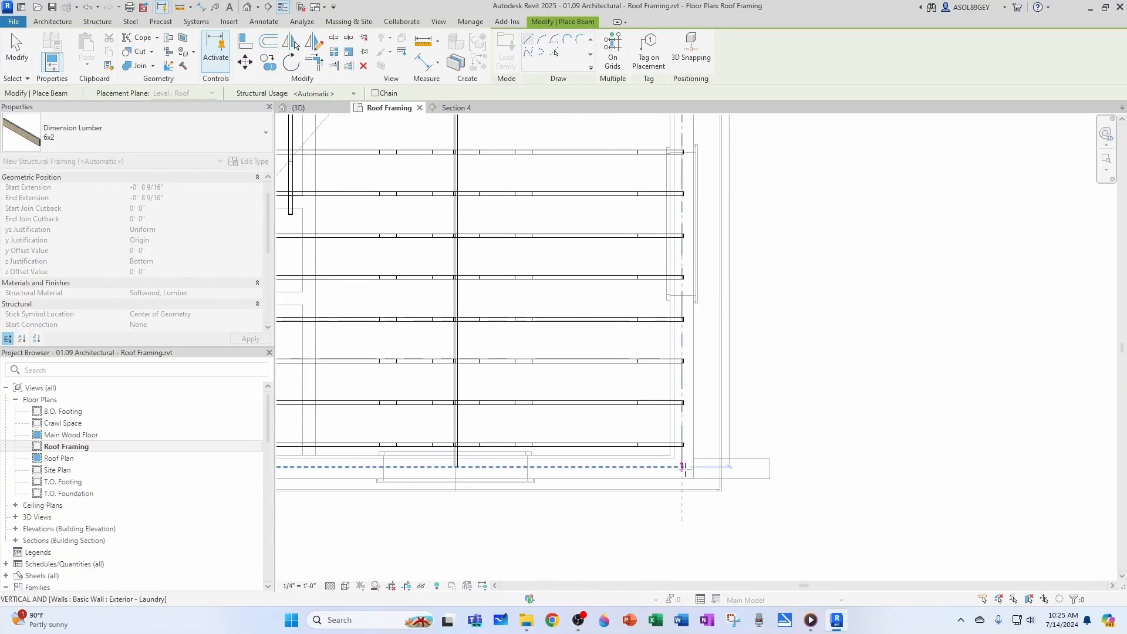
{"action": "left_click", "coordinate": [681, 464]}
{"action": "key", "text": "Escape"}
{"action": "key", "text": "Escape"}
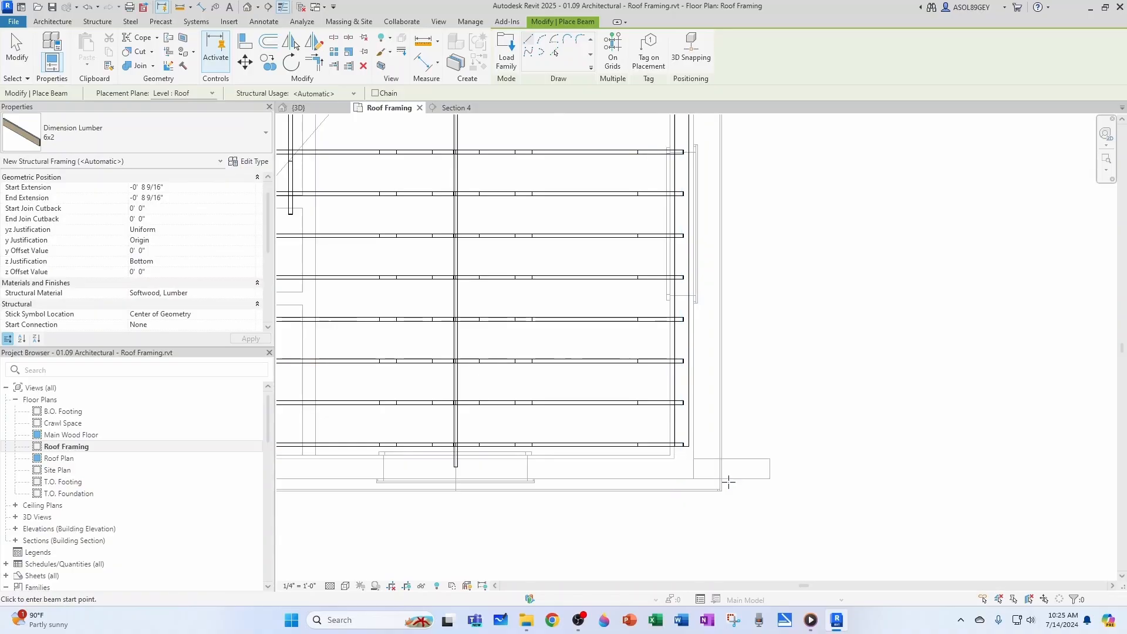
Select the new 6x2 beam in the Roof Framing plan and inspect how it lies beneath the rafter ends in the 3D view
{"action": "scroll", "coordinate": [649, 404], "scroll_direction": "up", "scroll_amount": 2}
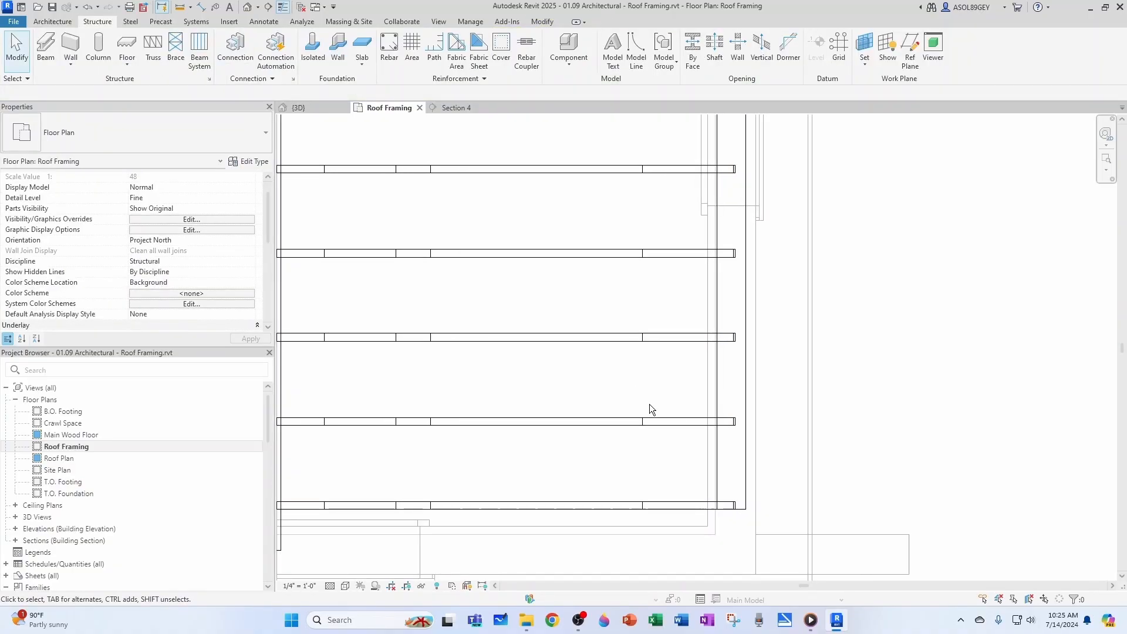
{"action": "left_click", "coordinate": [737, 456]}
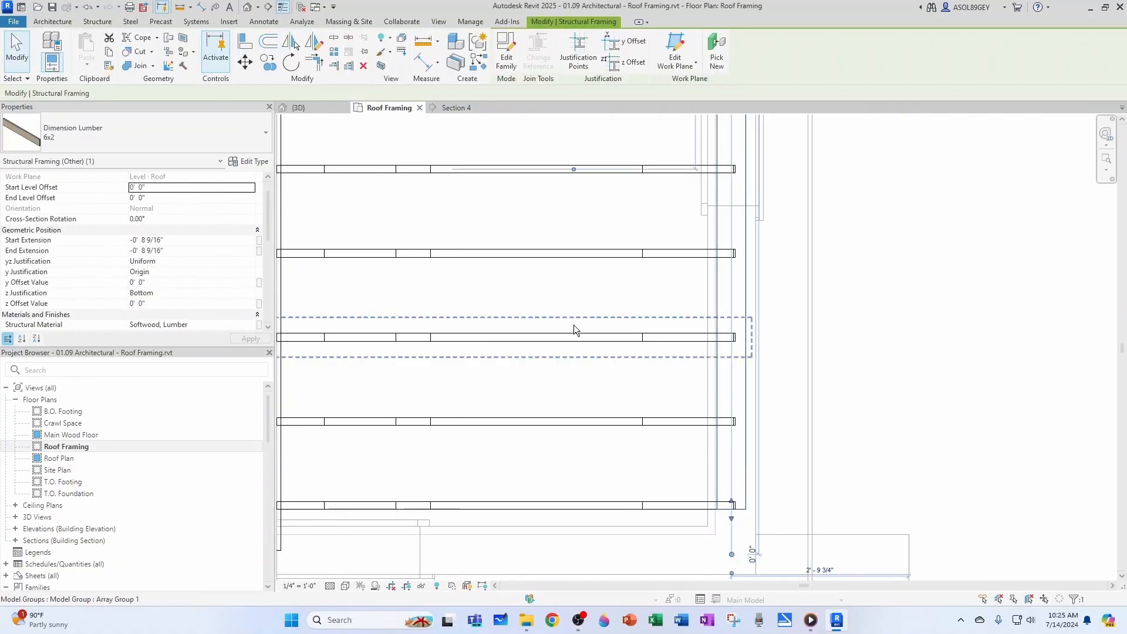
{"action": "left_click", "coordinate": [301, 108]}
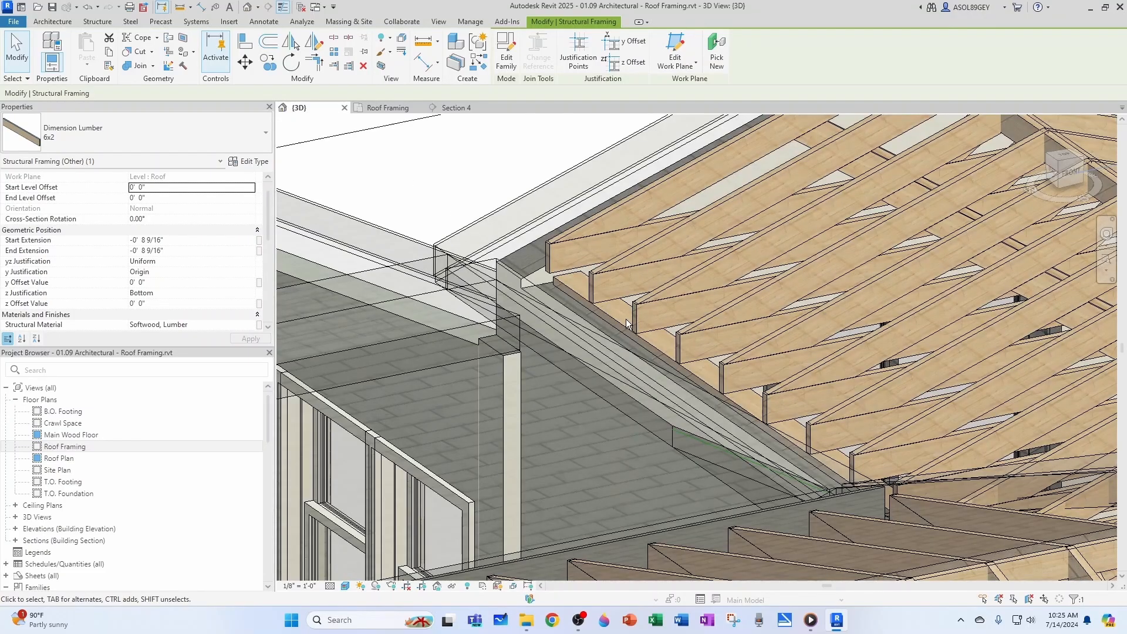
{"action": "middle_click_drag", "start_coordinate": [625, 323], "coordinate": [768, 427], "text": "shift"}
{"action": "scroll", "coordinate": [757, 469], "scroll_direction": "up", "scroll_amount": 7}
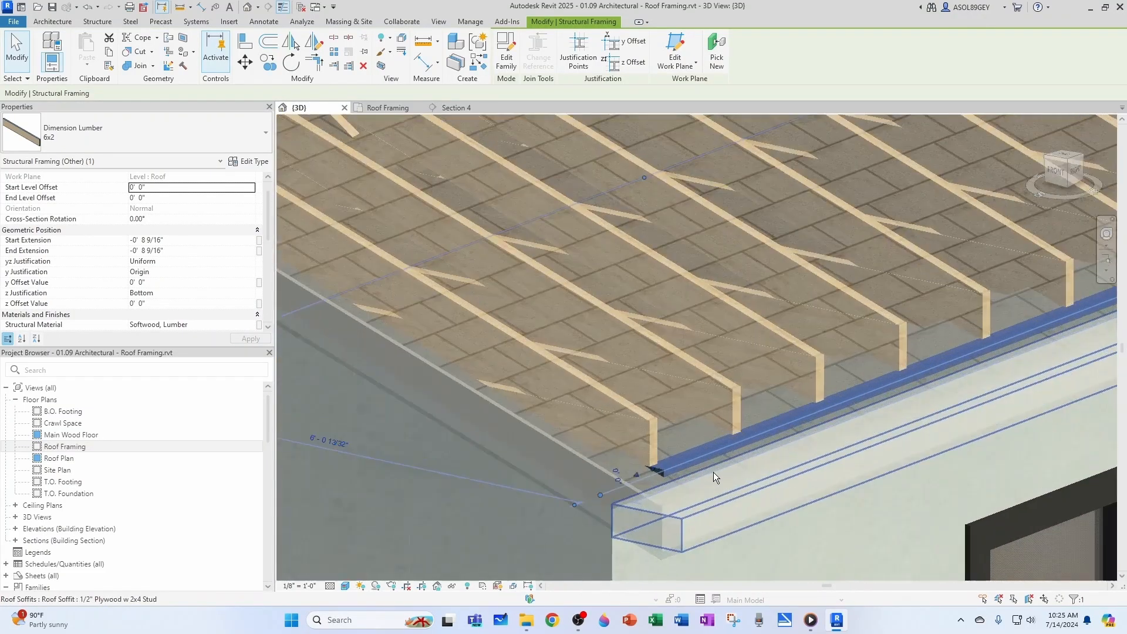
{"action": "key", "text": "Escape"}
{"action": "scroll", "coordinate": [713, 473], "scroll_direction": "down", "scroll_amount": 1}
{"action": "scroll", "coordinate": [713, 449], "scroll_direction": "up", "scroll_amount": 3}
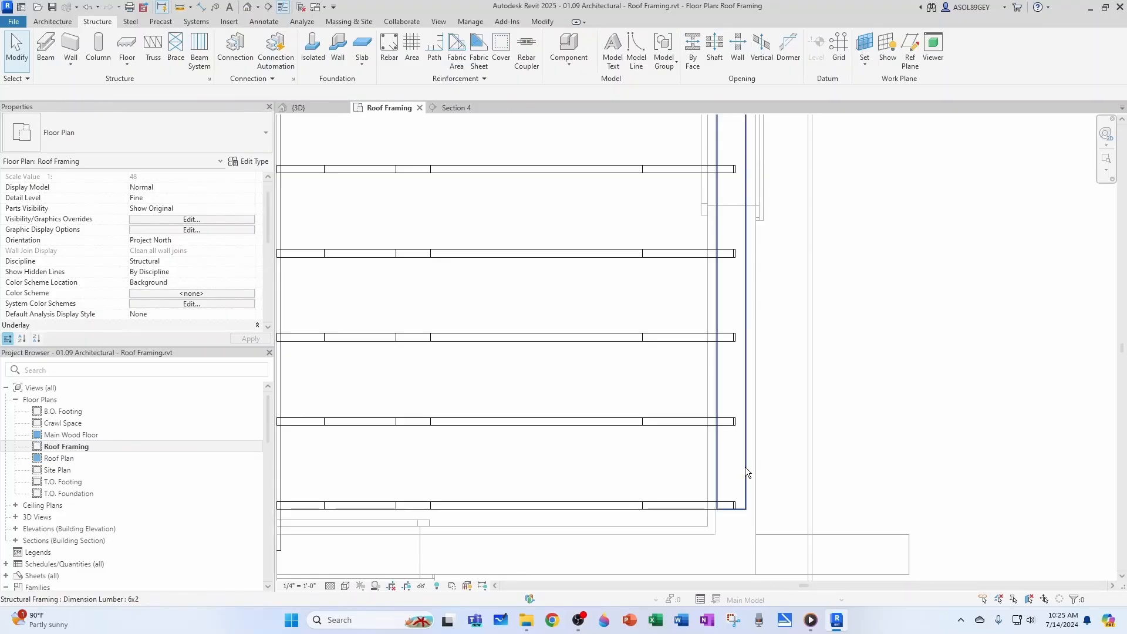
{"action": "left_click", "coordinate": [745, 473]}
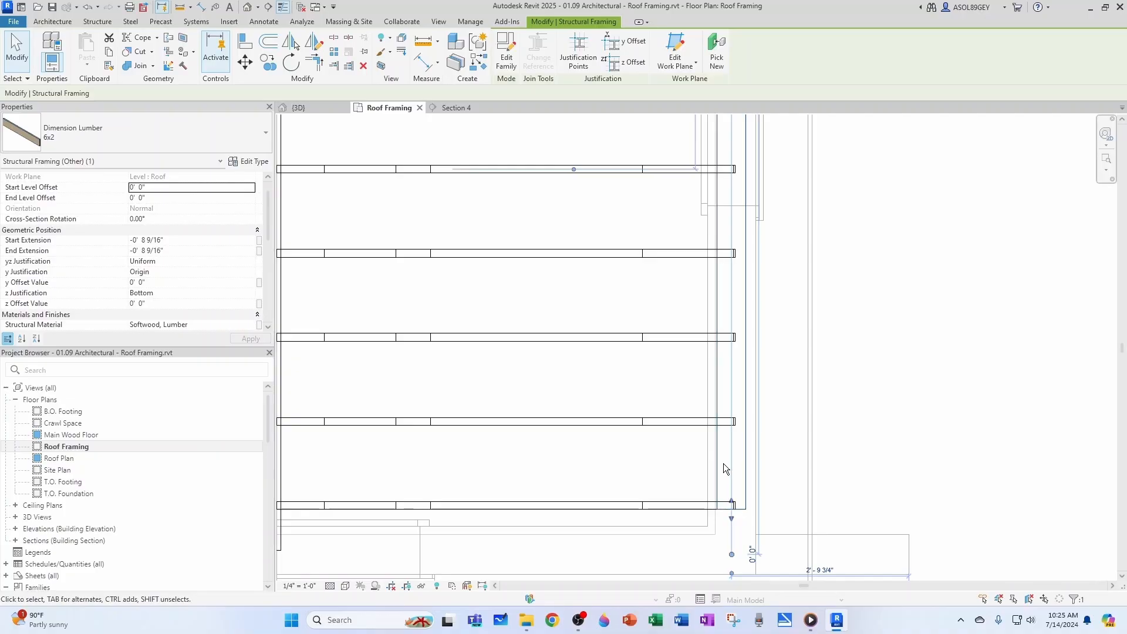
{"action": "left_click", "coordinate": [312, 106]}
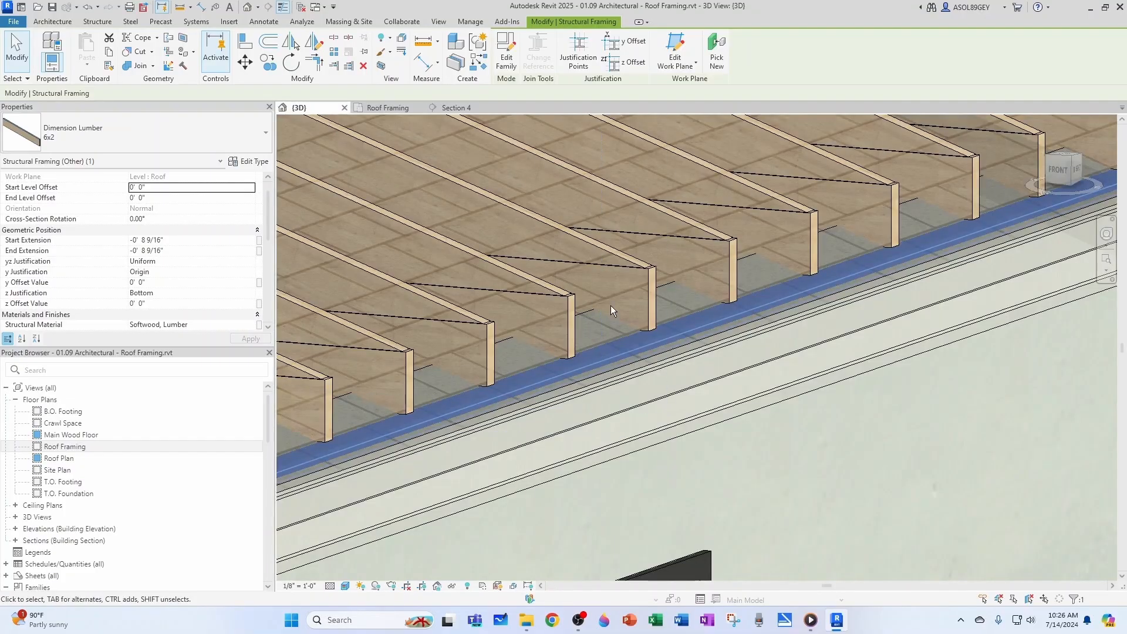
{"action": "scroll", "coordinate": [610, 311], "scroll_direction": "down", "scroll_amount": 2}
{"action": "middle_click_drag", "start_coordinate": [607, 409], "coordinate": [634, 537], "text": "shift"}
{"action": "scroll", "coordinate": [653, 415], "scroll_direction": "up", "scroll_amount": 3}
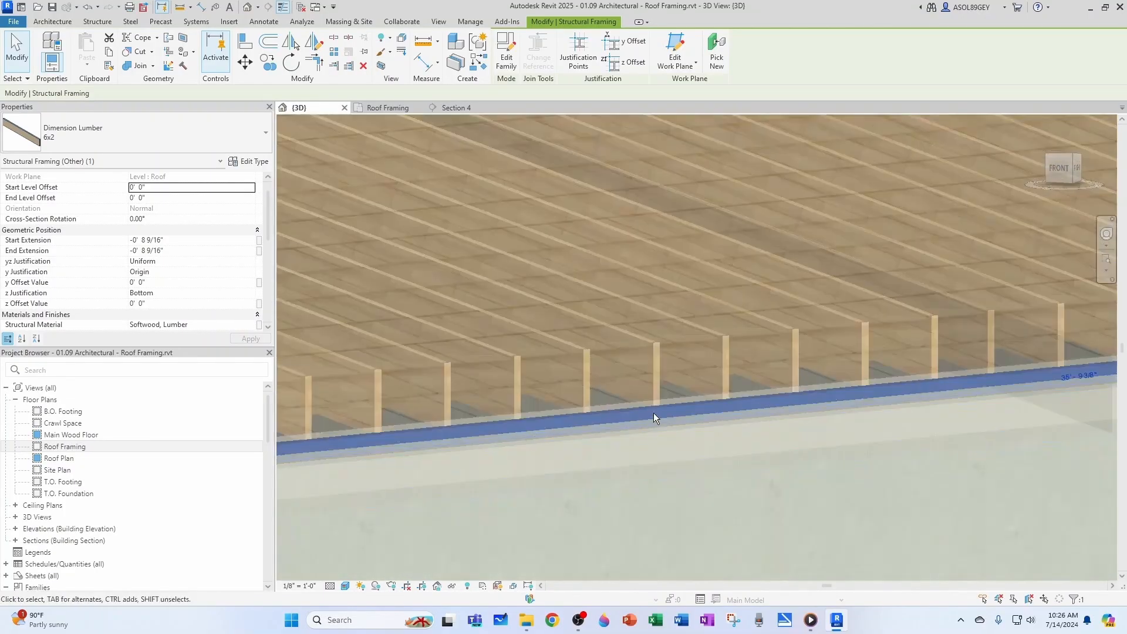
{"action": "scroll", "coordinate": [665, 386], "scroll_direction": "down", "scroll_amount": 5}
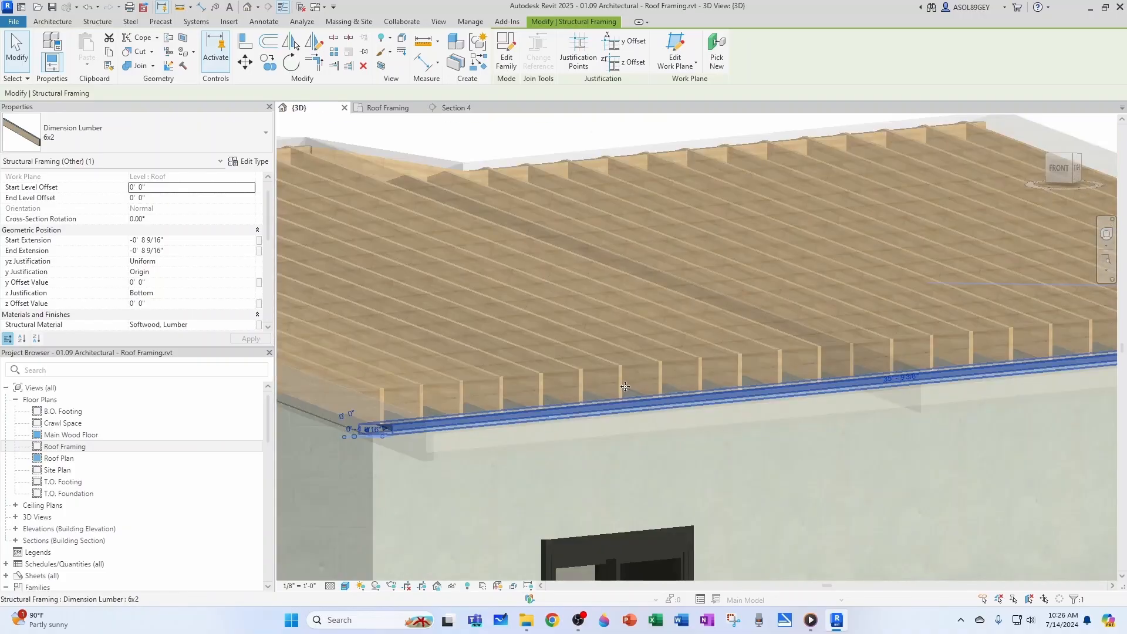
In the Section 4 view, set the 6x2 beam's z Justification to Top
{"action": "left_click", "coordinate": [456, 111]}
{"action": "scroll", "coordinate": [868, 405], "scroll_direction": "down", "scroll_amount": 2}
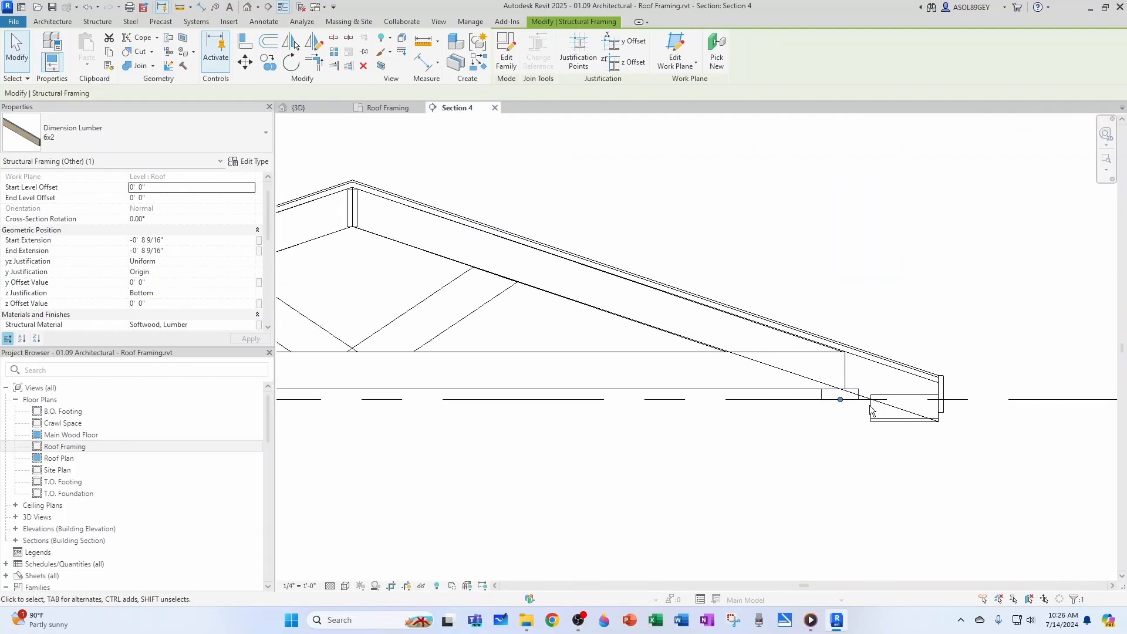
{"action": "scroll", "coordinate": [788, 382], "scroll_direction": "up", "scroll_amount": 5}
{"action": "scroll", "coordinate": [785, 382], "scroll_direction": "down", "scroll_amount": 2}
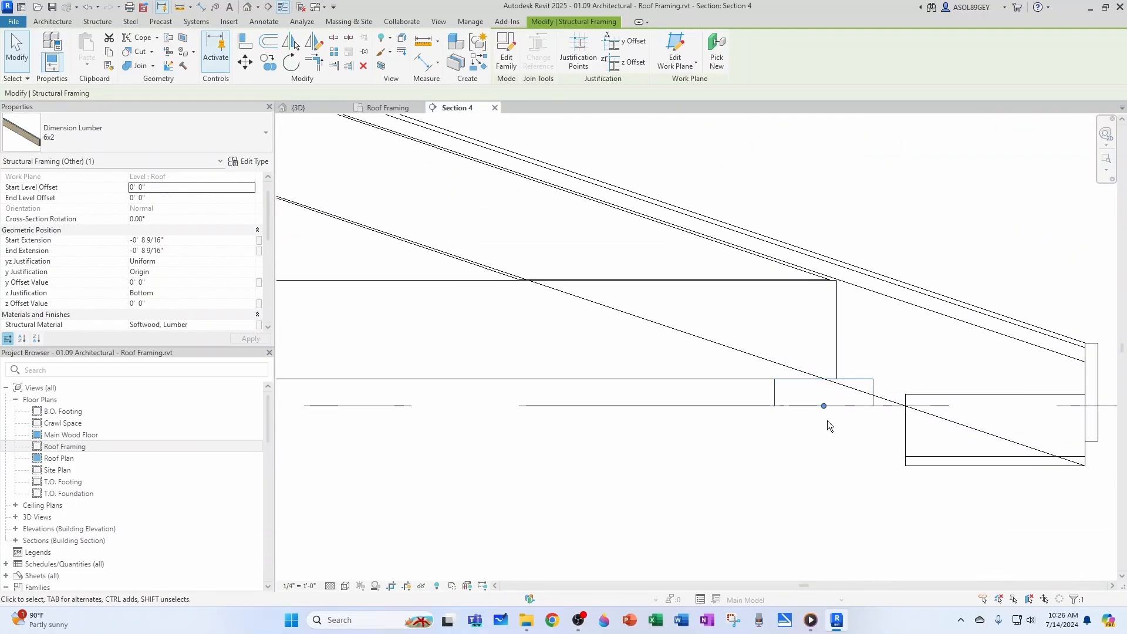
{"action": "left_click", "coordinate": [862, 414]}
{"action": "left_click", "coordinate": [867, 388]}
{"action": "left_click", "coordinate": [248, 293]}
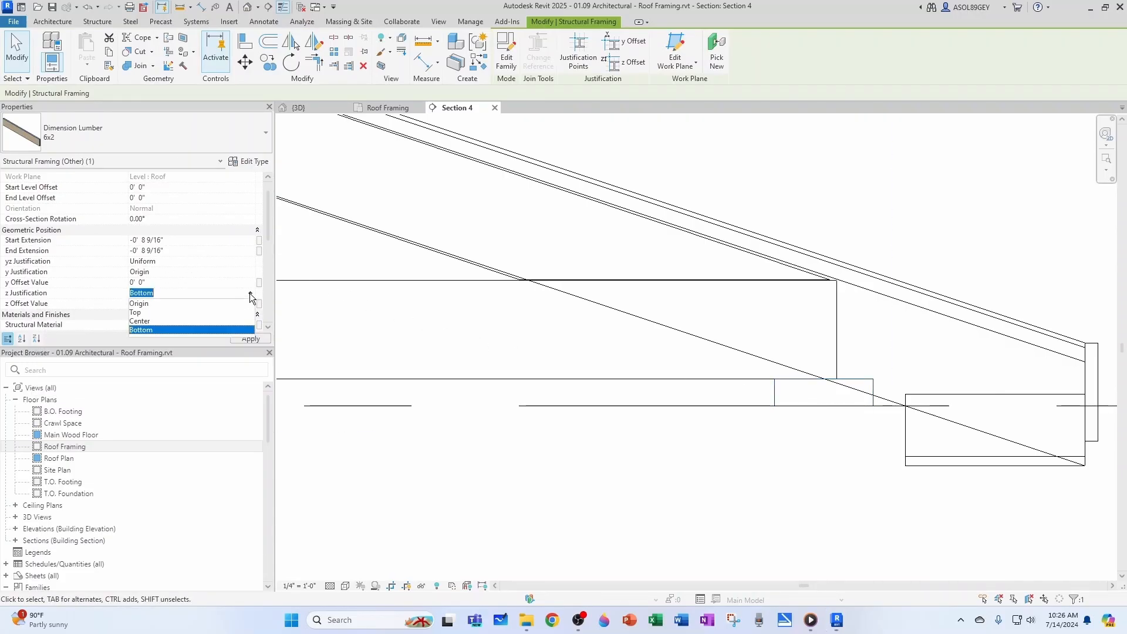
{"action": "left_click", "coordinate": [140, 313]}
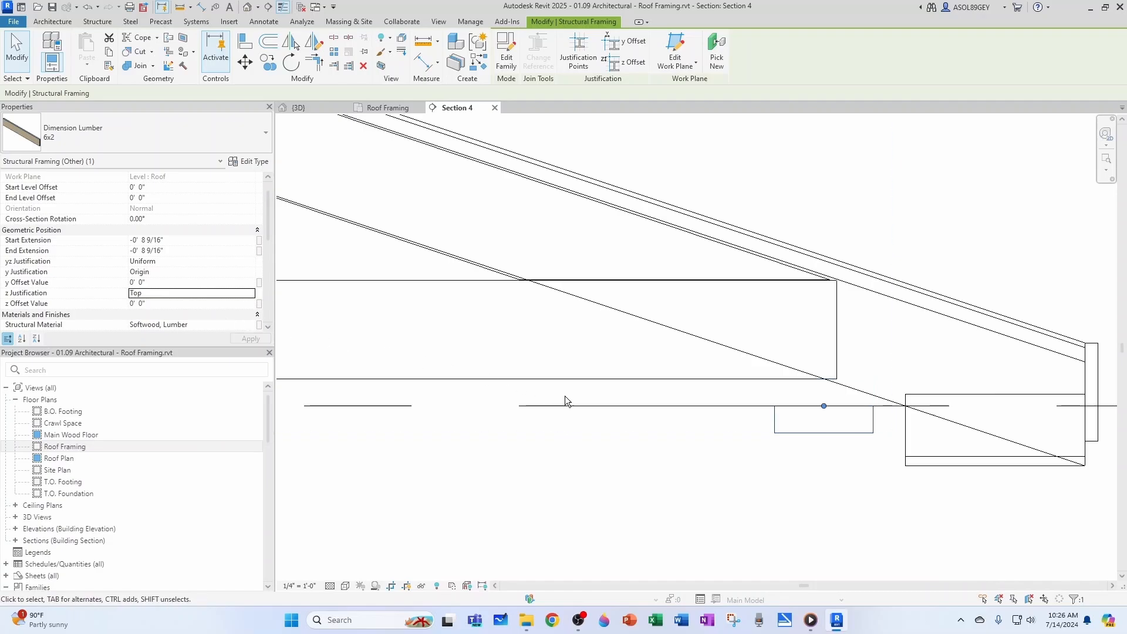
{"action": "left_click", "coordinate": [856, 453]}
{"action": "left_click", "coordinate": [845, 432]}
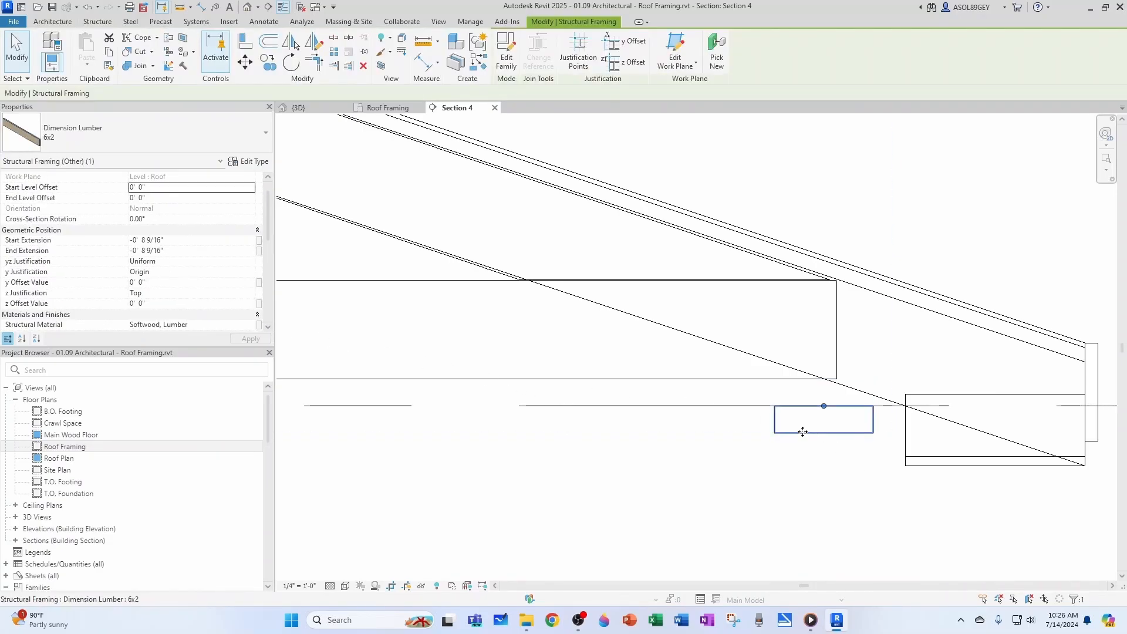
Check the 6x2 beam against the Roof level line and set its z Justification to Bottom
{"action": "scroll", "coordinate": [804, 432], "scroll_direction": "down", "scroll_amount": 3}
{"action": "scroll", "coordinate": [676, 417], "scroll_direction": "down", "scroll_amount": 6}
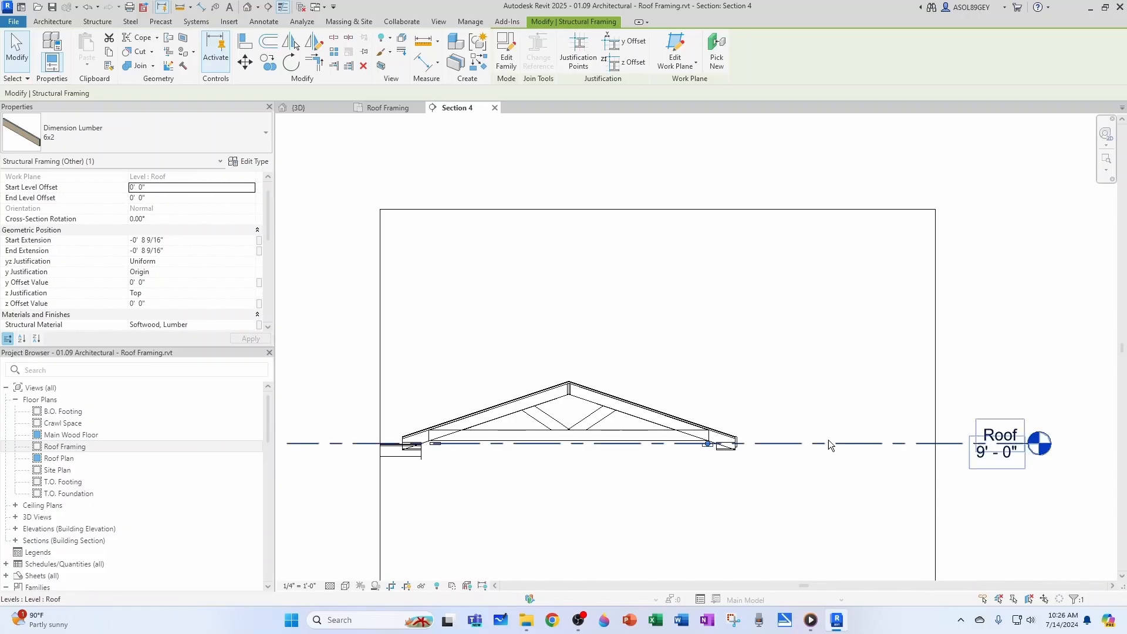
{"action": "scroll", "coordinate": [781, 440], "scroll_direction": "up", "scroll_amount": 5}
{"action": "scroll", "coordinate": [669, 425], "scroll_direction": "up", "scroll_amount": 2}
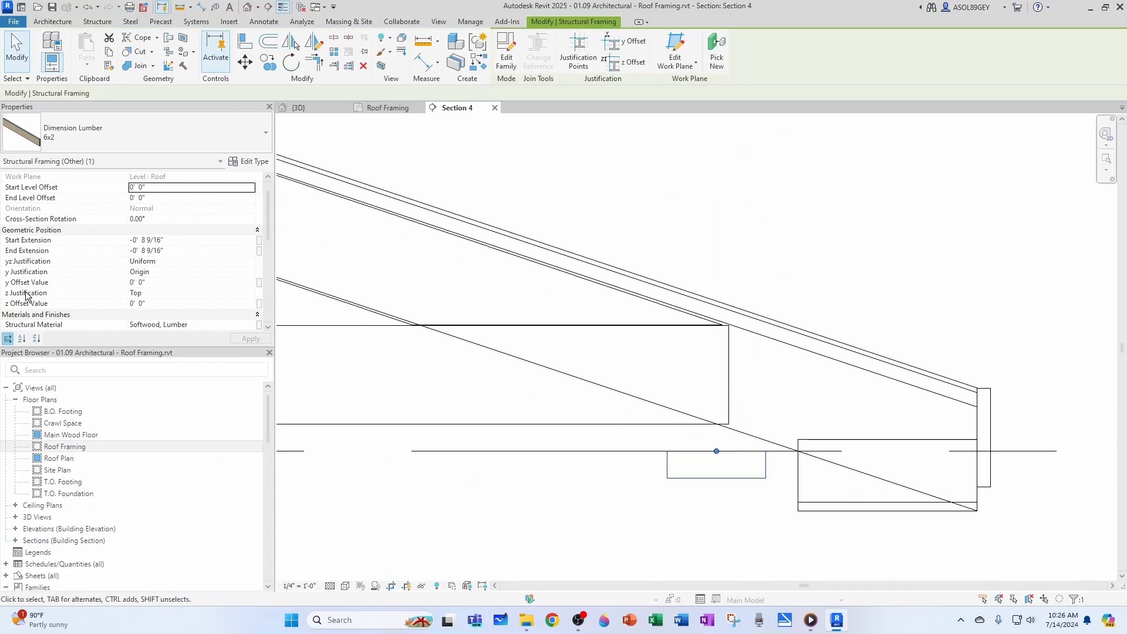
{"action": "left_click", "coordinate": [246, 293]}
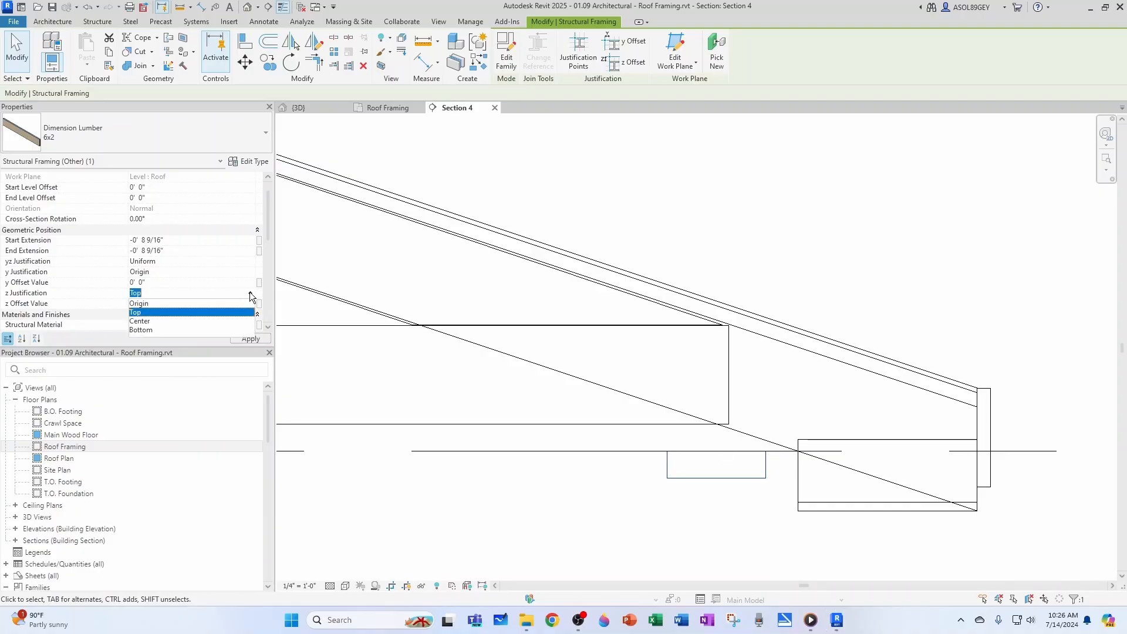
{"action": "left_click", "coordinate": [144, 330]}
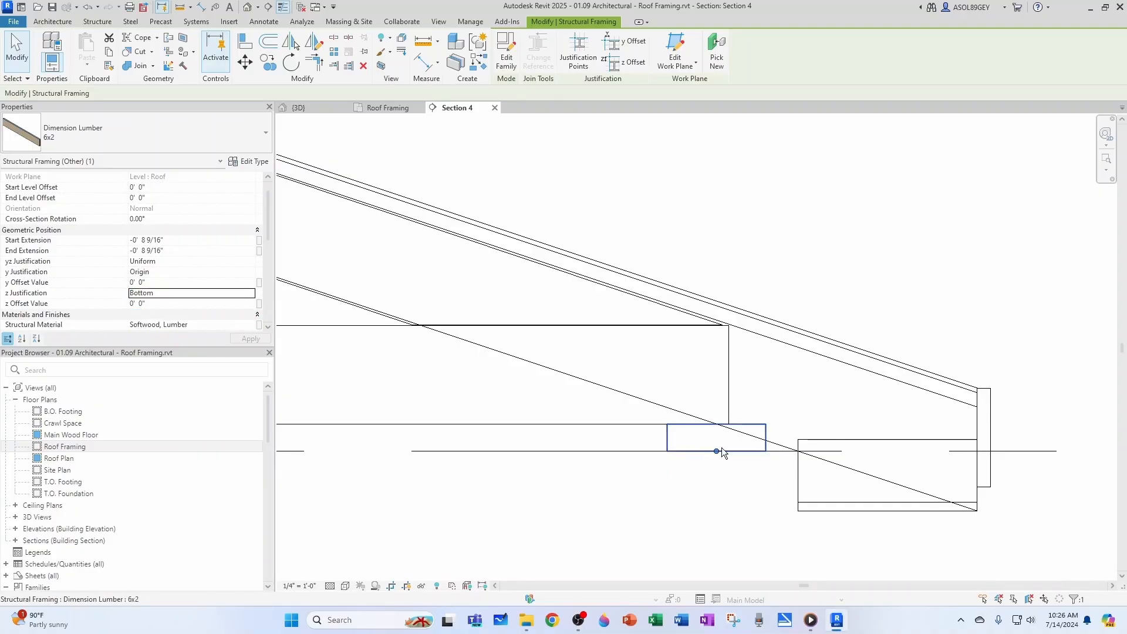
{"action": "left_click", "coordinate": [739, 477]}
Compare the rotated 2x6 plate with the 6x2 plate at the opposite eave, checking their positions relative to the Roof level and ceiling joist
{"action": "scroll", "coordinate": [738, 469], "scroll_direction": "down", "scroll_amount": 5}
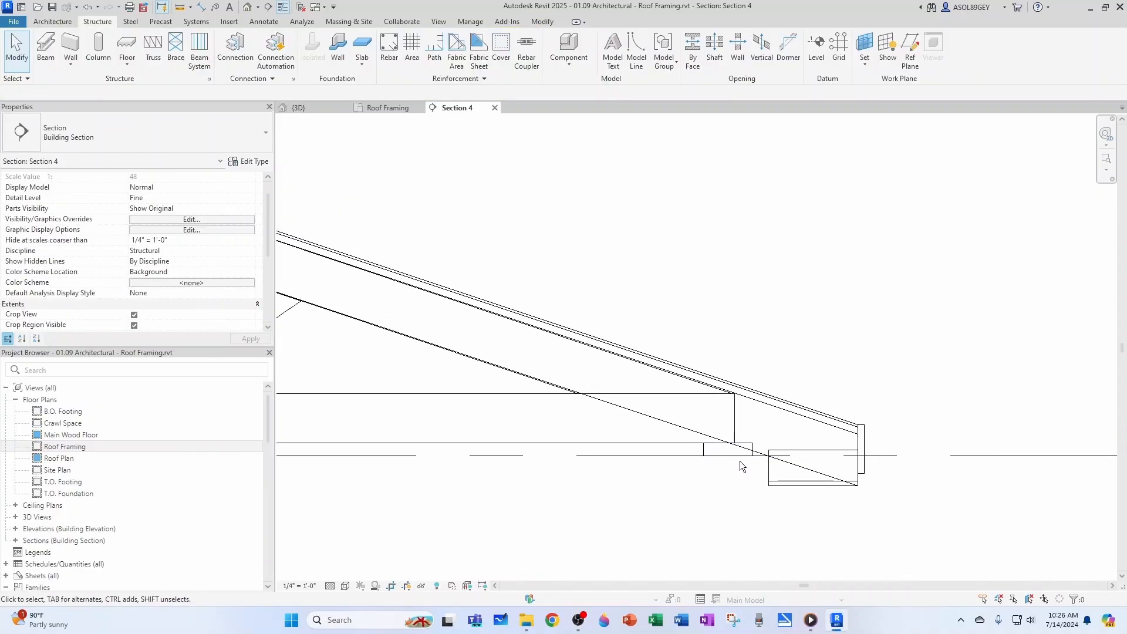
{"action": "middle_click_drag", "start_coordinate": [739, 460], "coordinate": [626, 475]}
{"action": "scroll", "coordinate": [446, 446], "scroll_direction": "up", "scroll_amount": 5}
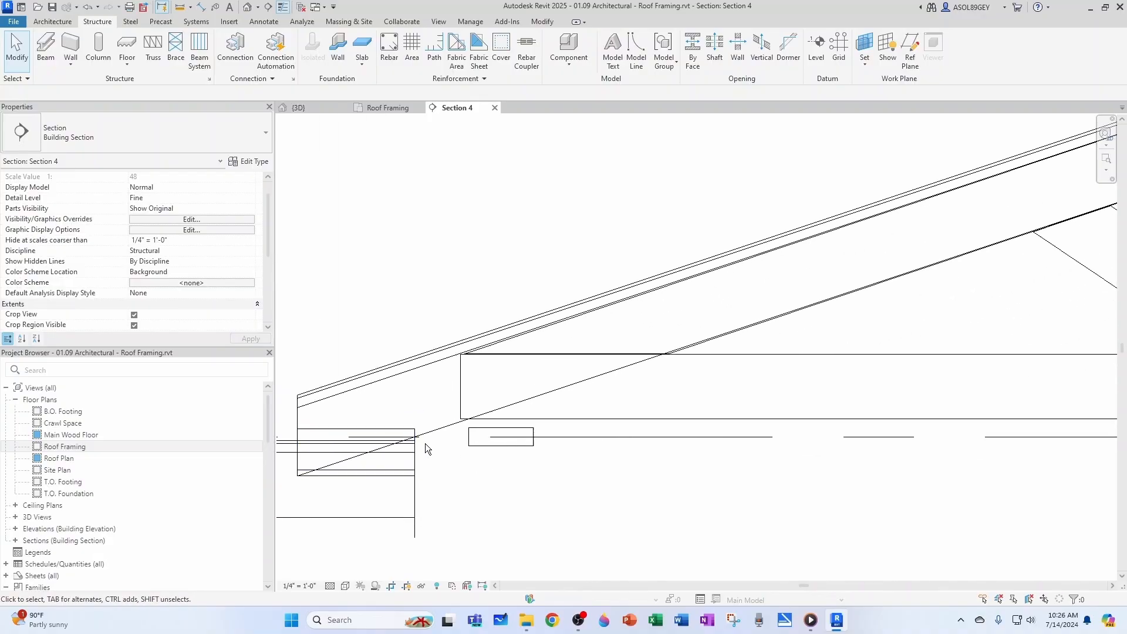
{"action": "left_click", "coordinate": [469, 441]}
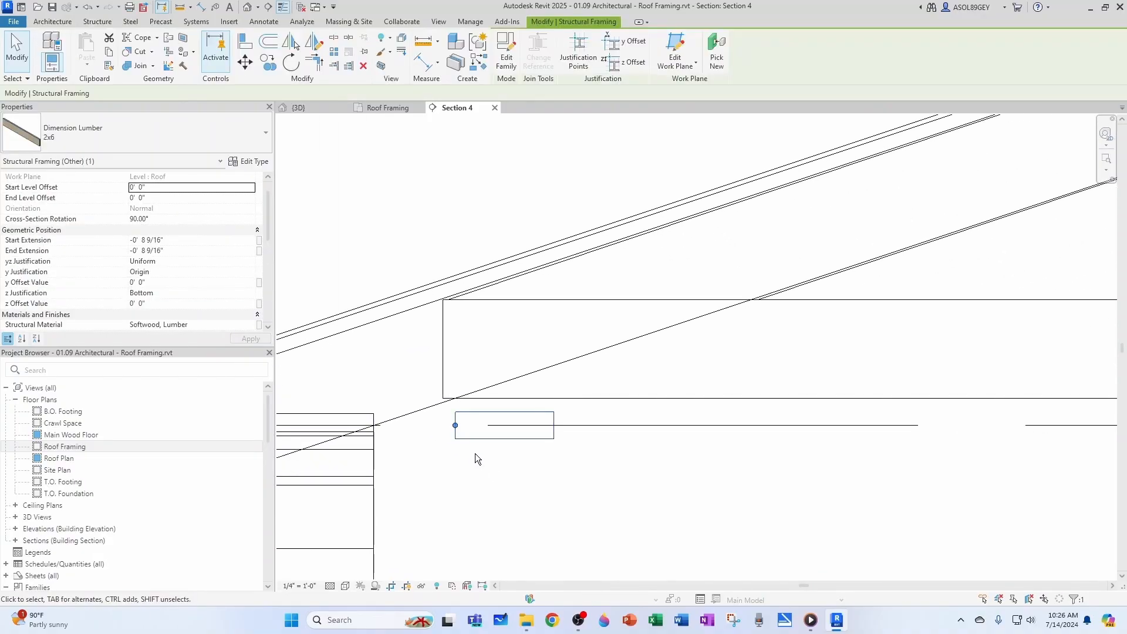
{"action": "left_click", "coordinate": [479, 450]}
{"action": "scroll", "coordinate": [478, 451], "scroll_direction": "down", "scroll_amount": 6}
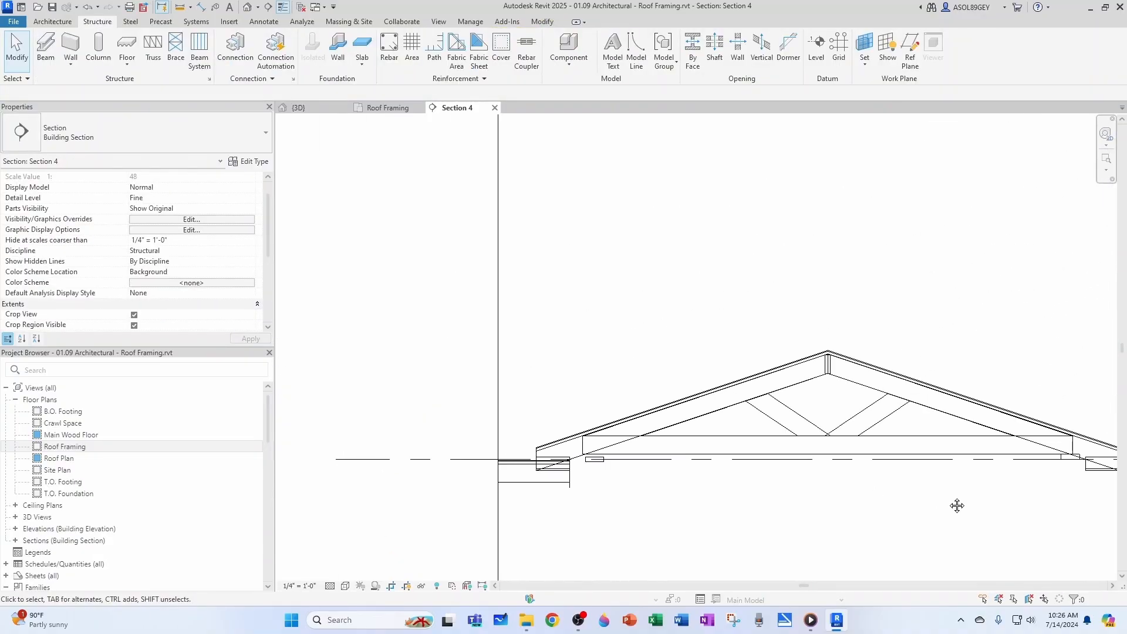
{"action": "left_click", "coordinate": [982, 449]}
{"action": "scroll", "coordinate": [974, 455], "scroll_direction": "up", "scroll_amount": 4}
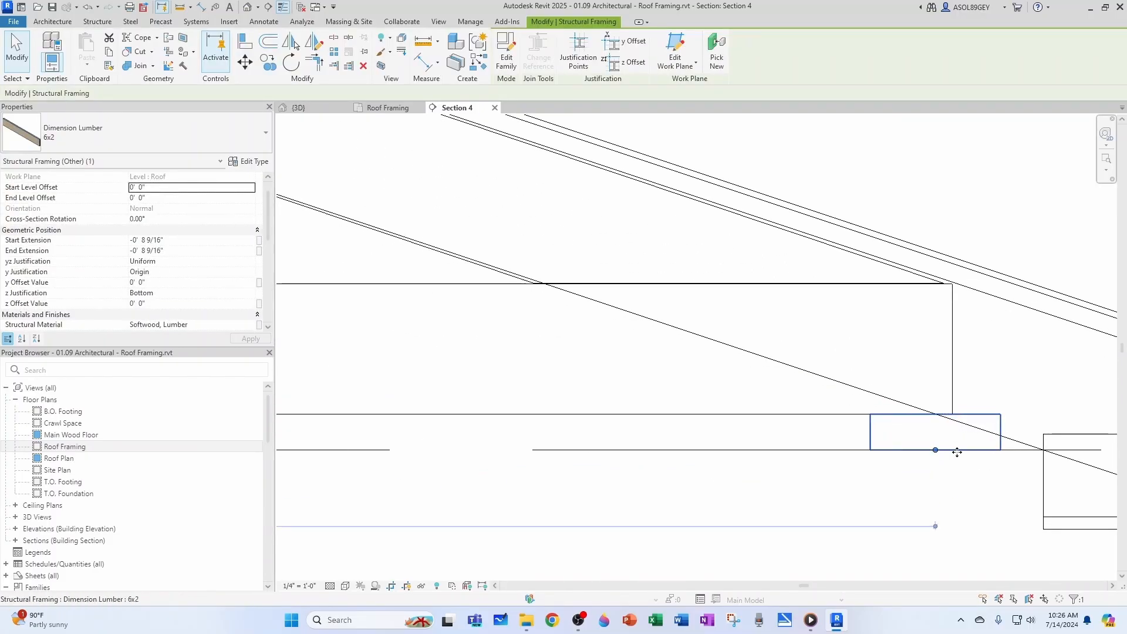
{"action": "scroll", "coordinate": [853, 472], "scroll_direction": "down", "scroll_amount": 5}
{"action": "key", "text": "Escape"}
{"action": "middle_click_drag", "start_coordinate": [674, 470], "coordinate": [830, 461]}
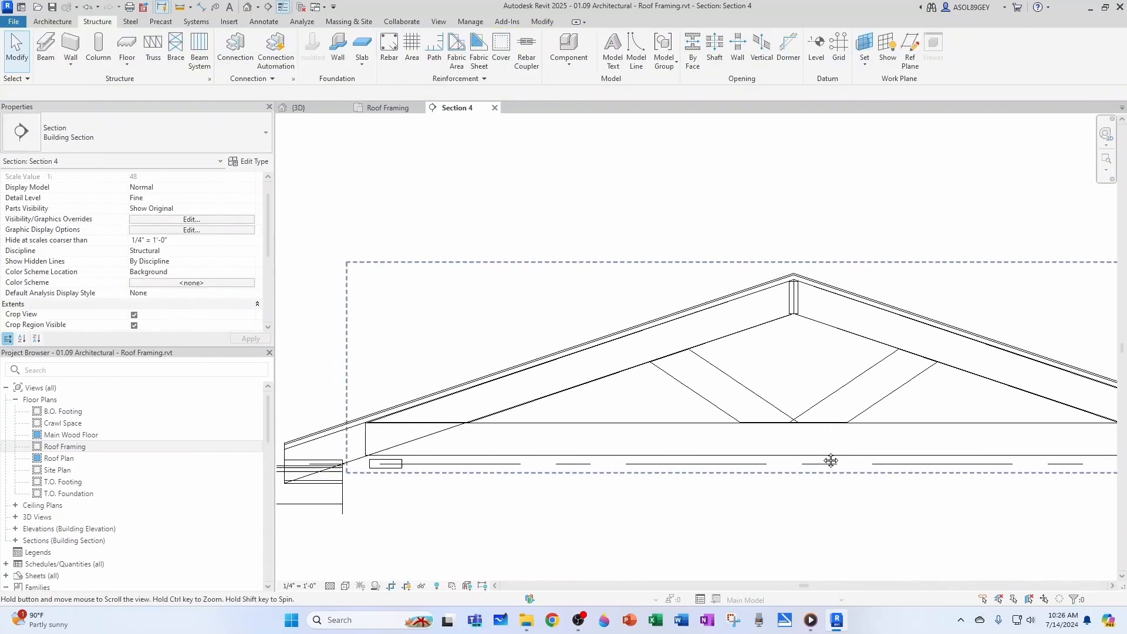
Set the rotated 2x6 plate's z Justification to Top and check how it shifts beneath the rafter end in section
{"action": "scroll", "coordinate": [403, 470], "scroll_direction": "up", "scroll_amount": 5}
{"action": "left_click", "coordinate": [415, 456]}
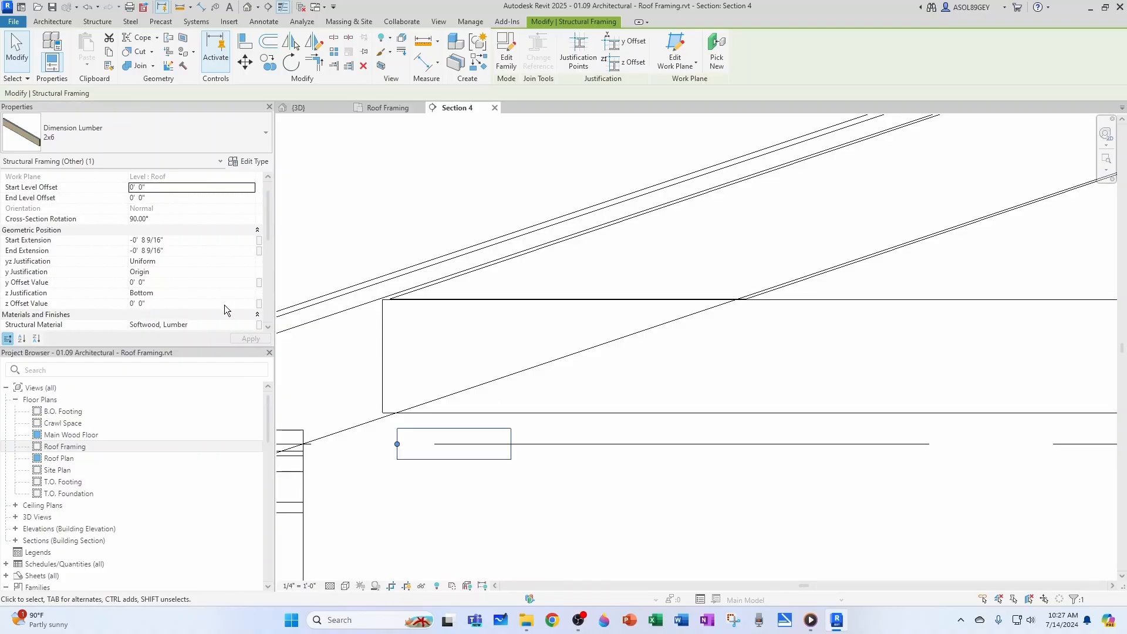
{"action": "left_click", "coordinate": [250, 294]}
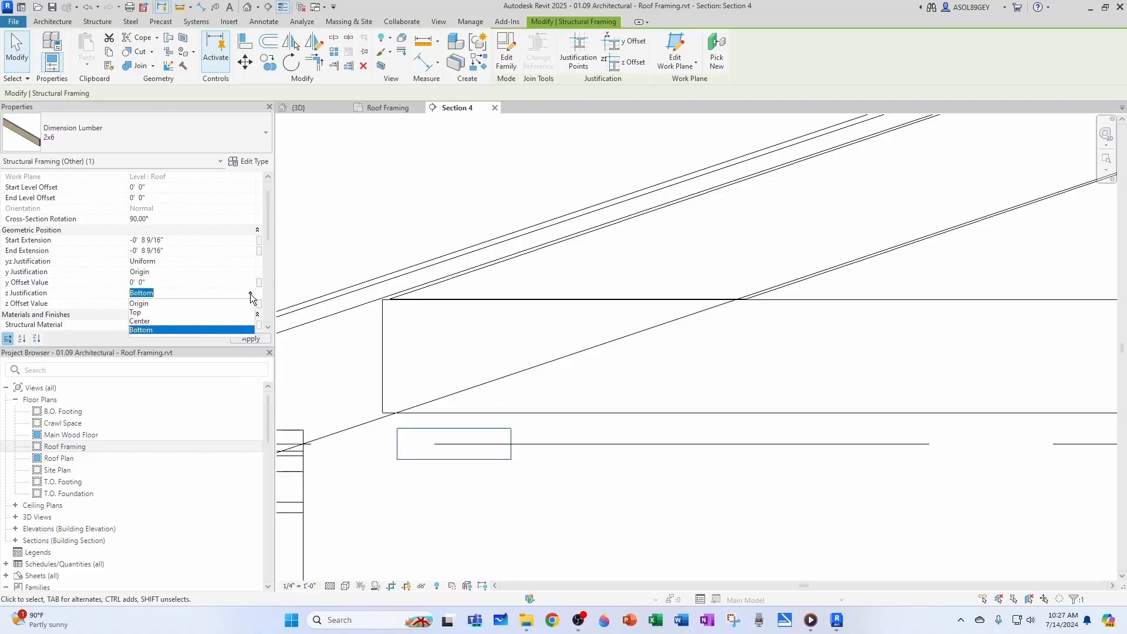
{"action": "left_click", "coordinate": [150, 313]}
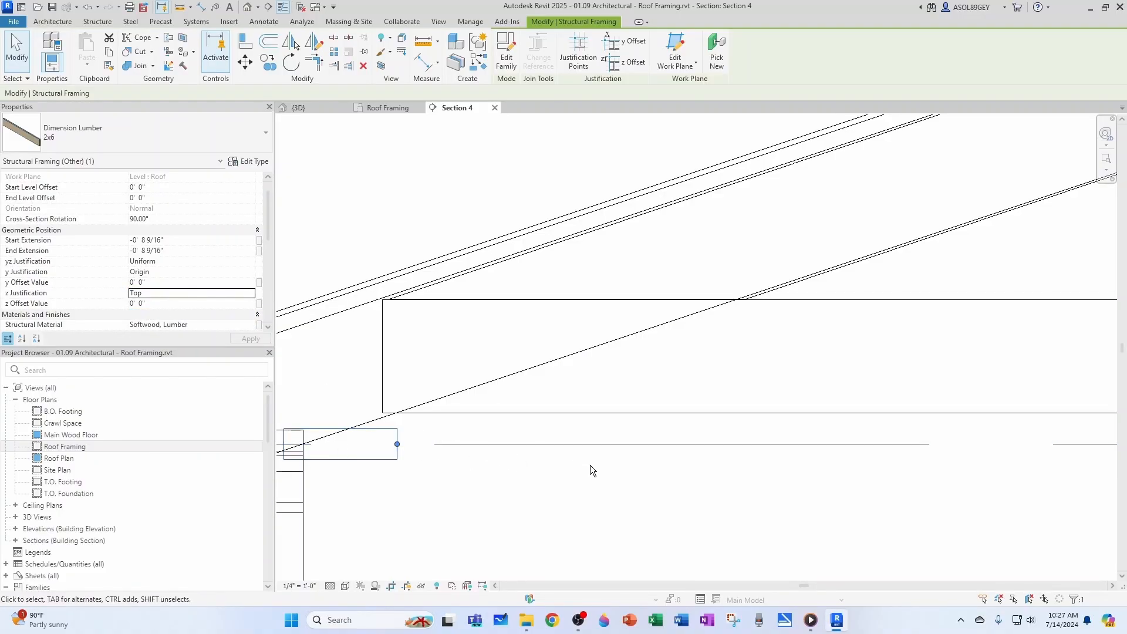
{"action": "scroll", "coordinate": [518, 468], "scroll_direction": "up", "scroll_amount": 2}
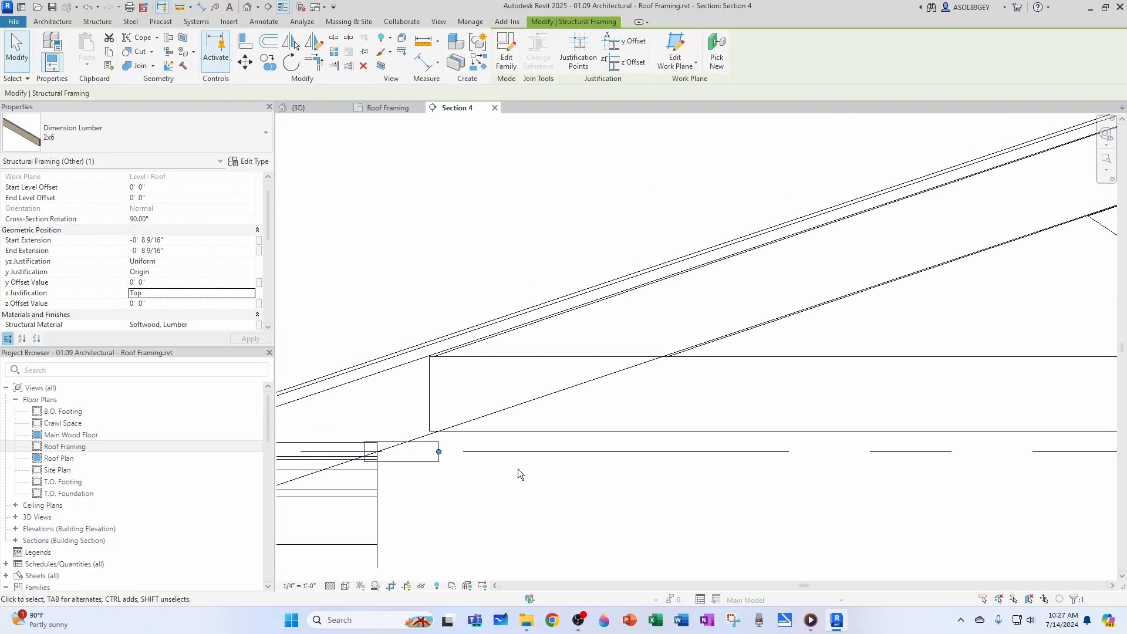
{"action": "scroll", "coordinate": [402, 483], "scroll_direction": "down", "scroll_amount": 2}
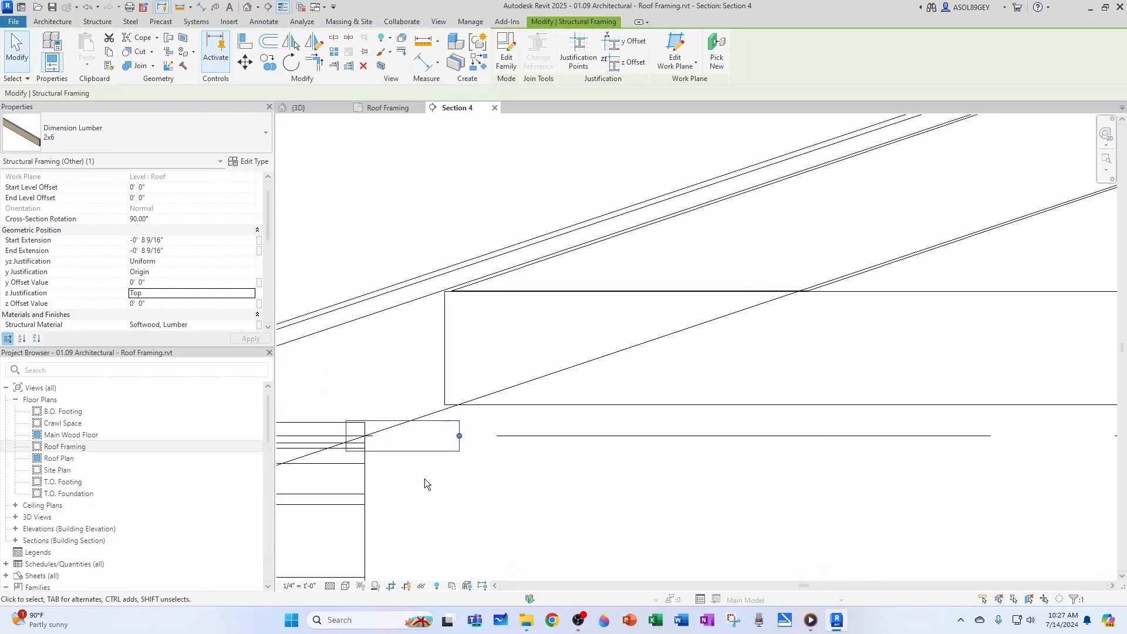
{"action": "left_click", "coordinate": [424, 478]}
Inspect the 6x2 plate at the opposite eave, checking its position relative to the Roof level and ceiling joist
{"action": "scroll", "coordinate": [449, 439], "scroll_direction": "down", "scroll_amount": 5}
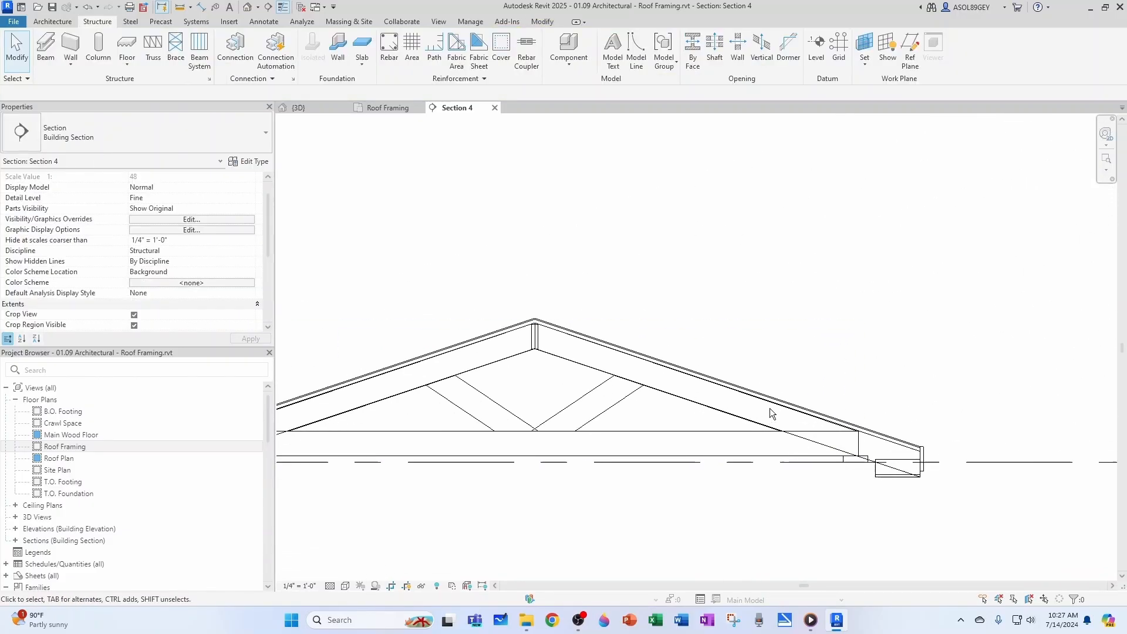
{"action": "scroll", "coordinate": [810, 440], "scroll_direction": "up", "scroll_amount": 3}
{"action": "left_click", "coordinate": [877, 473]}
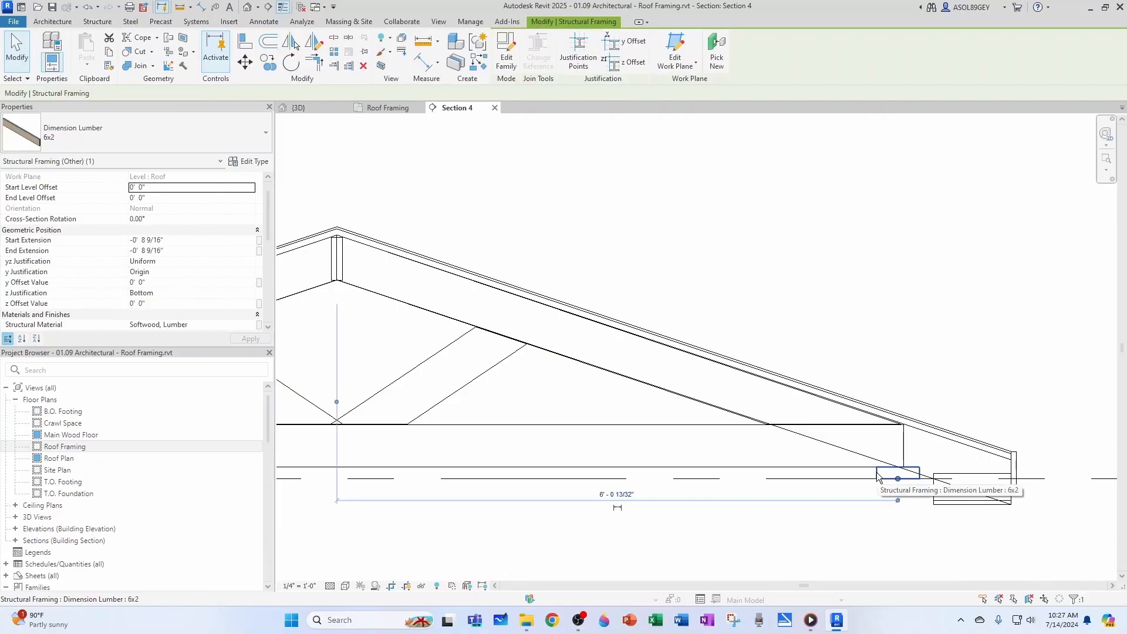
{"action": "key", "text": "Escape"}
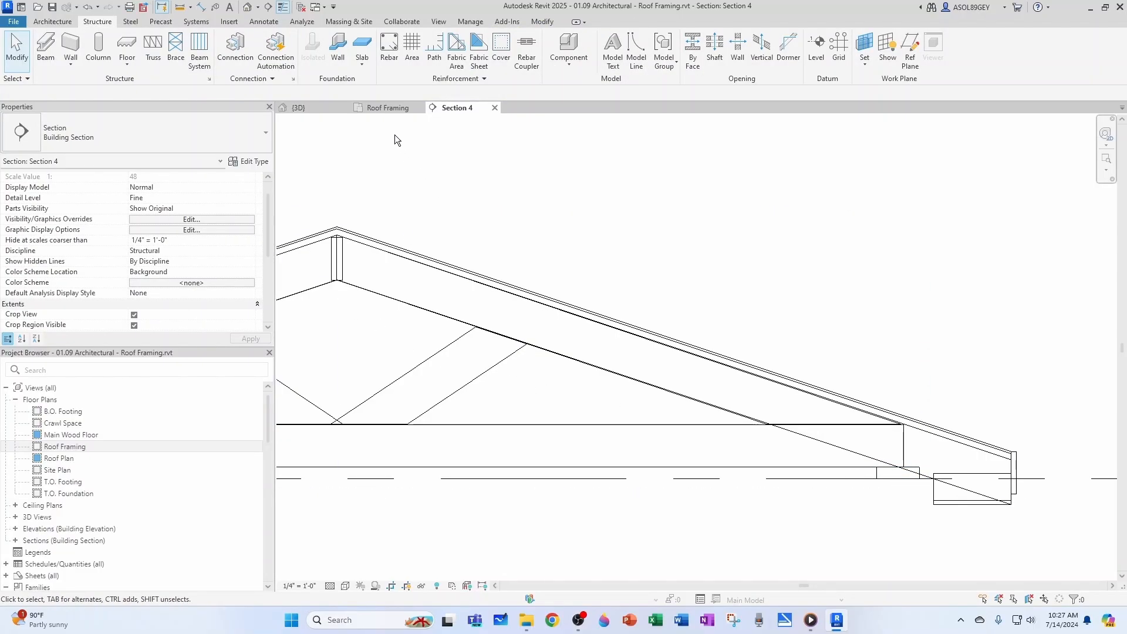
In the Roof Framing plan, place a 6x2 beam about 11' 10" long along the right wing's upper inner Laundry wall
{"action": "left_click", "coordinate": [390, 107]}
{"action": "scroll", "coordinate": [975, 524], "scroll_direction": "down", "scroll_amount": 3}
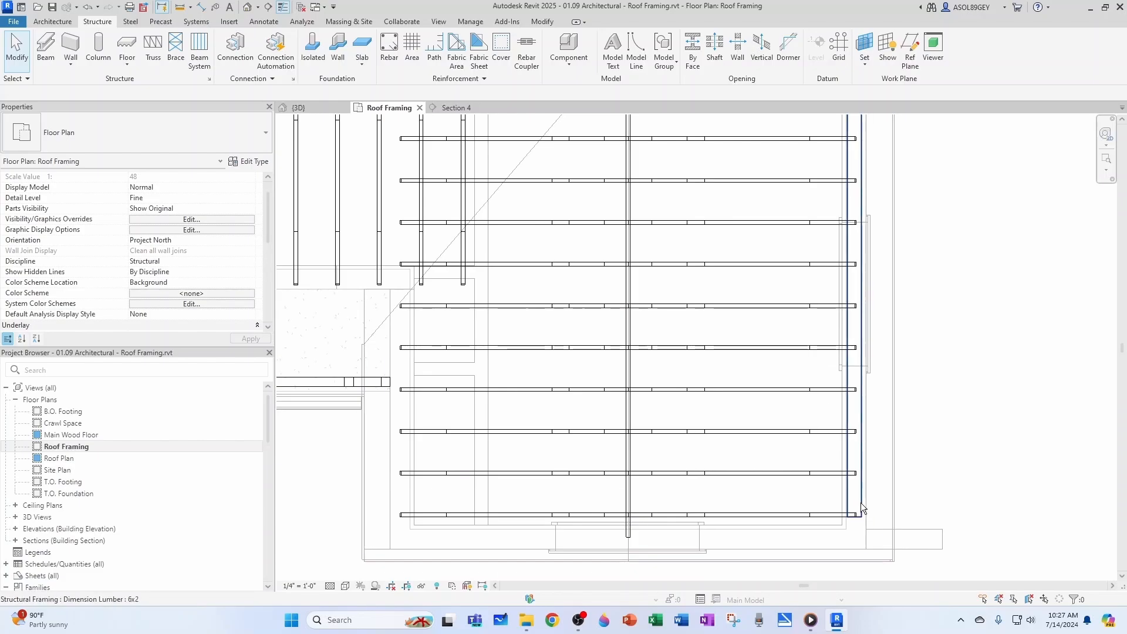
{"action": "key", "text": "b"}
{"action": "key", "text": "m"}
{"action": "scroll", "coordinate": [784, 486], "scroll_direction": "down", "scroll_amount": 3}
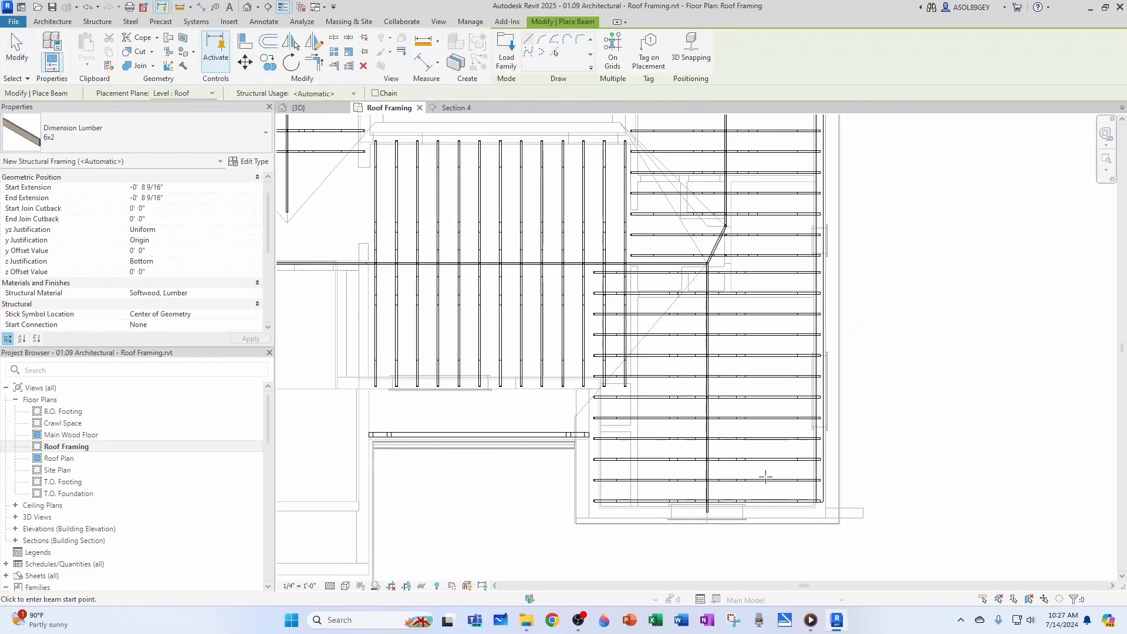
{"action": "scroll", "coordinate": [707, 262], "scroll_direction": "down", "scroll_amount": 4}
{"action": "scroll", "coordinate": [652, 261], "scroll_direction": "up", "scroll_amount": 8}
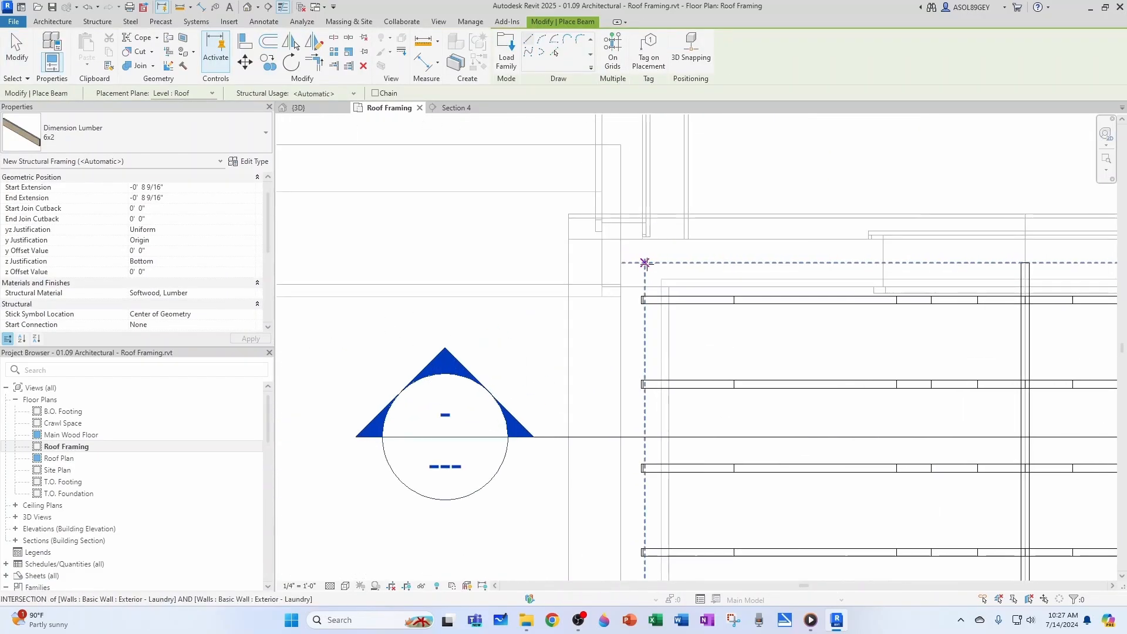
{"action": "scroll", "coordinate": [644, 288], "scroll_direction": "down", "scroll_amount": 3}
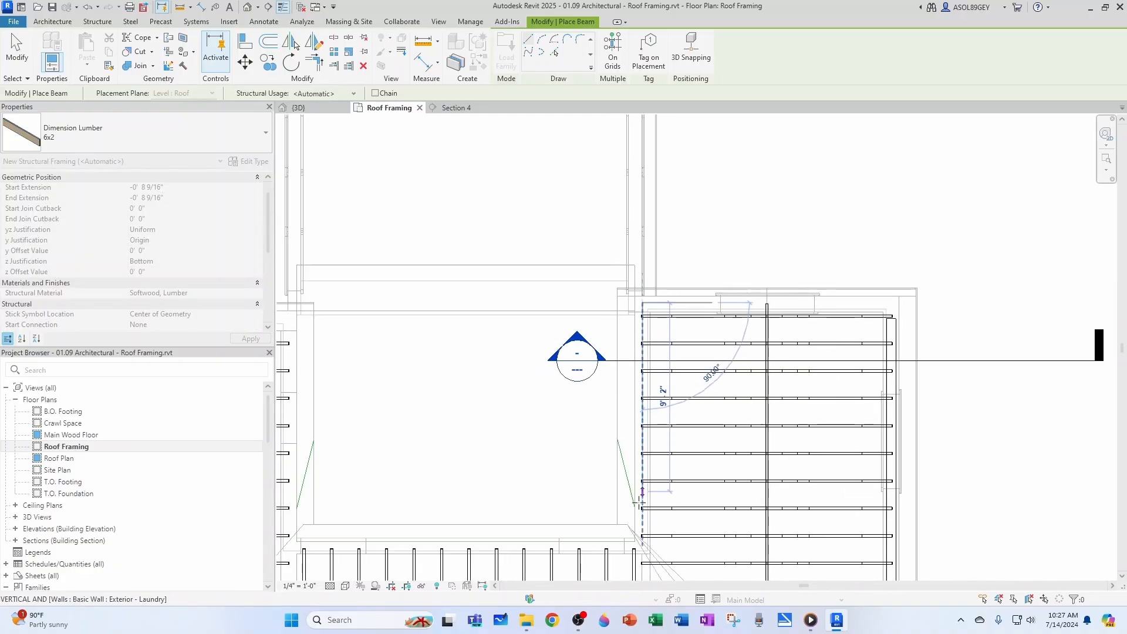
{"action": "scroll", "coordinate": [639, 541], "scroll_direction": "up", "scroll_amount": 2}
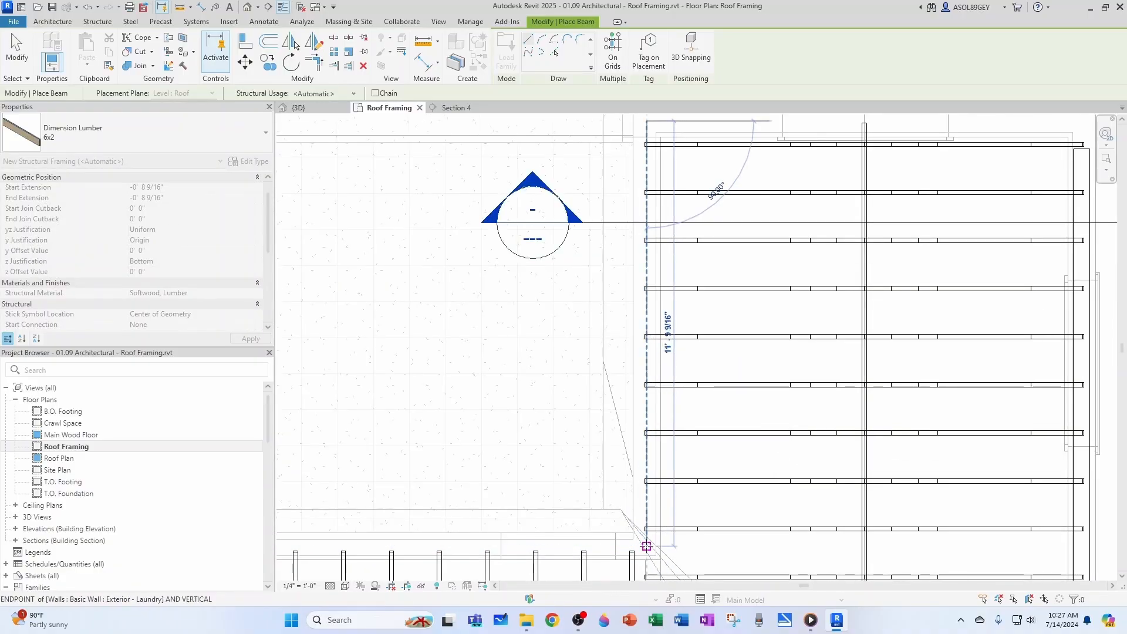
{"action": "left_click", "coordinate": [646, 545]}
{"action": "key", "text": "Escape"}
{"action": "key", "text": "Escape"}
Extend the upper end of the 6x2 plate on the right wing's outer wall to the exterior face of the end wall
{"action": "scroll", "coordinate": [587, 464], "scroll_direction": "down", "scroll_amount": 4}
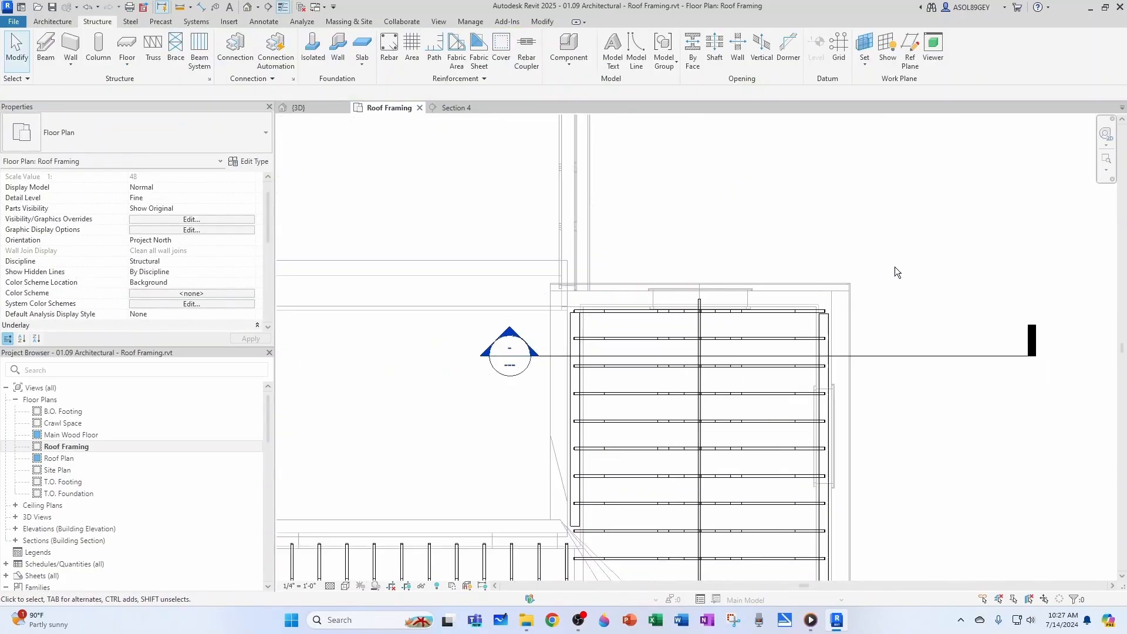
{"action": "scroll", "coordinate": [839, 296], "scroll_direction": "up", "scroll_amount": 4}
{"action": "scroll", "coordinate": [815, 353], "scroll_direction": "up", "scroll_amount": 3}
{"action": "left_click", "coordinate": [797, 348]}
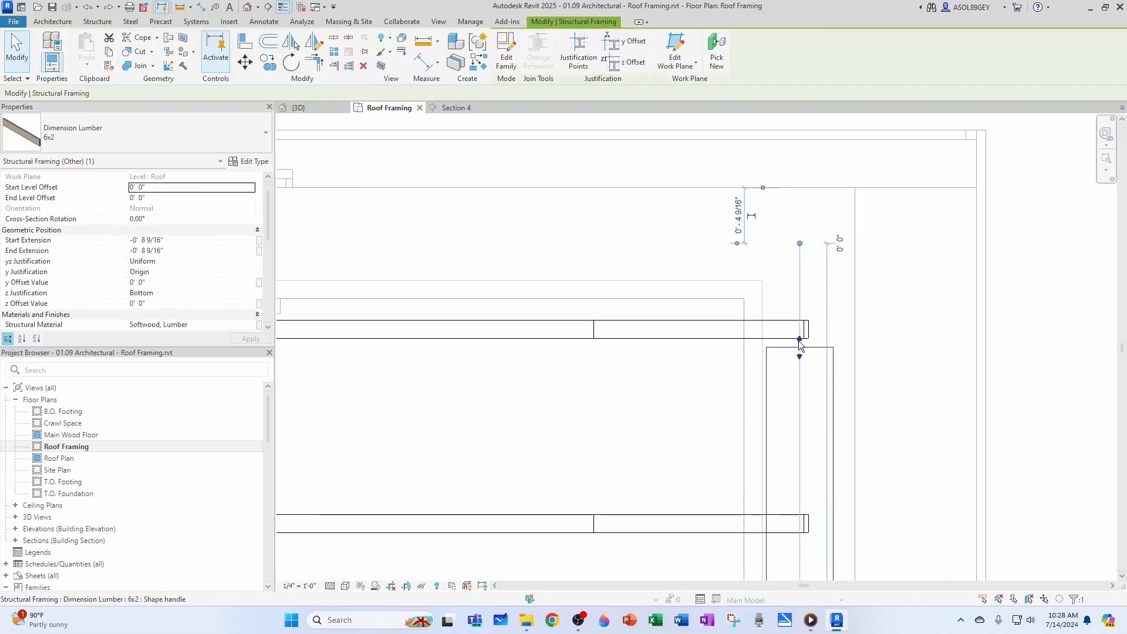
{"action": "left_click_drag", "start_coordinate": [800, 342], "coordinate": [748, 284]}
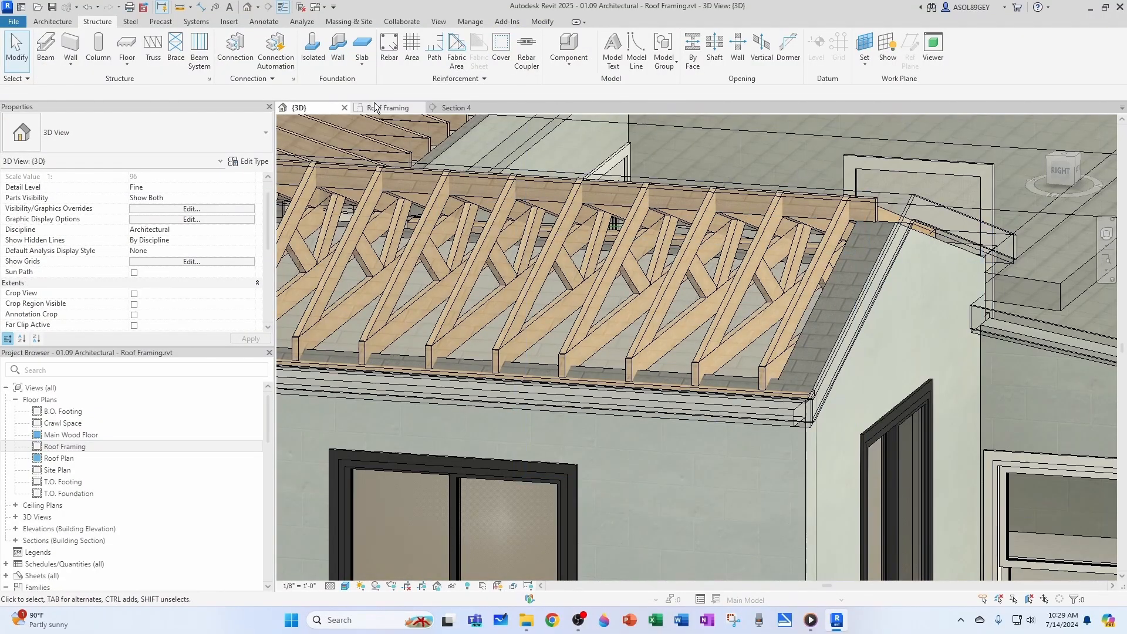
Place a similar 6x2 beam about 8' 3 1/2" long along the right wing's lower inner wall, up to the Laundry wall's endpoint
{"action": "left_click", "coordinate": [375, 107]}
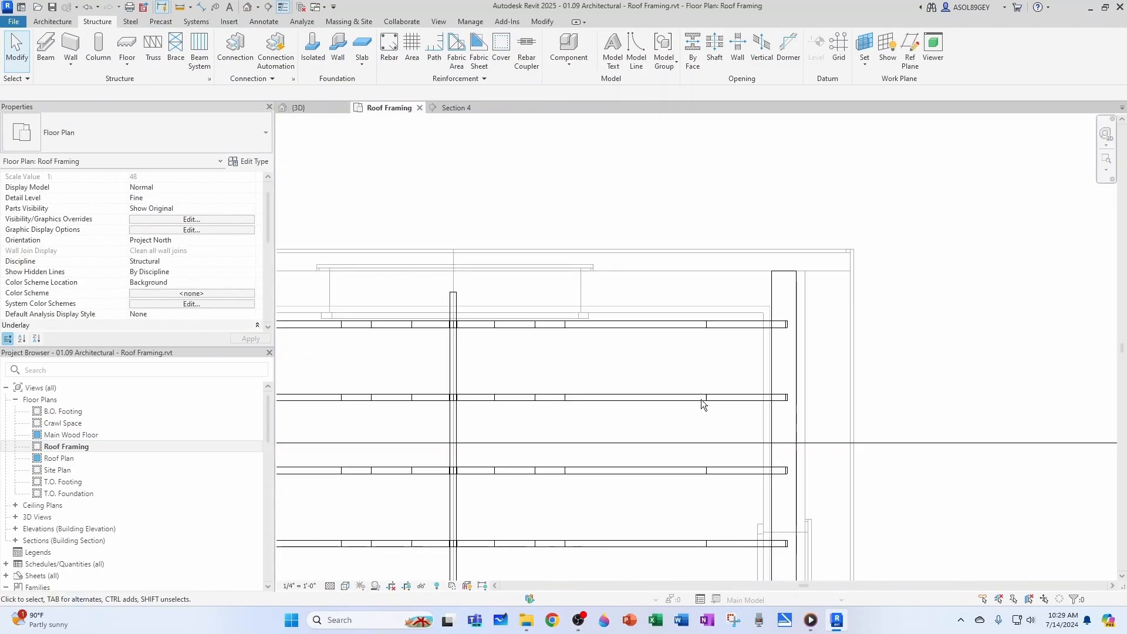
{"action": "scroll", "coordinate": [806, 448], "scroll_direction": "down", "scroll_amount": 2}
{"action": "left_click", "coordinate": [795, 455]}
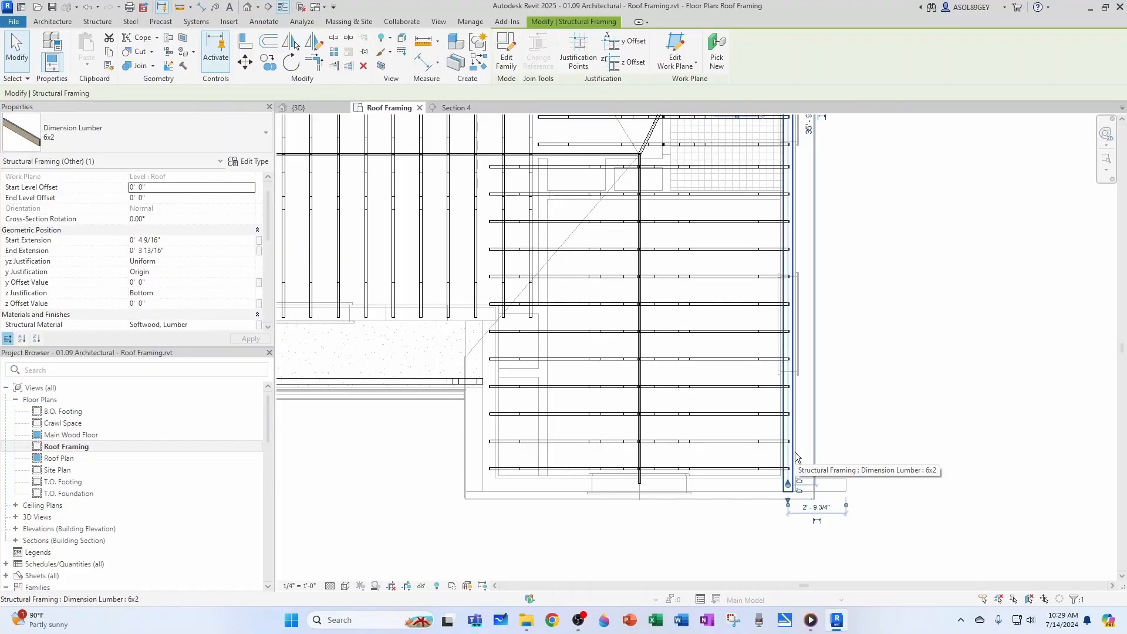
{"action": "key", "text": "c"}
{"action": "key", "text": "s"}
{"action": "scroll", "coordinate": [522, 470], "scroll_direction": "up", "scroll_amount": 3}
{"action": "left_click", "coordinate": [524, 452]}
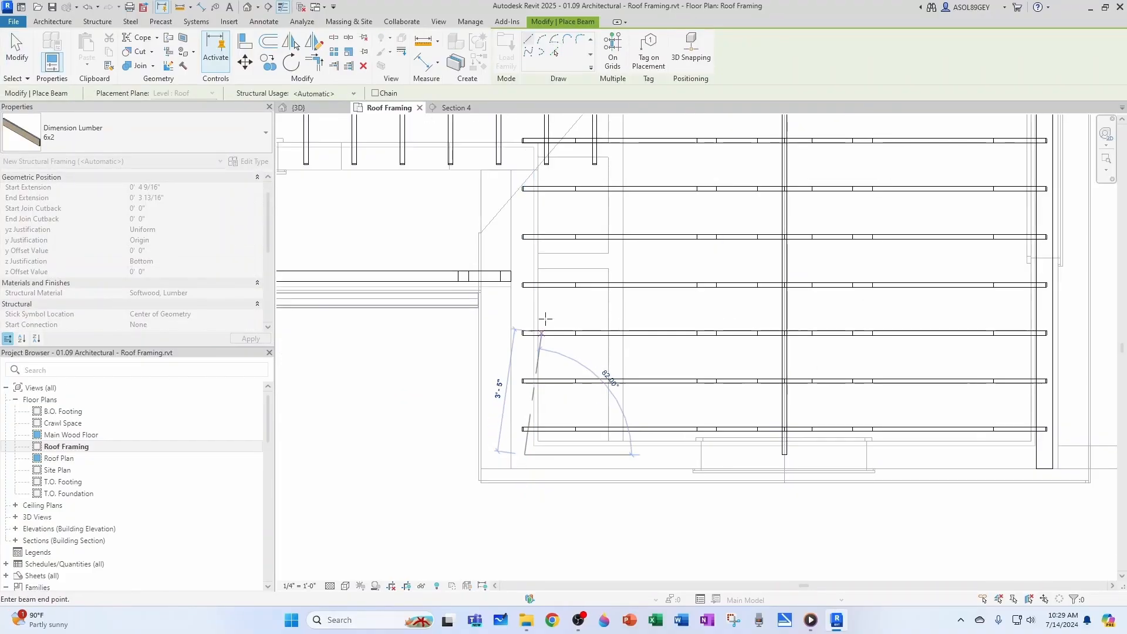
{"action": "middle_click_drag", "start_coordinate": [541, 291], "coordinate": [517, 433]}
{"action": "scroll", "coordinate": [510, 355], "scroll_direction": "up", "scroll_amount": 2}
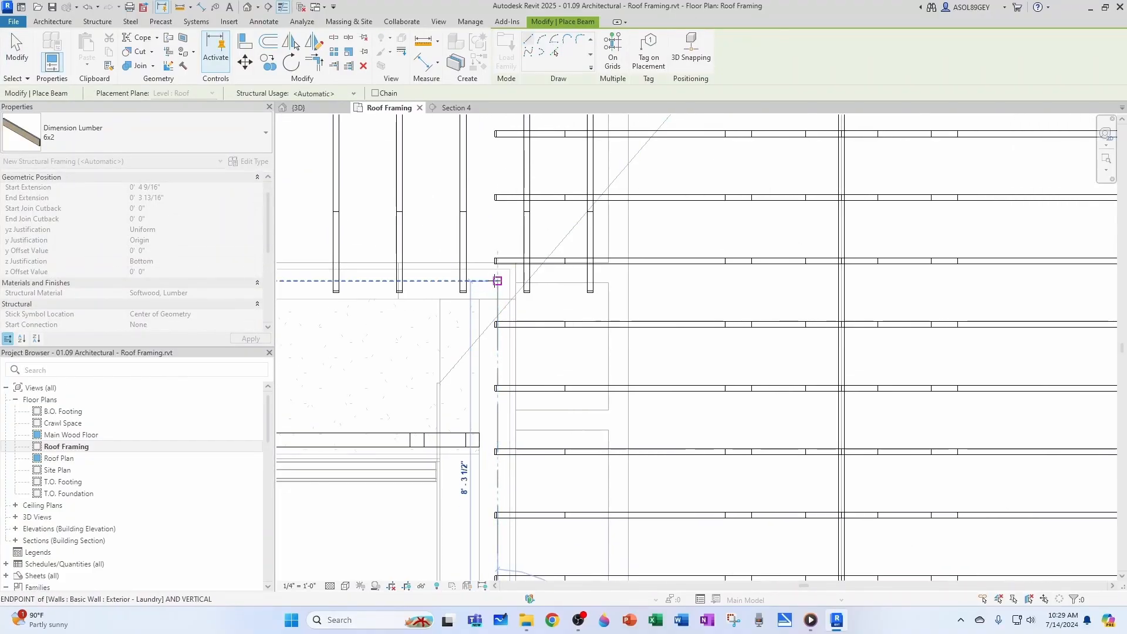
{"action": "left_click", "coordinate": [497, 280]}
{"action": "key", "text": "Escape"}
{"action": "key", "text": "Escape"}
{"action": "scroll", "coordinate": [513, 332], "scroll_direction": "down", "scroll_amount": 5}
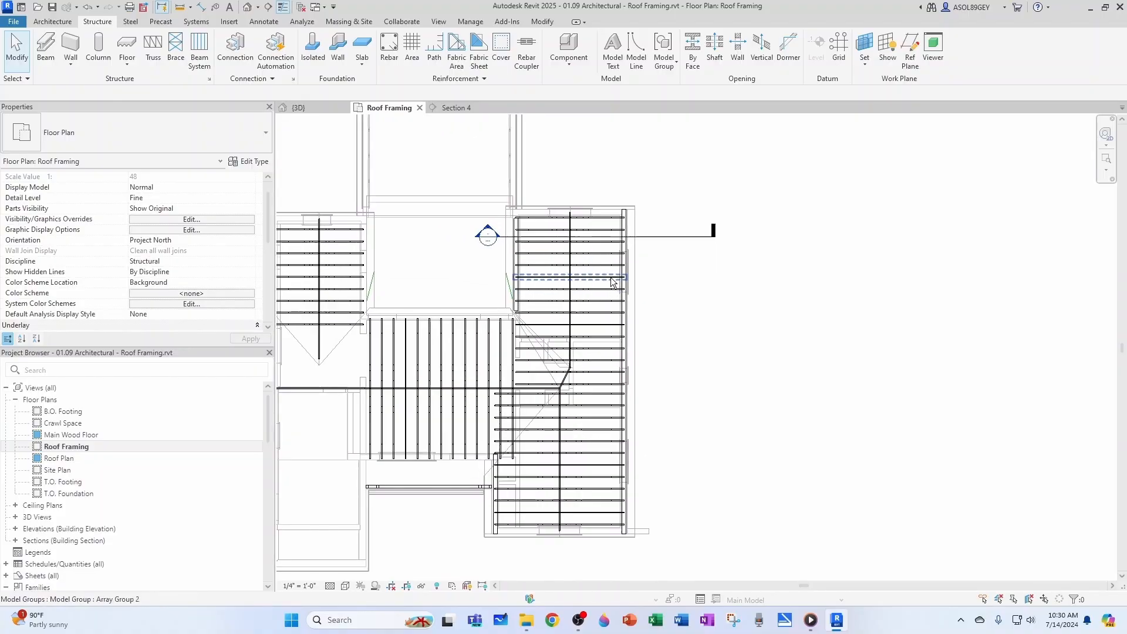
Move the Section 4 line from the upper part of the right wing down to its lower rafters
{"action": "left_click", "coordinate": [688, 238]}
{"action": "scroll", "coordinate": [669, 241], "scroll_direction": "up", "scroll_amount": 1}
{"action": "left_click_drag", "start_coordinate": [669, 230], "coordinate": [675, 430]}
{"action": "scroll", "coordinate": [676, 430], "scroll_direction": "down", "scroll_amount": 2}
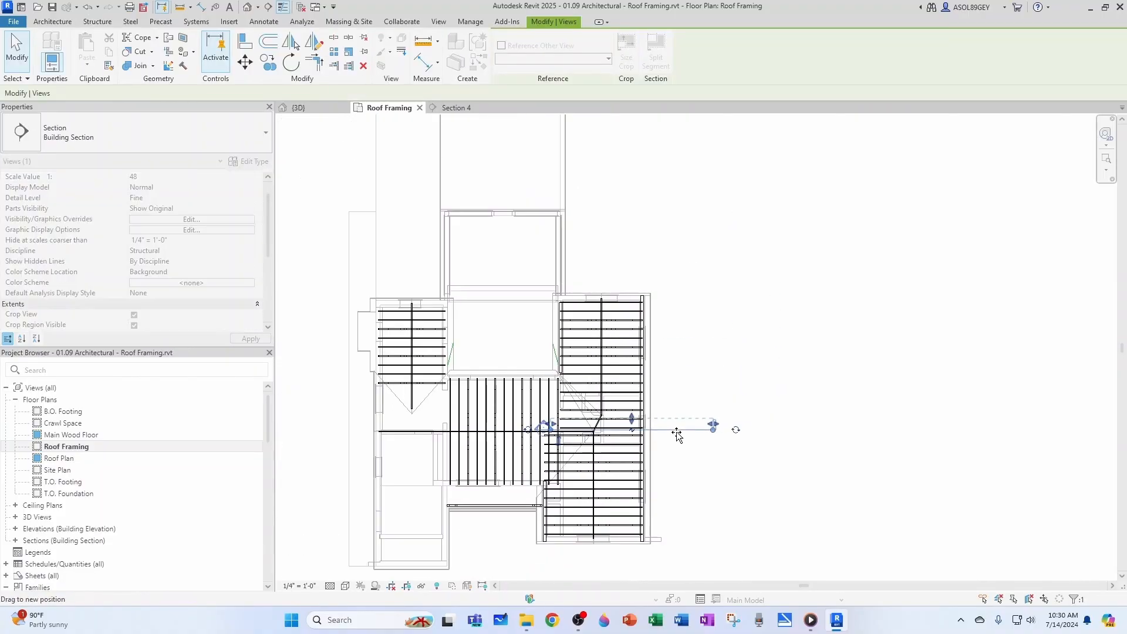
Open the Section 4 view and examine the 6x2 plates beneath the rafter ends at both eaves
{"action": "double_click", "coordinate": [521, 517]}
{"action": "left_click", "coordinate": [914, 393]}
{"action": "left_click", "coordinate": [905, 396]}
{"action": "scroll", "coordinate": [905, 396], "scroll_direction": "down", "scroll_amount": 4}
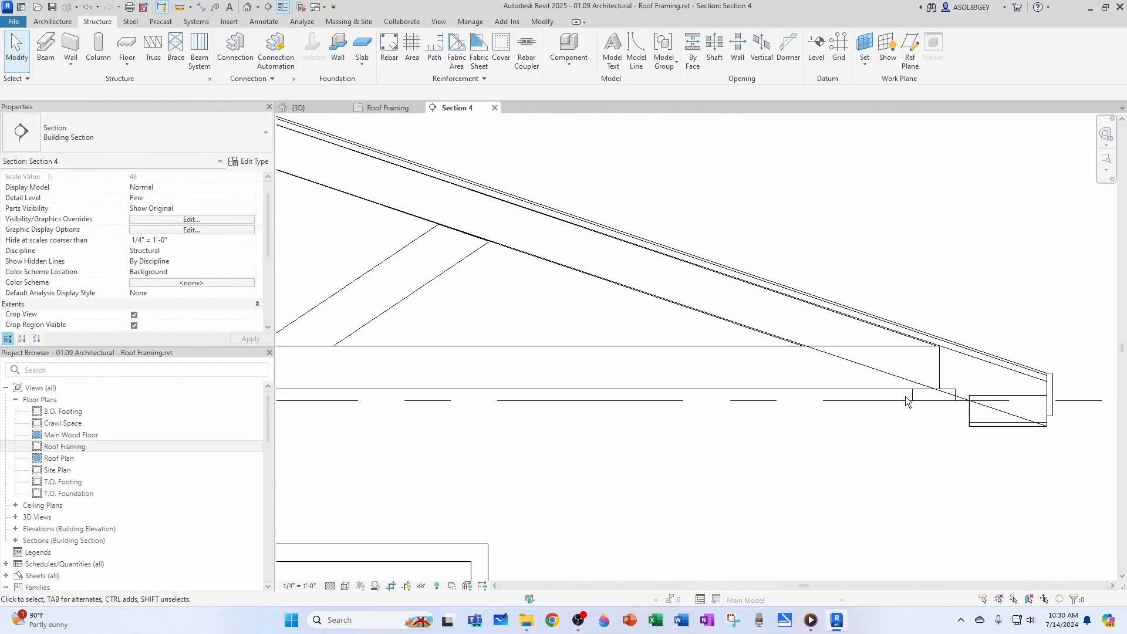
{"action": "middle_click_drag", "start_coordinate": [541, 400], "coordinate": [743, 380]}
{"action": "scroll", "coordinate": [383, 385], "scroll_direction": "up", "scroll_amount": 5}
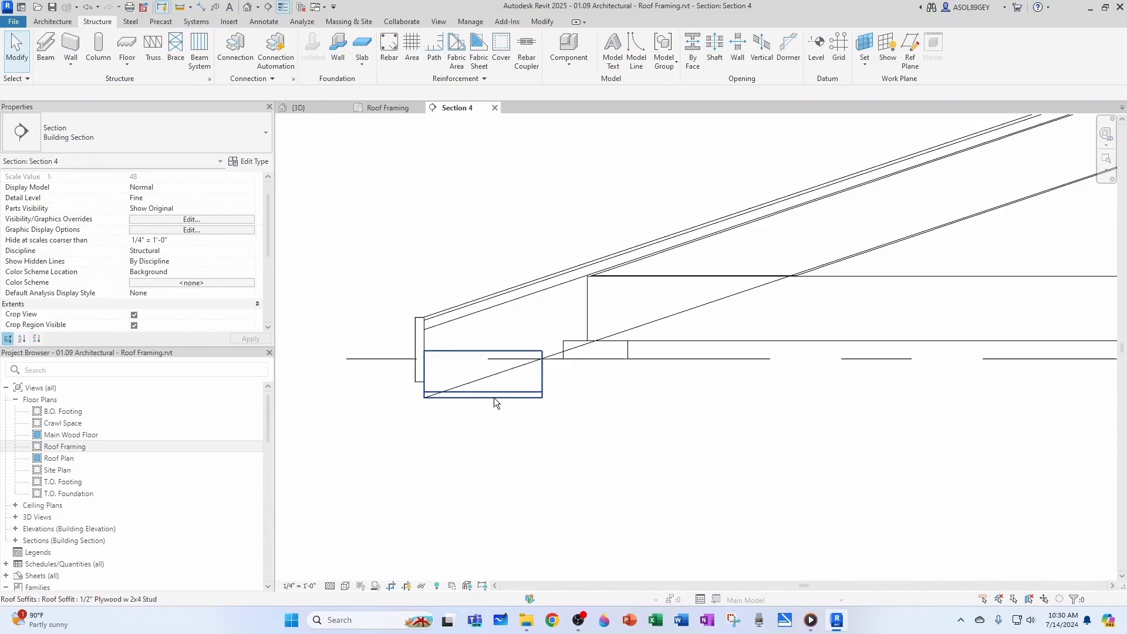
{"action": "left_click", "coordinate": [569, 343]}
{"action": "left_click", "coordinate": [621, 385]}
{"action": "scroll", "coordinate": [551, 391], "scroll_direction": "down", "scroll_amount": 6}
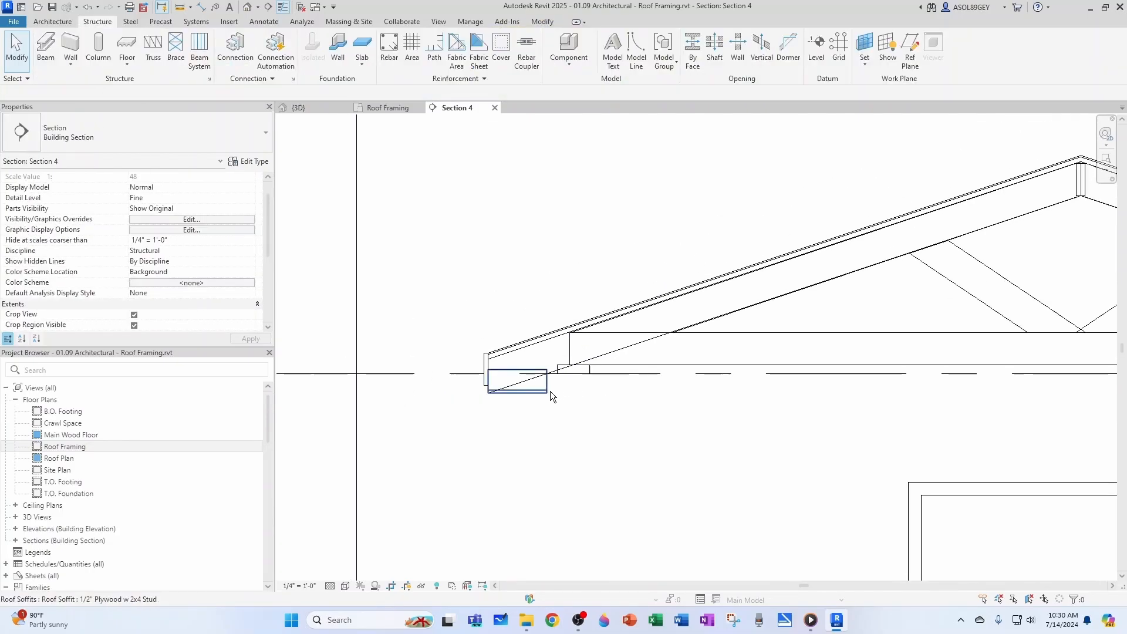
In the Roof Framing plan, extend the lower end of the upper inner 6x2 plate to the wall face at the inside corner
{"action": "left_click", "coordinate": [384, 108]}
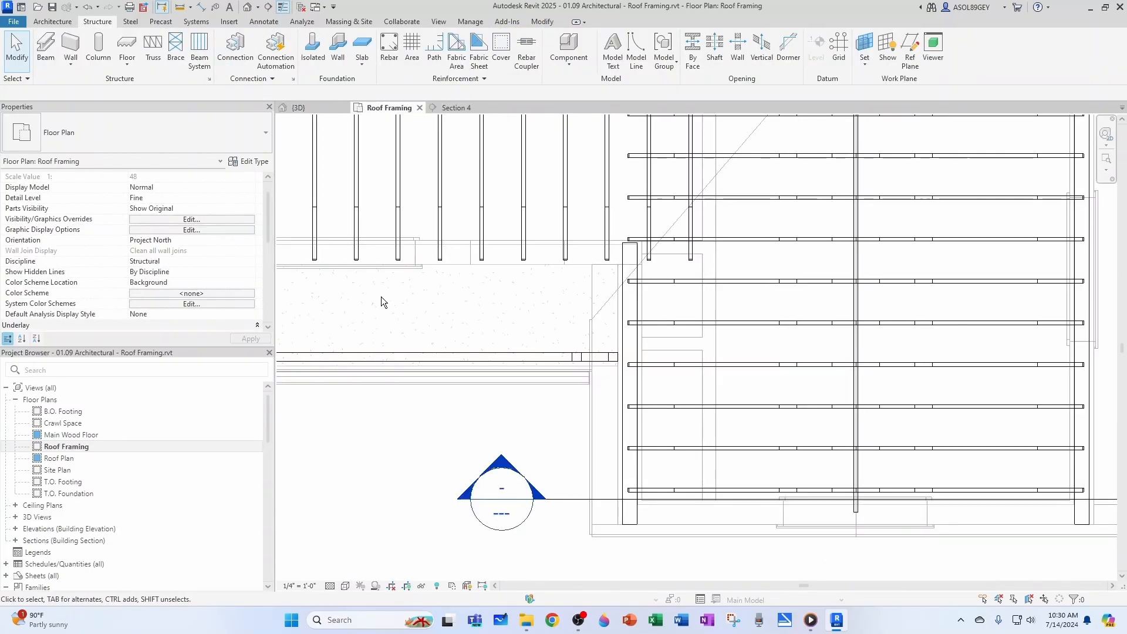
{"action": "scroll", "coordinate": [404, 438], "scroll_direction": "down", "scroll_amount": 3}
{"action": "middle_click_drag", "start_coordinate": [513, 307], "coordinate": [509, 413]}
{"action": "scroll", "coordinate": [508, 409], "scroll_direction": "up", "scroll_amount": 2}
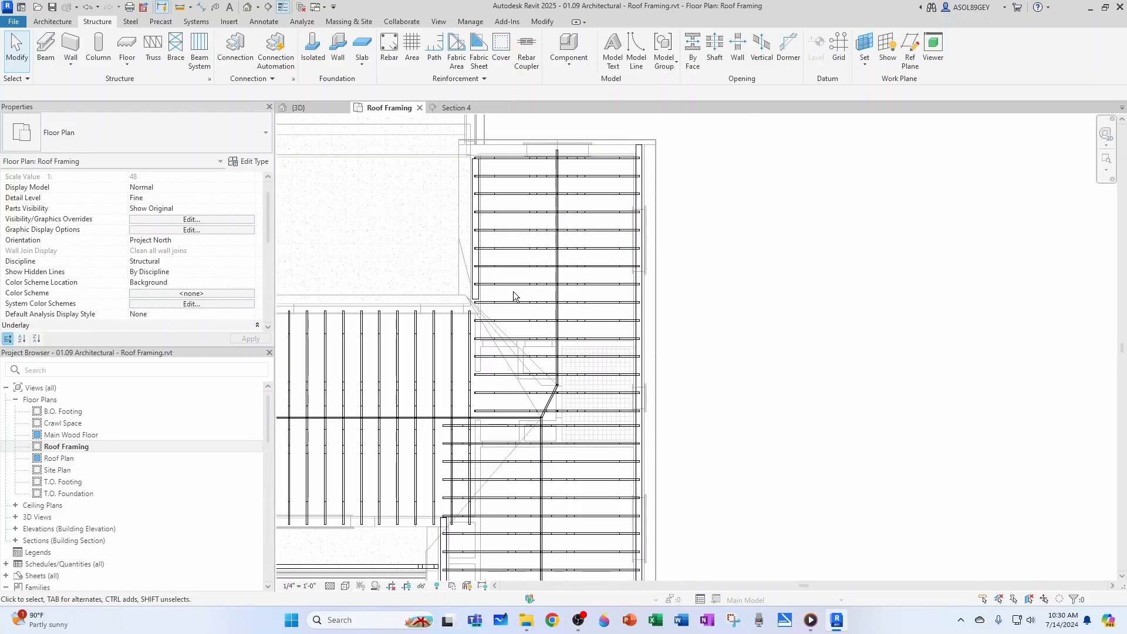
{"action": "scroll", "coordinate": [514, 297], "scroll_direction": "up", "scroll_amount": 5}
{"action": "left_click", "coordinate": [467, 290]}
{"action": "scroll", "coordinate": [477, 301], "scroll_direction": "up", "scroll_amount": 3}
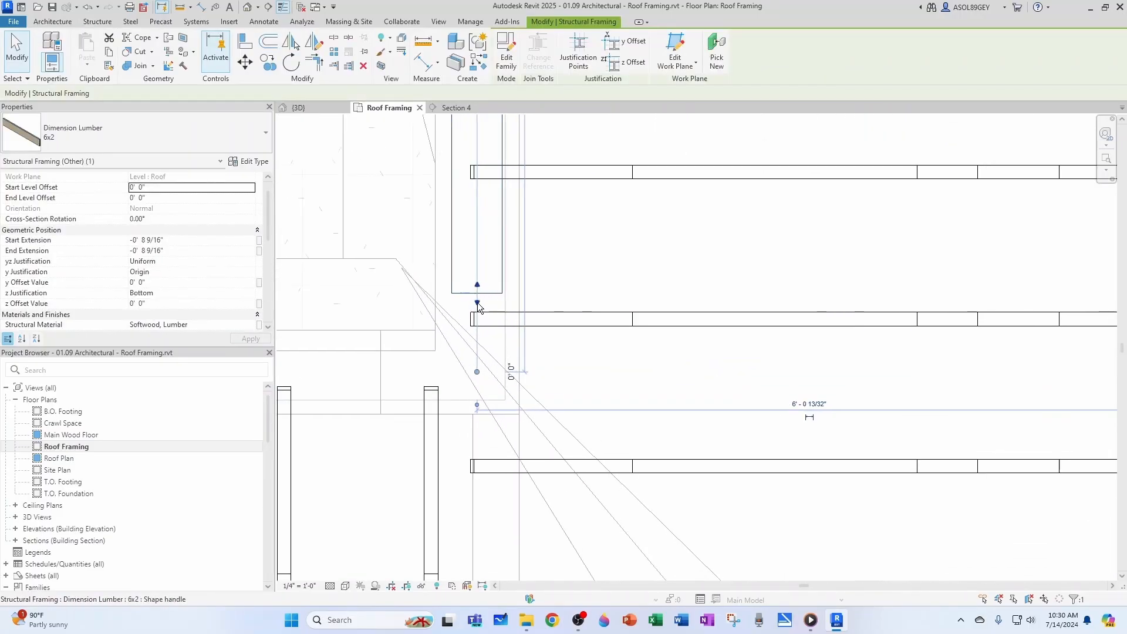
{"action": "left_click_drag", "start_coordinate": [477, 302], "coordinate": [476, 415]}
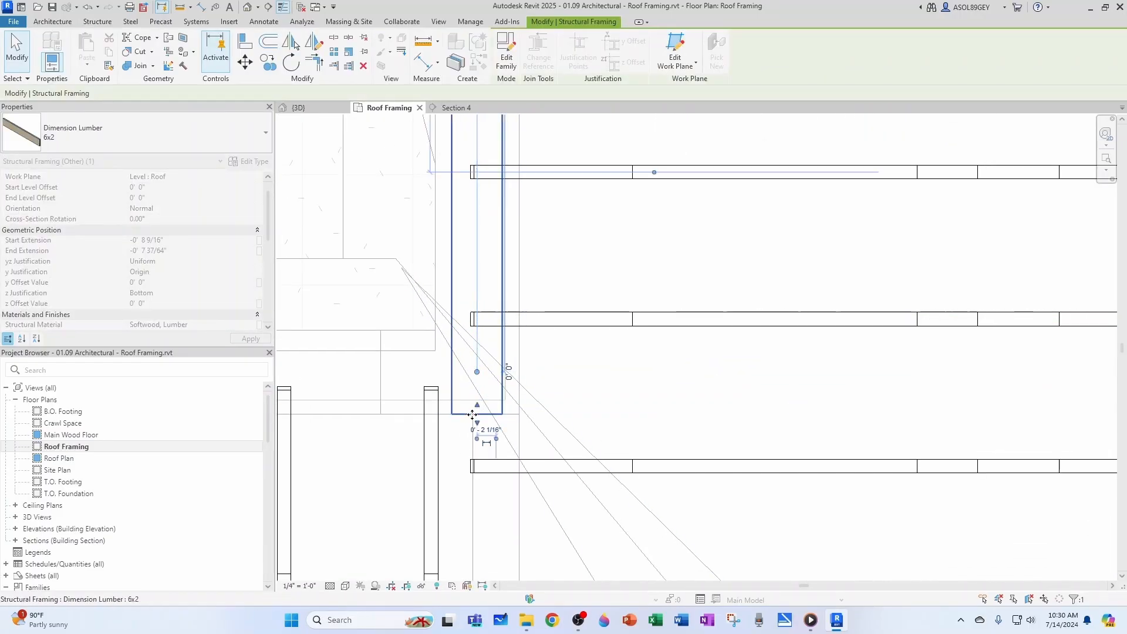
{"action": "scroll", "coordinate": [486, 370], "scroll_direction": "down", "scroll_amount": 3}
{"action": "key", "text": "Escape"}
Place a similar 6x2 beam over the interior stud wall, running between the upper and lower inner plates of the right wing
{"action": "left_click", "coordinate": [515, 304]}
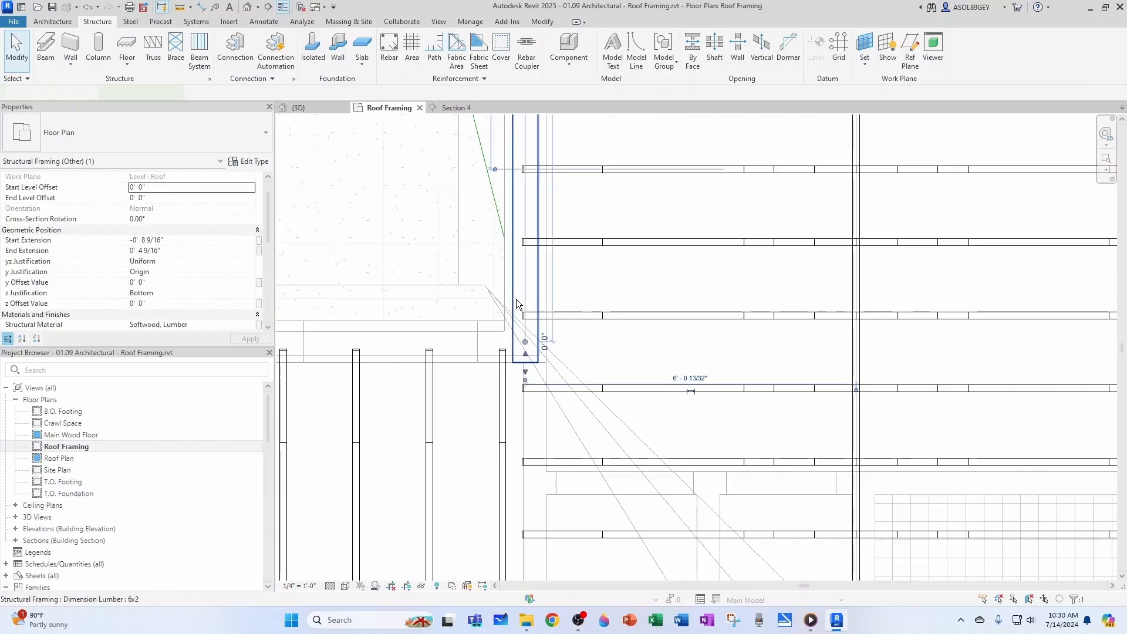
{"action": "key", "text": "c"}
{"action": "key", "text": "s"}
{"action": "scroll", "coordinate": [521, 409], "scroll_direction": "up", "scroll_amount": 5}
{"action": "left_click", "coordinate": [555, 301]}
{"action": "scroll", "coordinate": [555, 400], "scroll_direction": "down", "scroll_amount": 5}
{"action": "scroll", "coordinate": [554, 400], "scroll_direction": "down", "scroll_amount": 4}
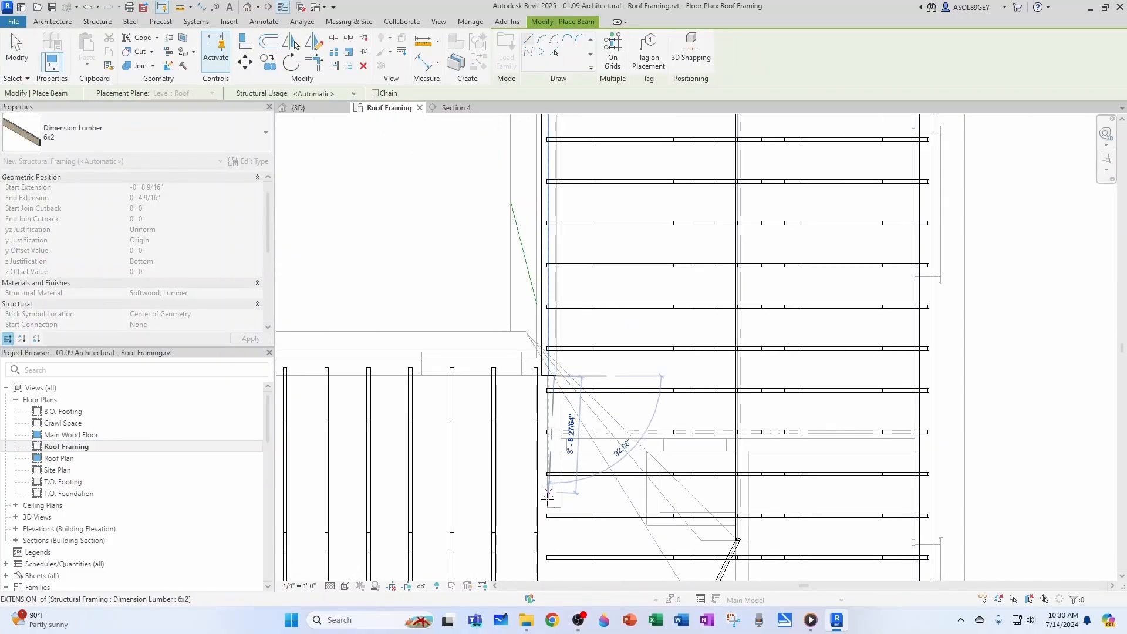
{"action": "scroll", "coordinate": [550, 243], "scroll_direction": "up", "scroll_amount": 2}
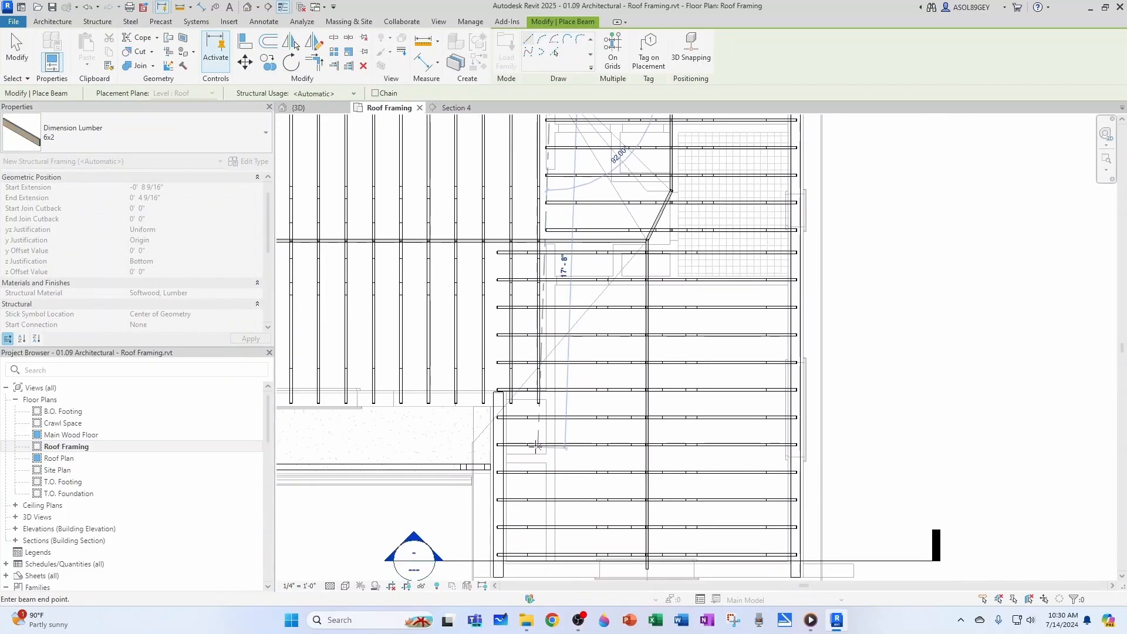
{"action": "scroll", "coordinate": [552, 242], "scroll_direction": "up", "scroll_amount": 4}
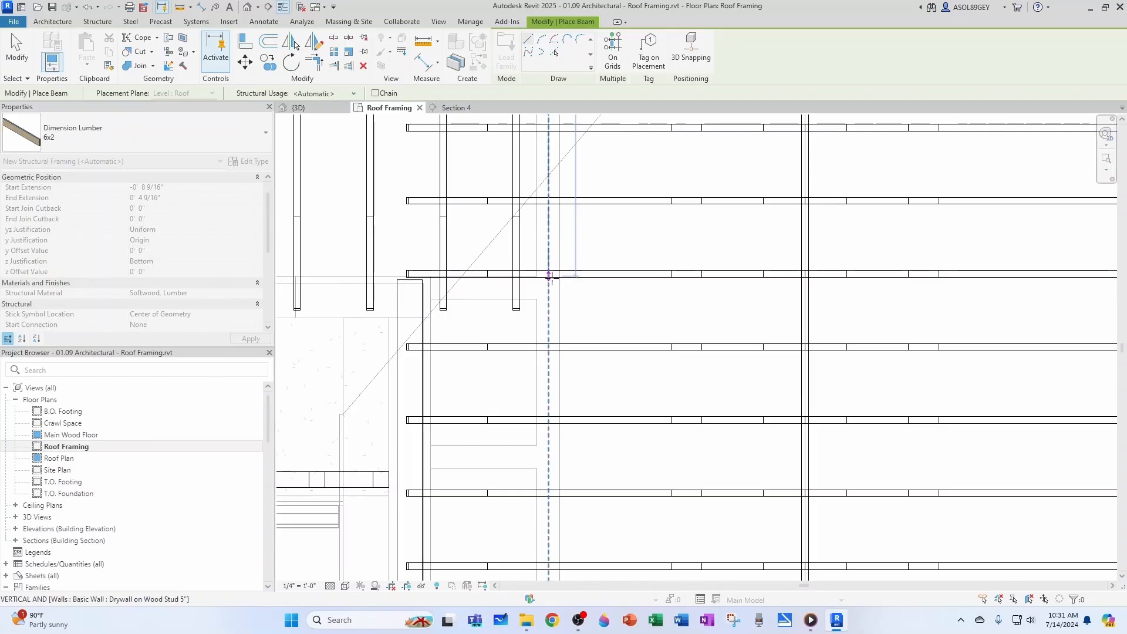
{"action": "left_click", "coordinate": [548, 286]}
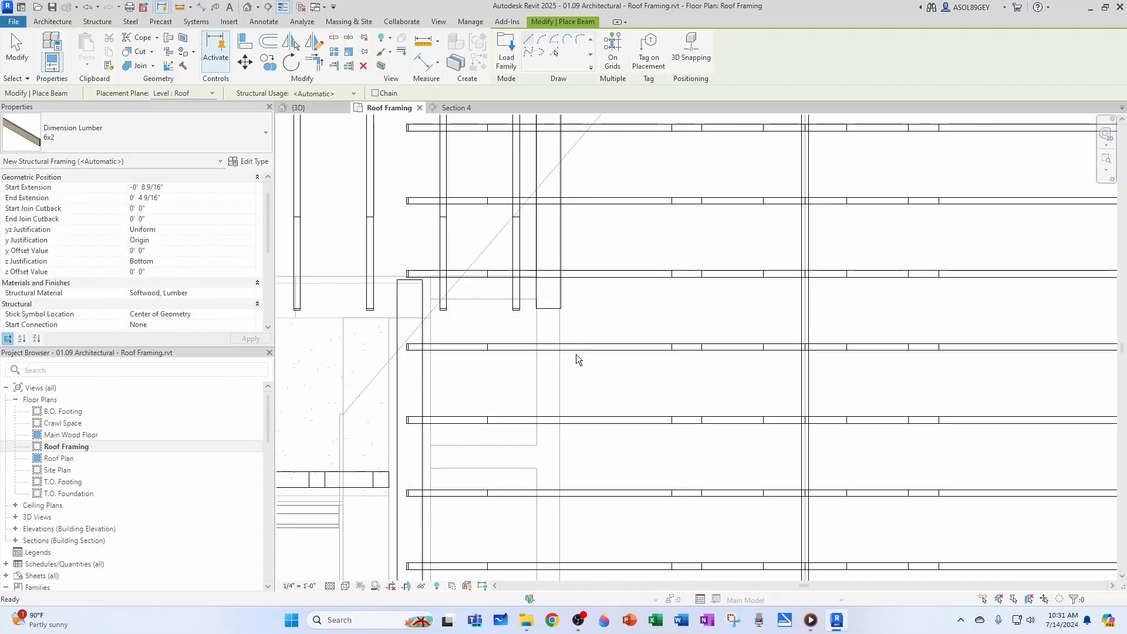
{"action": "key", "text": "Escape"}
{"action": "key", "text": "Escape"}
{"action": "scroll", "coordinate": [576, 354], "scroll_direction": "down", "scroll_amount": 3}
{"action": "scroll", "coordinate": [555, 276], "scroll_direction": "up", "scroll_amount": 6}
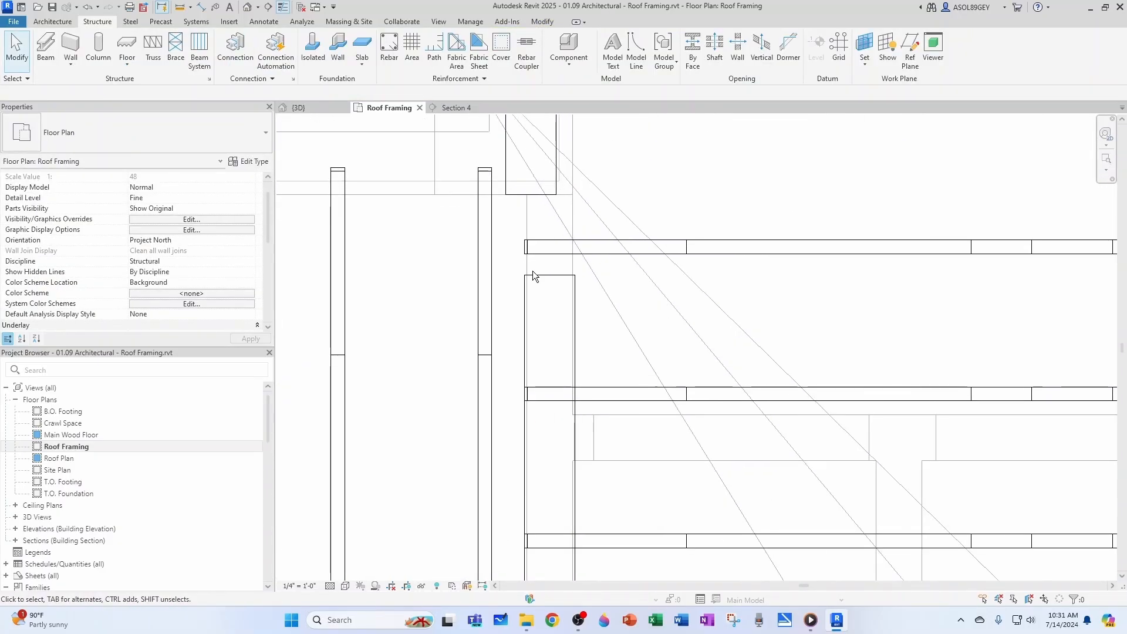
Extend the upper end of the 6x2 beam over the interior stud wall to meet the upper inner plate of the right wing
{"action": "left_click", "coordinate": [544, 274]}
{"action": "scroll", "coordinate": [556, 270], "scroll_direction": "up", "scroll_amount": 1}
{"action": "left_click_drag", "start_coordinate": [547, 267], "coordinate": [556, 170]}
{"action": "left_click", "coordinate": [532, 245]}
{"action": "scroll", "coordinate": [531, 245], "scroll_direction": "down", "scroll_amount": 3}
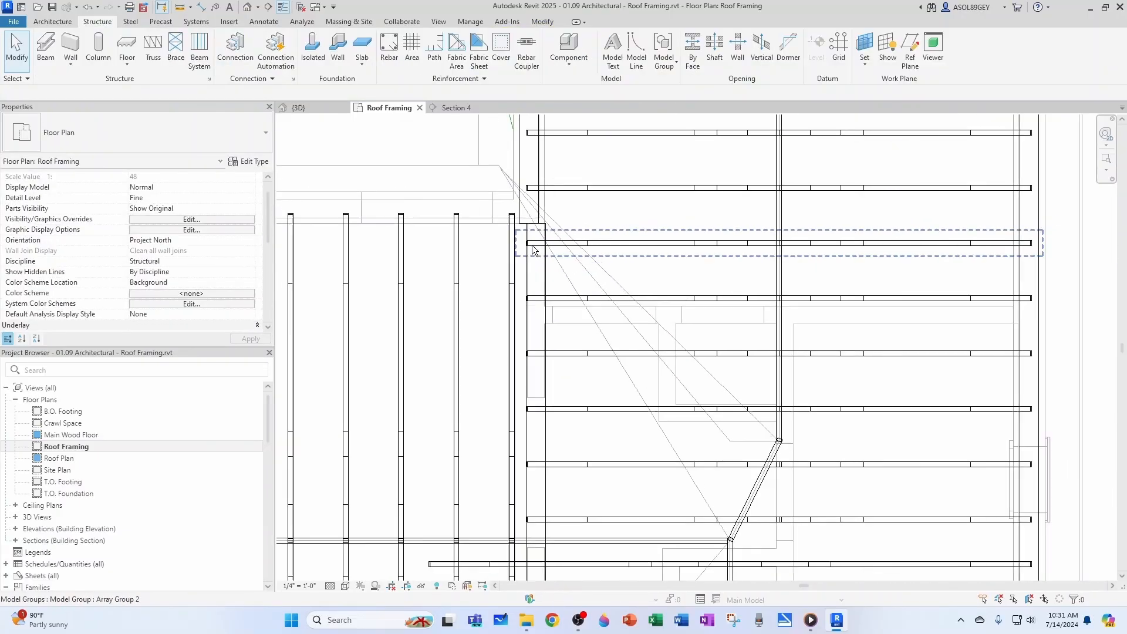
Place a horizontal 6x2 beam along the middle section's lower wall, from its left end to the right wing's lower inner plate
{"action": "key", "text": "b"}
{"action": "key", "text": "m"}
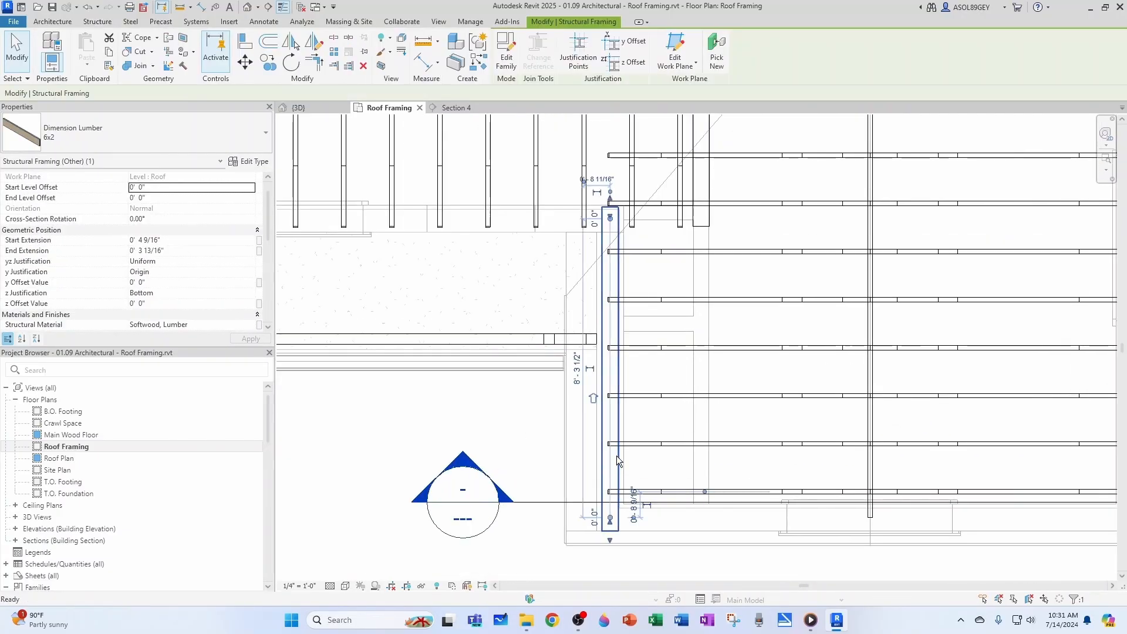
{"action": "scroll", "coordinate": [621, 423], "scroll_direction": "down", "scroll_amount": 2}
{"action": "scroll", "coordinate": [359, 348], "scroll_direction": "up", "scroll_amount": 6}
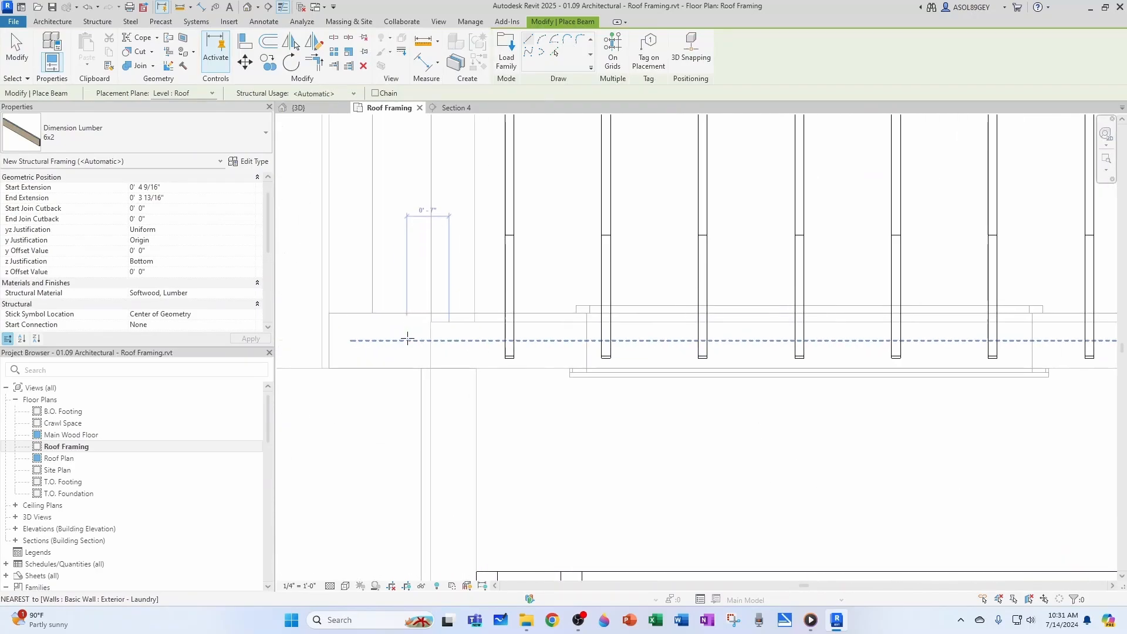
{"action": "left_click", "coordinate": [350, 341]}
{"action": "scroll", "coordinate": [389, 343], "scroll_direction": "down", "scroll_amount": 5}
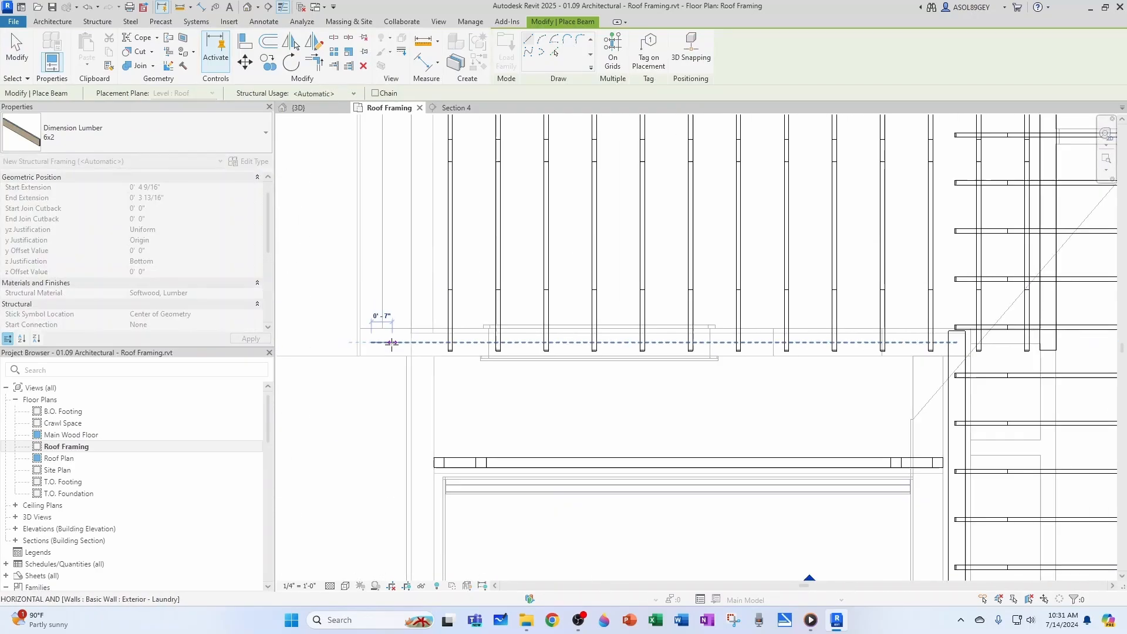
{"action": "scroll", "coordinate": [675, 343], "scroll_direction": "up", "scroll_amount": 7}
{"action": "left_click", "coordinate": [734, 350]}
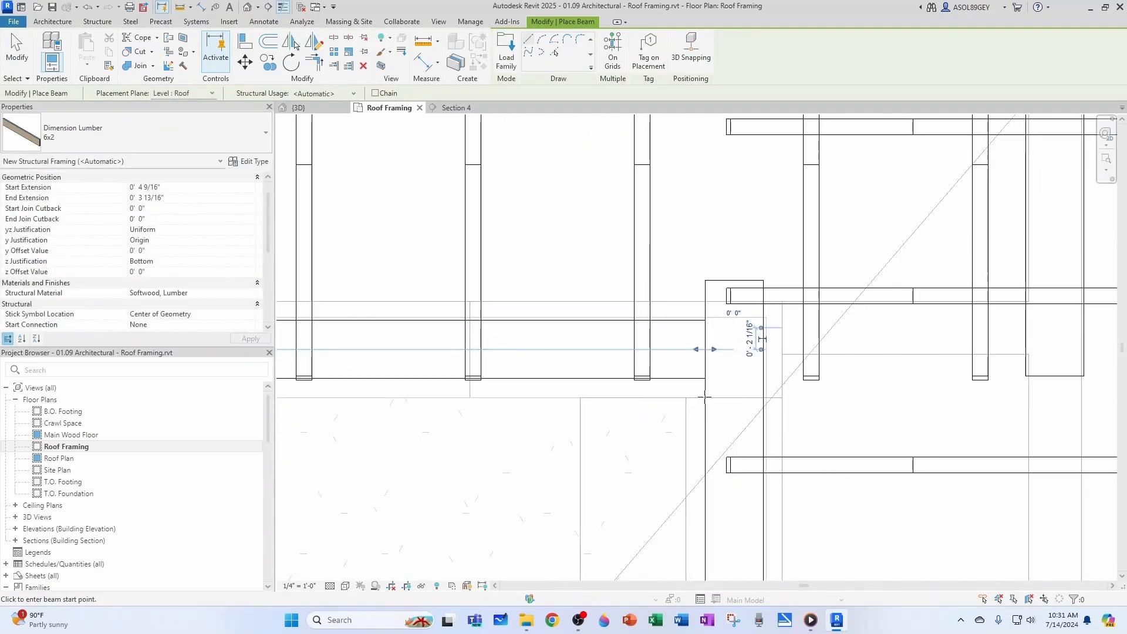
{"action": "key", "text": "Escape"}
Shorten the upper end of the right wing's lower inner 6x2 plate so it is flush with the horizontal plate's upper edge
{"action": "left_click", "coordinate": [727, 281]}
{"action": "scroll", "coordinate": [726, 280], "scroll_direction": "up", "scroll_amount": 2}
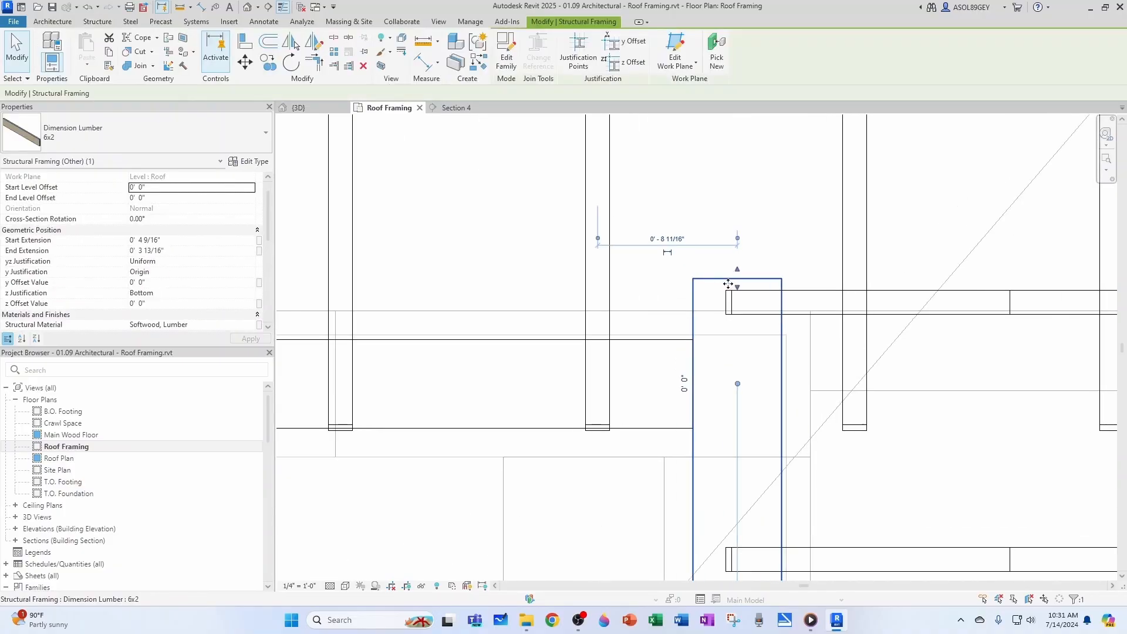
{"action": "left_click_drag", "start_coordinate": [740, 276], "coordinate": [733, 334]}
{"action": "key", "text": "Escape"}
{"action": "scroll", "coordinate": [717, 321], "scroll_direction": "down", "scroll_amount": 4}
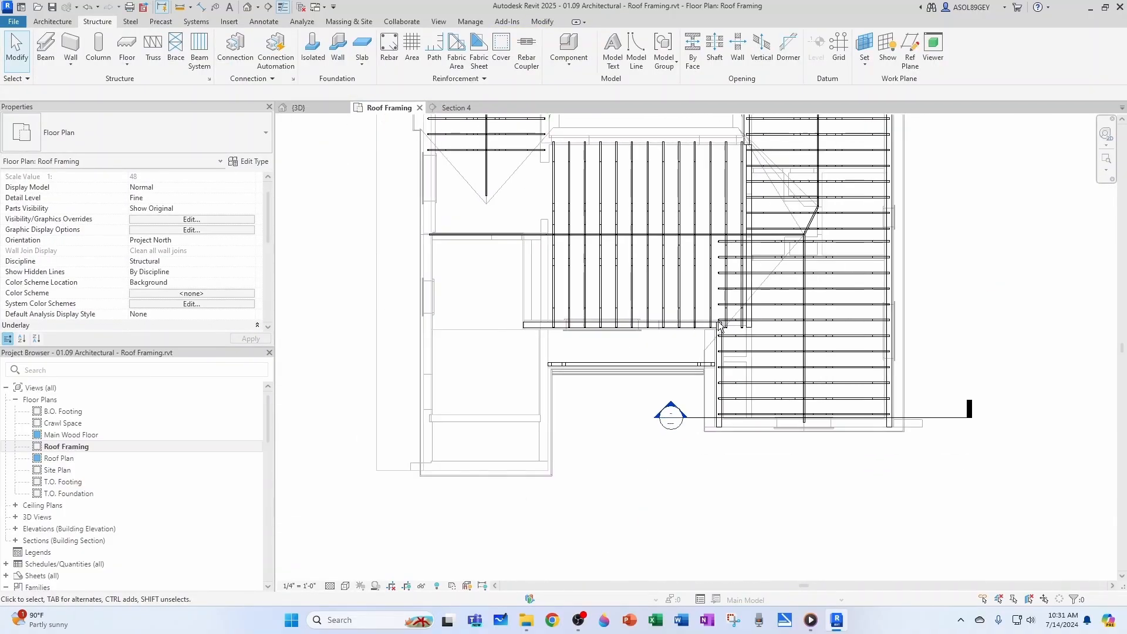
Rotate the Section 4 line by 90° and move it so that it cuts through the middle section's roof framing
{"action": "left_click", "coordinate": [697, 419]}
{"action": "left_click", "coordinate": [292, 63]}
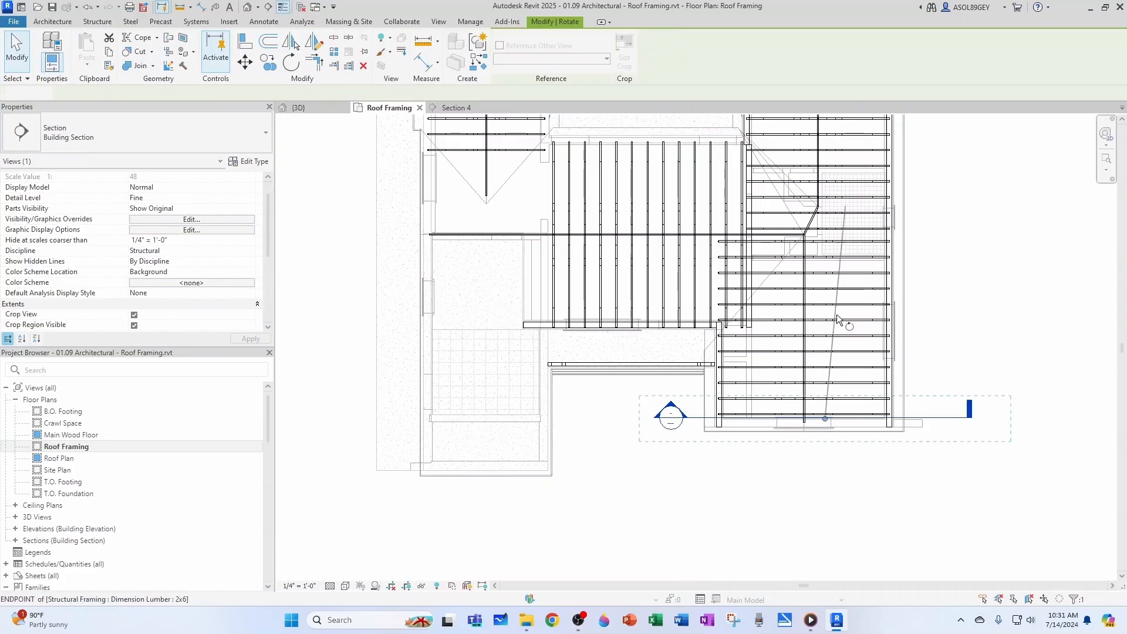
{"action": "scroll", "coordinate": [836, 316], "scroll_direction": "up", "scroll_amount": 3}
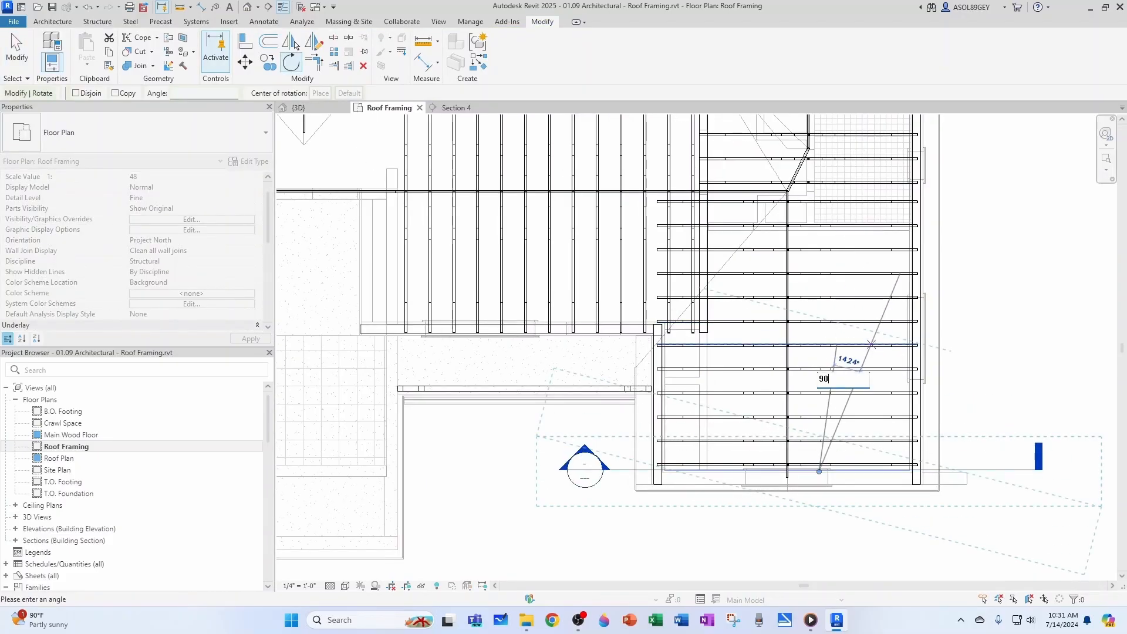
{"action": "type", "text": "90"}
{"action": "key", "text": "Return"}
{"action": "left_click_drag", "start_coordinate": [822, 365], "coordinate": [483, 196]}
{"action": "middle_click_drag", "start_coordinate": [519, 253], "coordinate": [569, 404]}
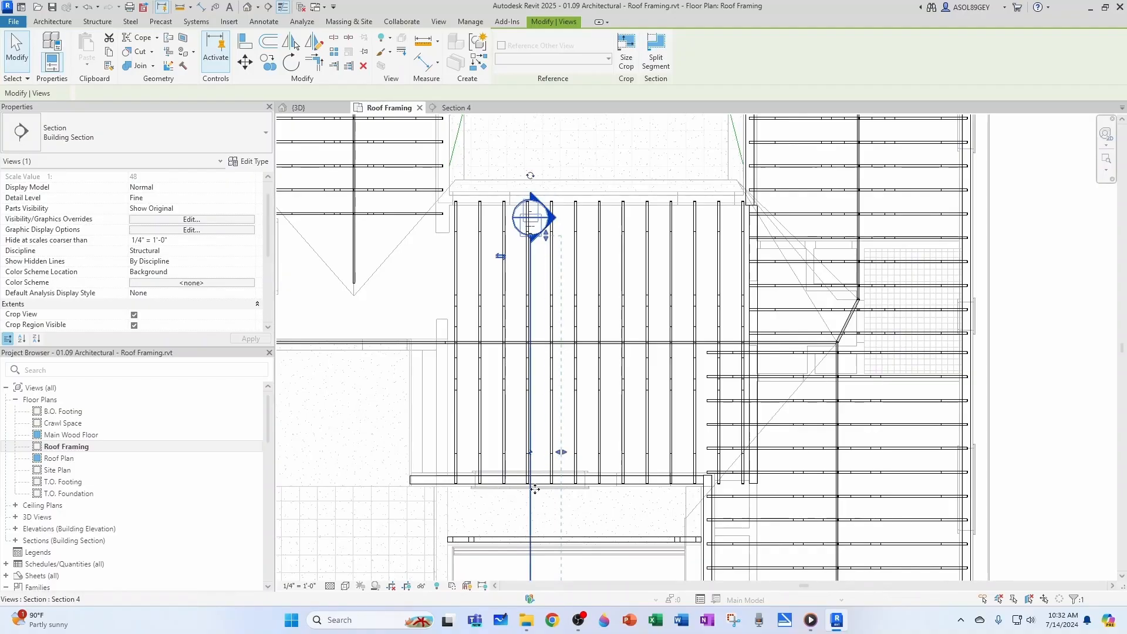
{"action": "left_click_drag", "start_coordinate": [532, 502], "coordinate": [519, 408]}
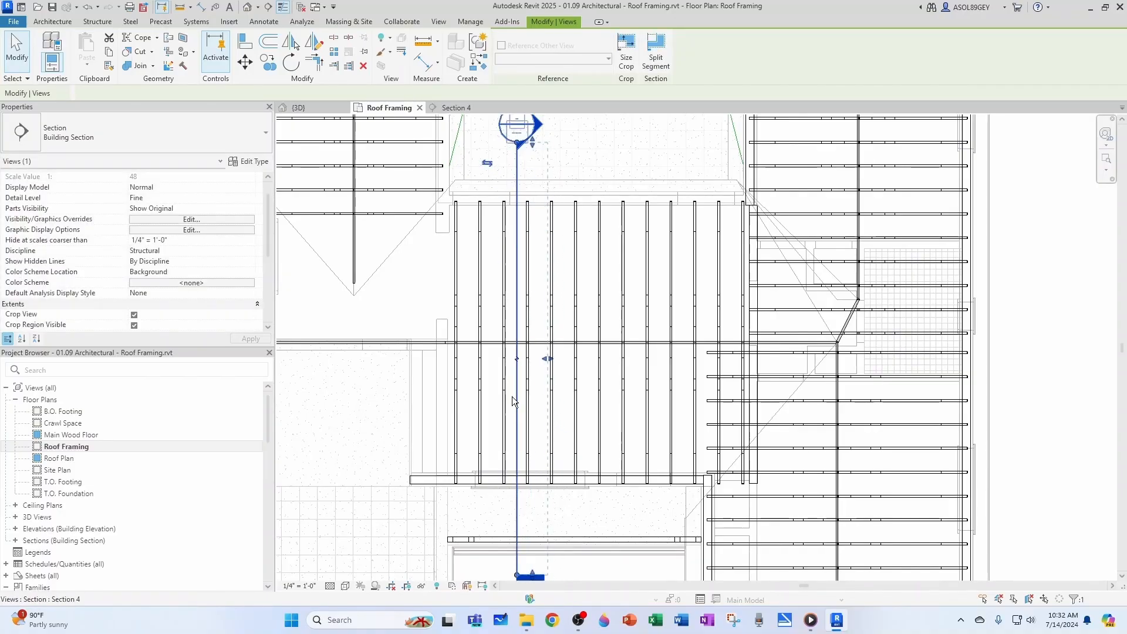
{"action": "left_click", "coordinate": [512, 396]}
Open the Section 4 view and examine how the middle section's trusses sit relative to the plate at the eave
{"action": "left_click", "coordinate": [449, 107]}
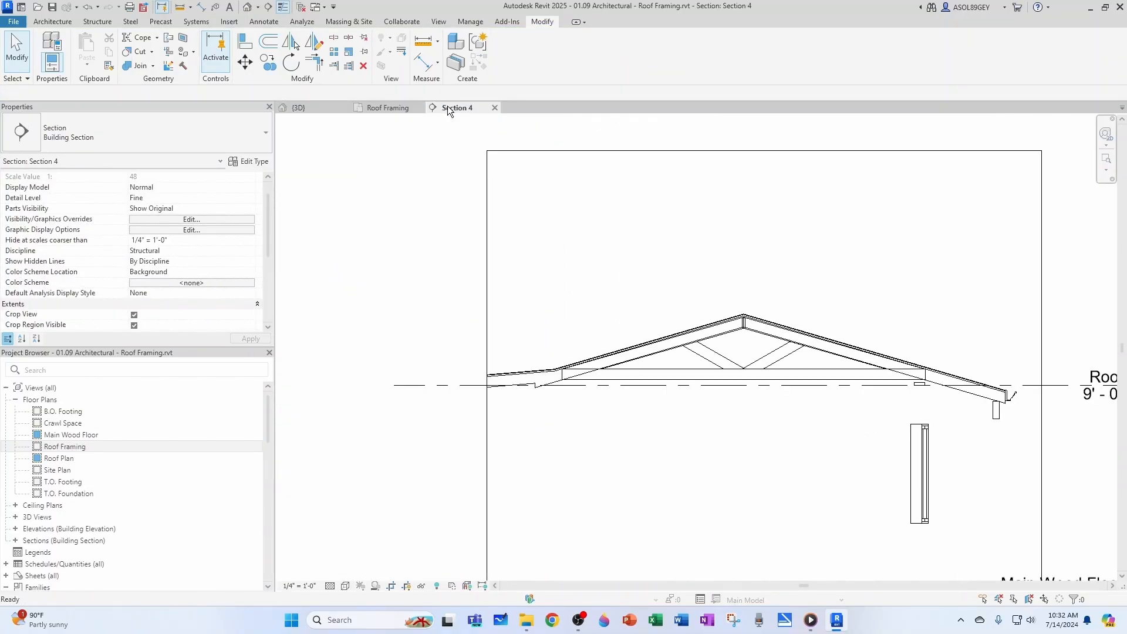
{"action": "scroll", "coordinate": [917, 385], "scroll_direction": "up", "scroll_amount": 6}
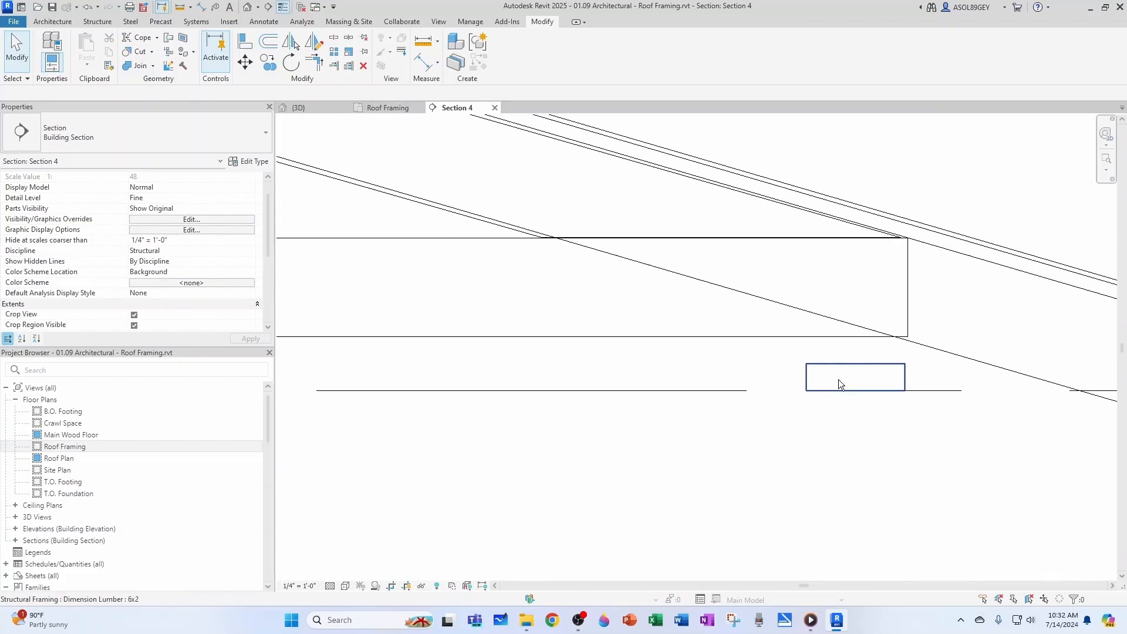
{"action": "scroll", "coordinate": [842, 333], "scroll_direction": "down", "scroll_amount": 3}
{"action": "scroll", "coordinate": [448, 202], "scroll_direction": "up", "scroll_amount": 3}
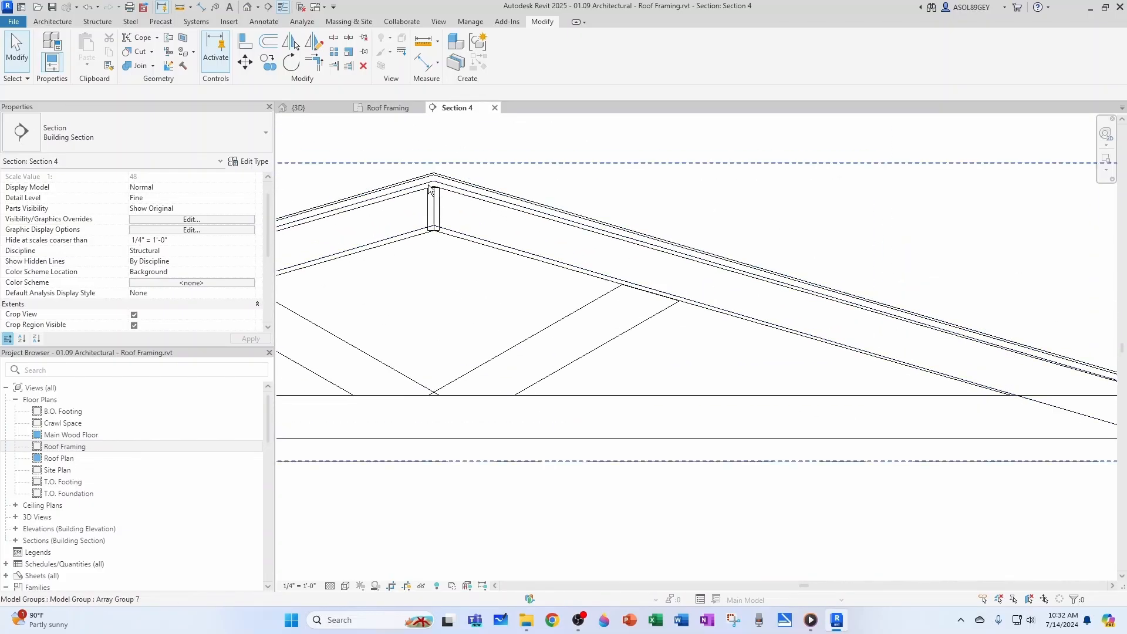
{"action": "scroll", "coordinate": [433, 192], "scroll_direction": "down", "scroll_amount": 3}
{"action": "scroll", "coordinate": [838, 375], "scroll_direction": "up", "scroll_amount": 4}
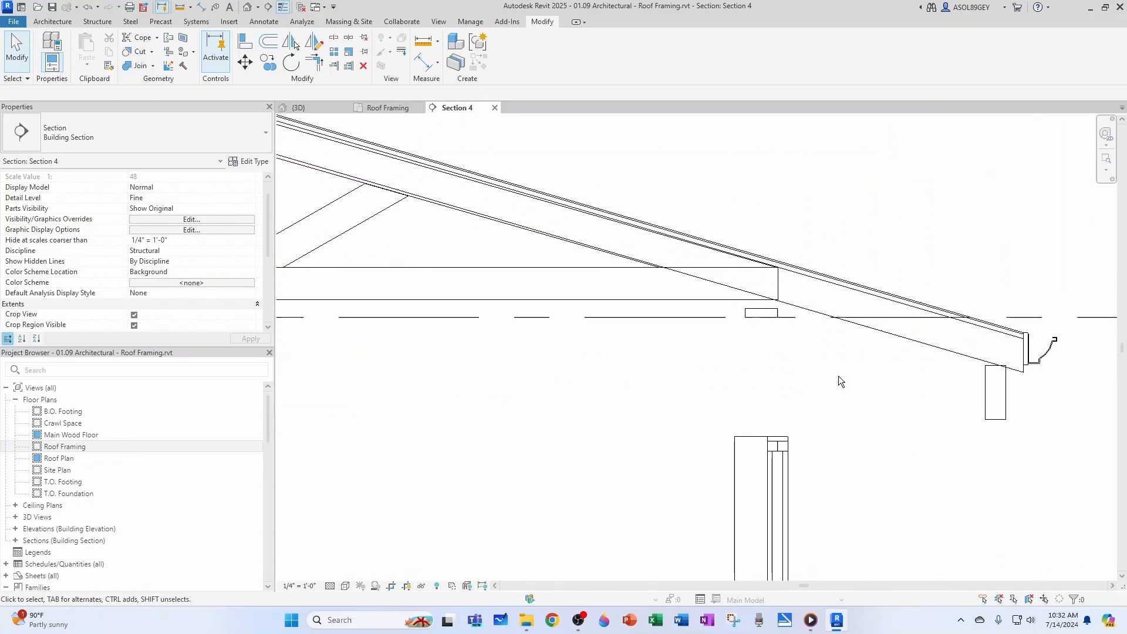
Change the plate beneath the middle section's trusses to the Dimension Lumber 6x4 type
{"action": "left_click", "coordinate": [732, 280]}
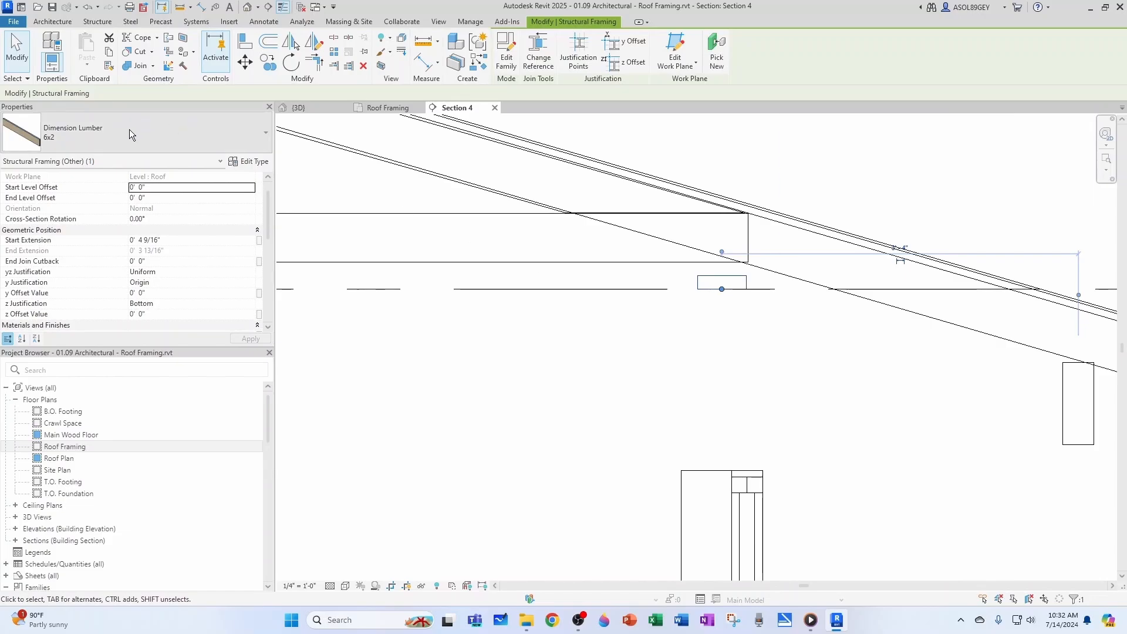
{"action": "left_click", "coordinate": [151, 127]}
{"action": "left_click", "coordinate": [34, 262]}
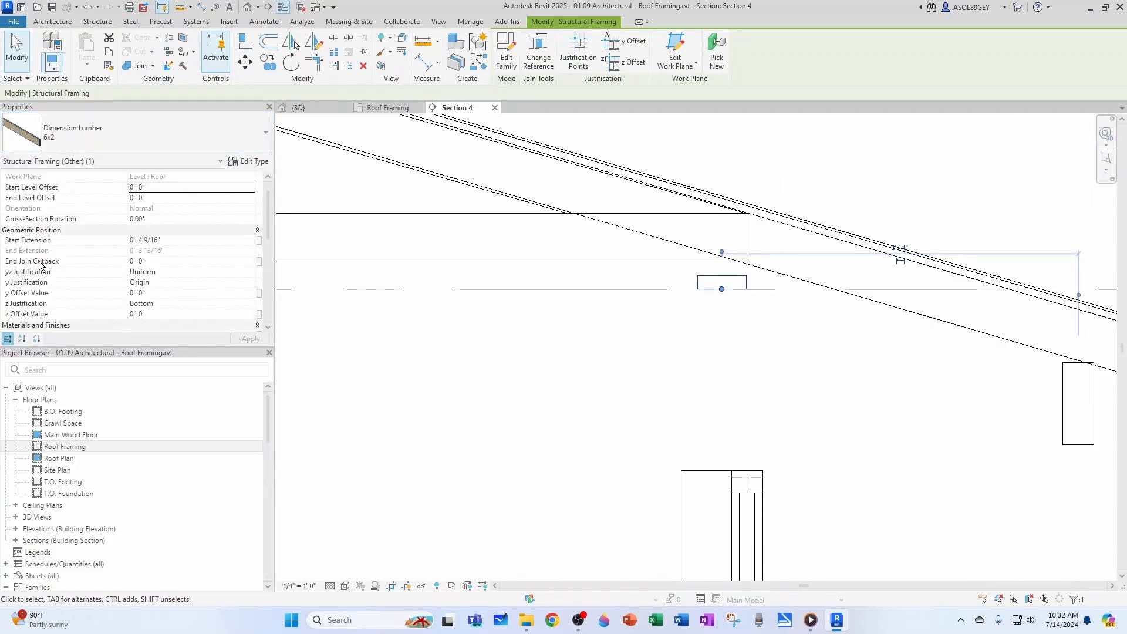
{"action": "left_click", "coordinate": [748, 325]}
{"action": "scroll", "coordinate": [748, 325], "scroll_direction": "down", "scroll_amount": 5}
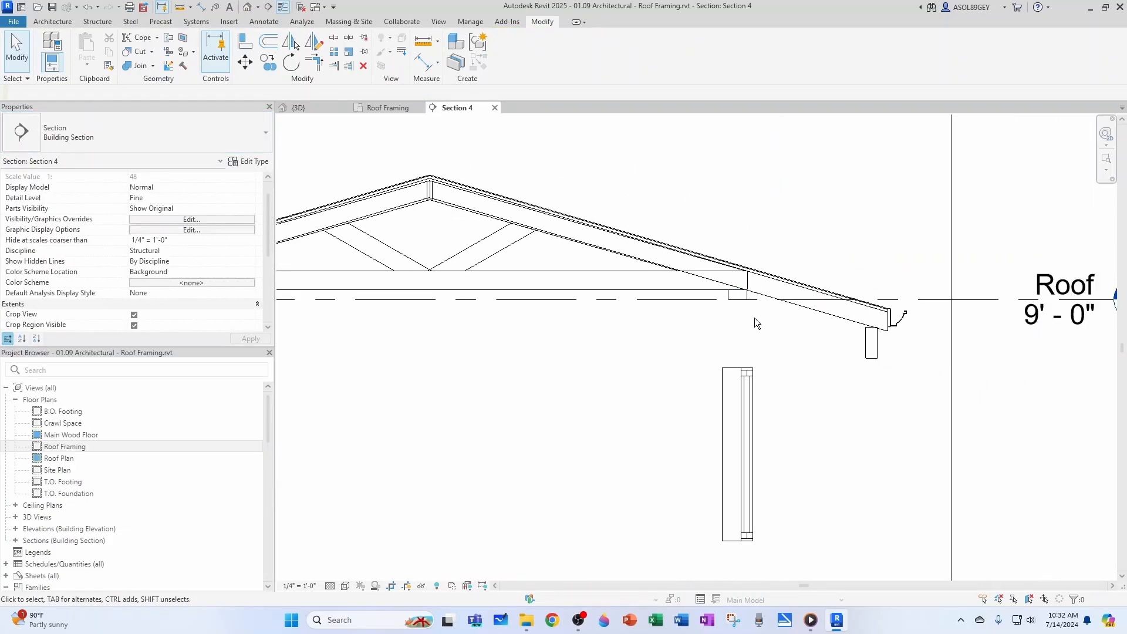
In the Roof Framing plan, copy the 6x4 plate straight up onto the centreline of the middle section's upper wall
{"action": "left_click", "coordinate": [738, 310]}
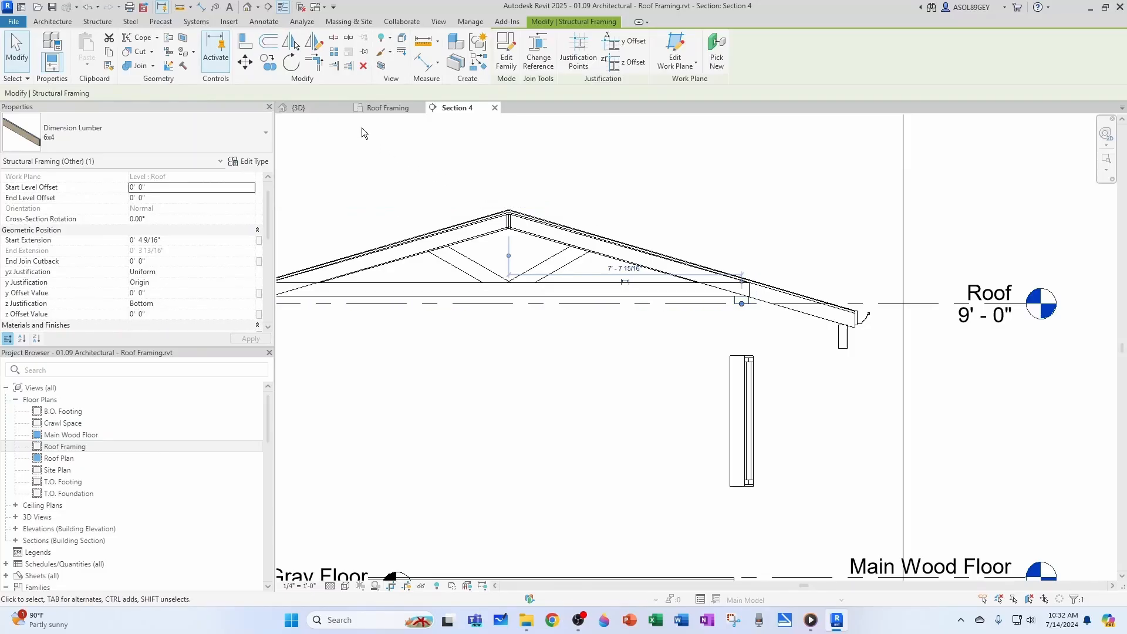
{"action": "left_click", "coordinate": [384, 110]}
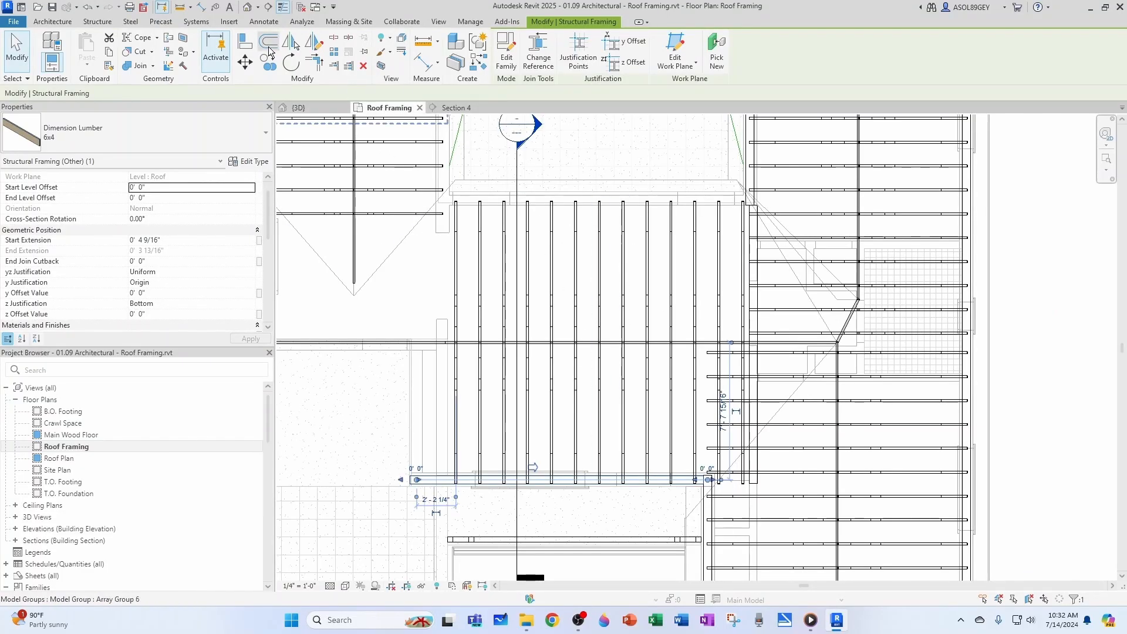
{"action": "left_click", "coordinate": [267, 64]}
{"action": "scroll", "coordinate": [571, 476], "scroll_direction": "up", "scroll_amount": 5}
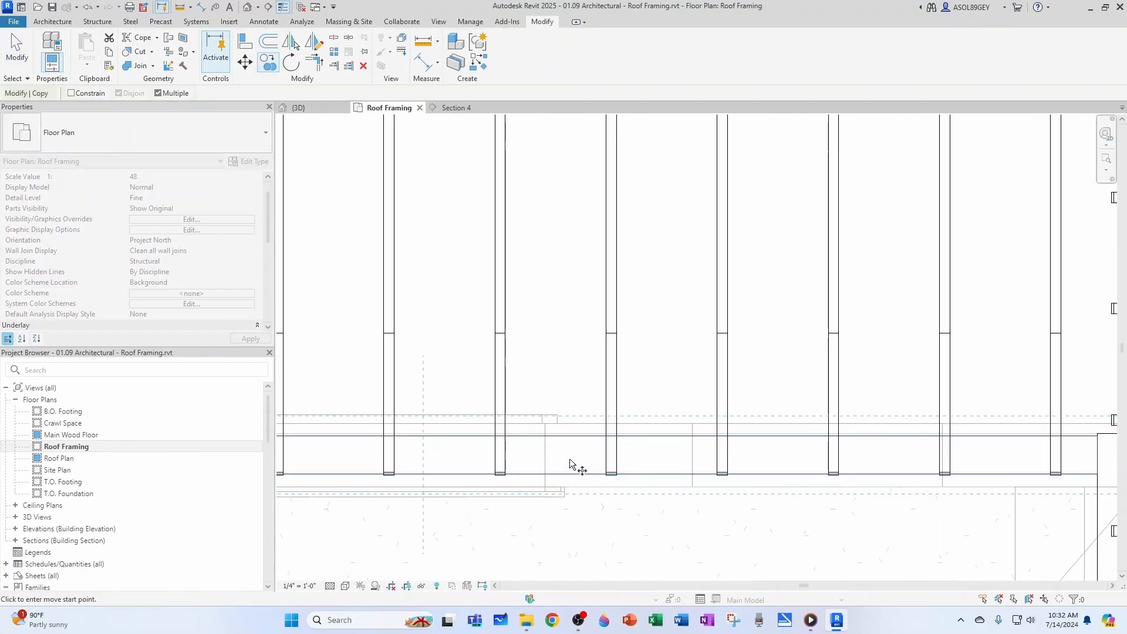
{"action": "left_click", "coordinate": [571, 457]}
{"action": "scroll", "coordinate": [603, 415], "scroll_direction": "down", "scroll_amount": 5}
{"action": "scroll", "coordinate": [578, 323], "scroll_direction": "up", "scroll_amount": 4}
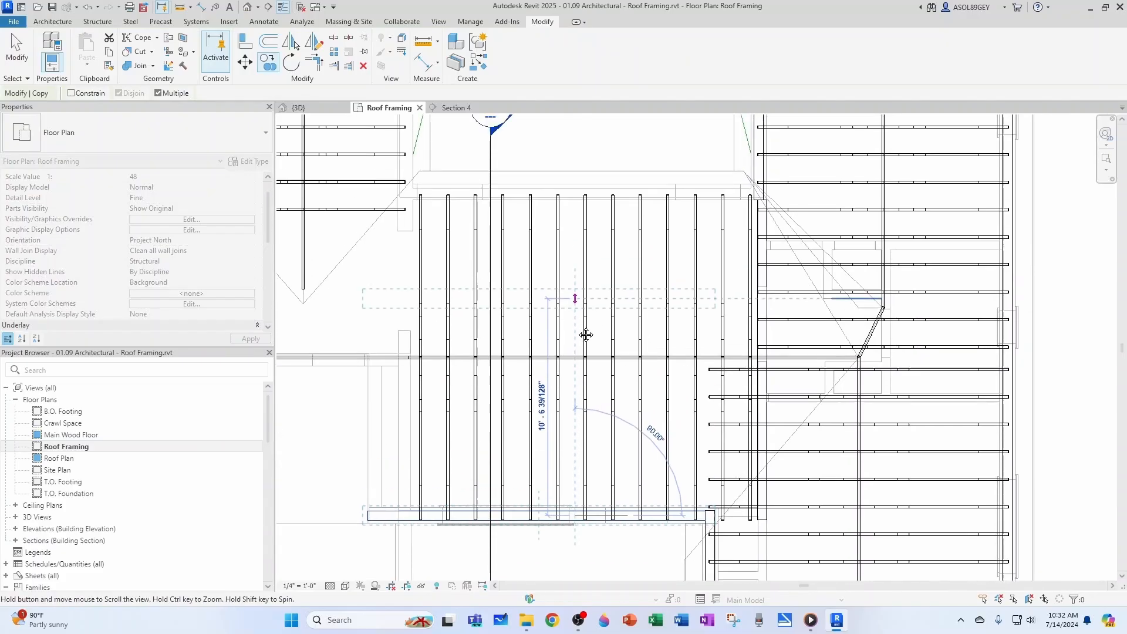
{"action": "left_click", "coordinate": [573, 241]}
{"action": "scroll", "coordinate": [573, 235], "scroll_direction": "up", "scroll_amount": 2}
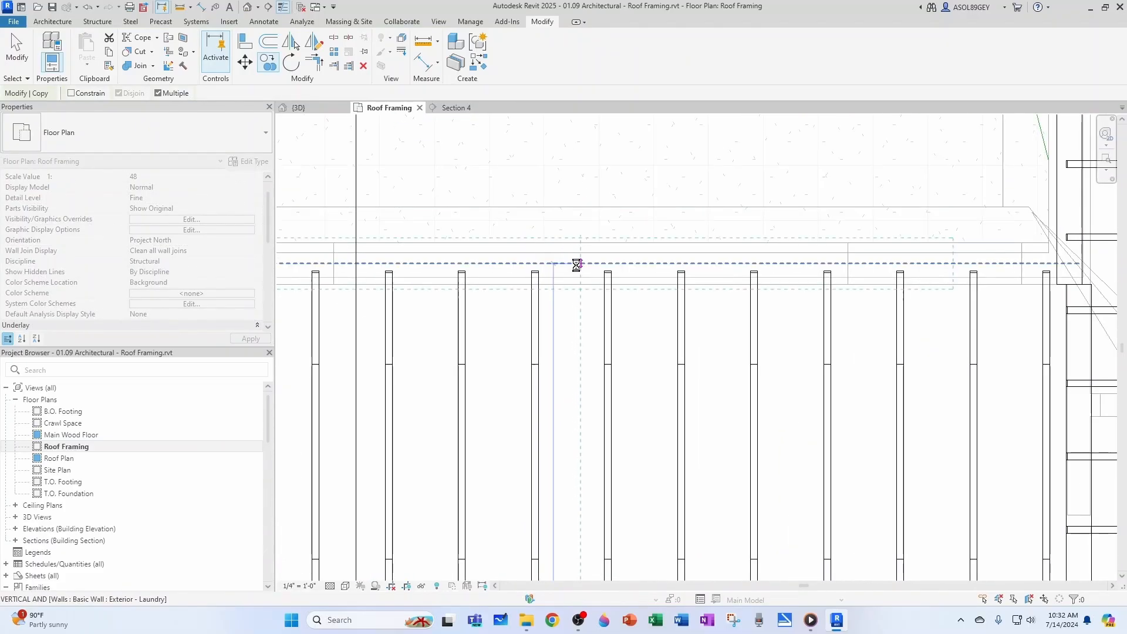
{"action": "key", "text": "Escape"}
Extend the right end of the copied 6x4 plate to the right wing's inner plate
{"action": "scroll", "coordinate": [576, 332], "scroll_direction": "down", "scroll_amount": 5}
{"action": "scroll", "coordinate": [812, 312], "scroll_direction": "up", "scroll_amount": 4}
{"action": "left_click", "coordinate": [714, 280]}
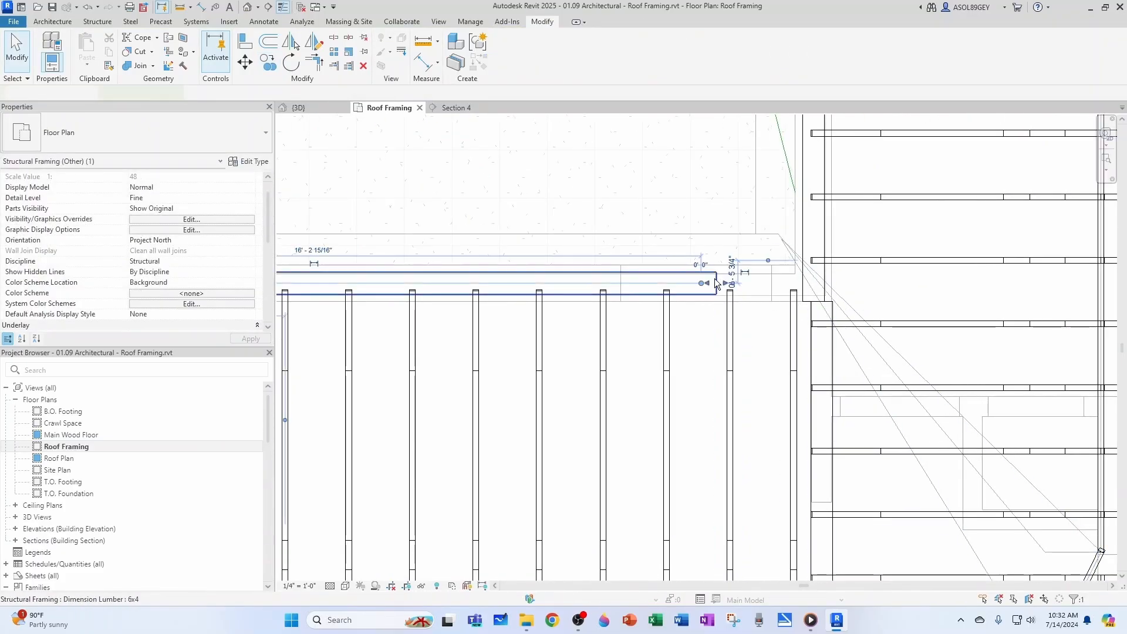
{"action": "scroll", "coordinate": [723, 287], "scroll_direction": "up", "scroll_amount": 3}
{"action": "left_click_drag", "start_coordinate": [722, 275], "coordinate": [727, 277]}
{"action": "left_click_drag", "start_coordinate": [804, 275], "coordinate": [844, 276]}
{"action": "key", "text": "Escape"}
Shorten the left end of the copied 6x4 plate to the edge of the left wing's inner wall
{"action": "scroll", "coordinate": [705, 305], "scroll_direction": "down", "scroll_amount": 5}
{"action": "scroll", "coordinate": [639, 320], "scroll_direction": "up", "scroll_amount": 6}
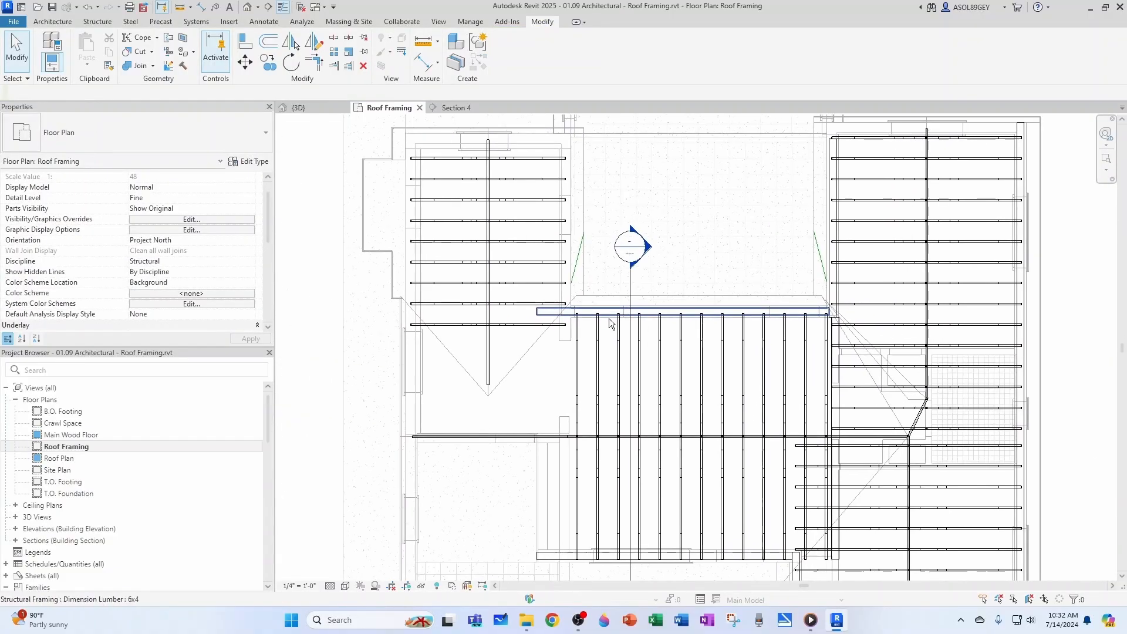
{"action": "left_click", "coordinate": [441, 303]}
{"action": "left_click_drag", "start_coordinate": [526, 311], "coordinate": [634, 304]}
{"action": "key", "text": "Escape"}
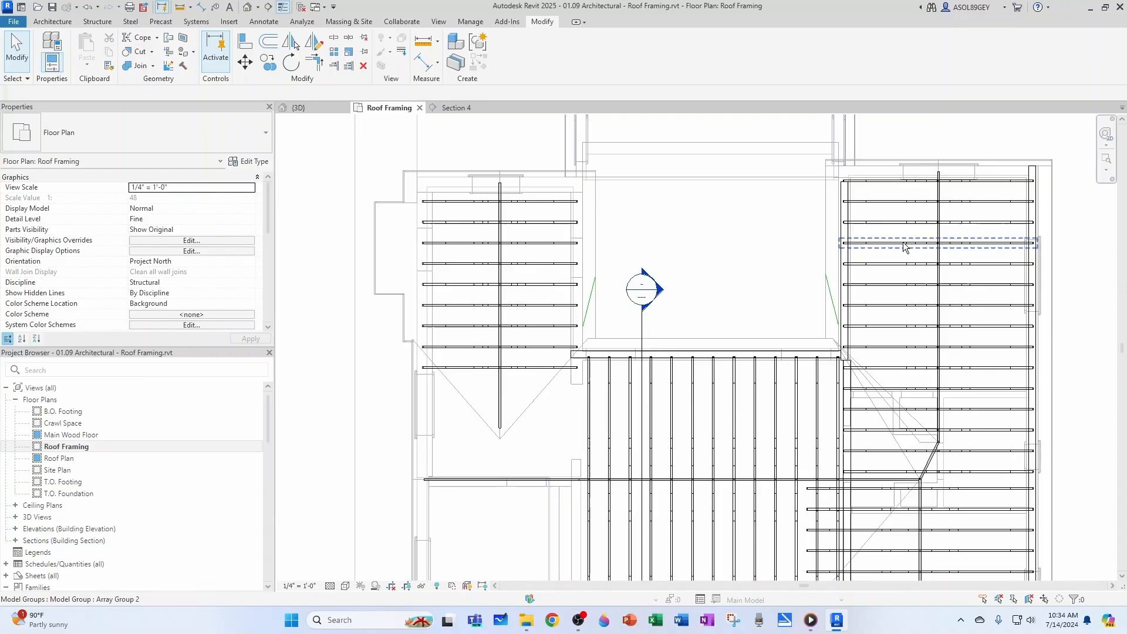
Place a similar 6x2 beam along the left wing's inner wall, from its upper corner down to the wall's lower end
{"action": "scroll", "coordinate": [848, 251], "scroll_direction": "up", "scroll_amount": 3}
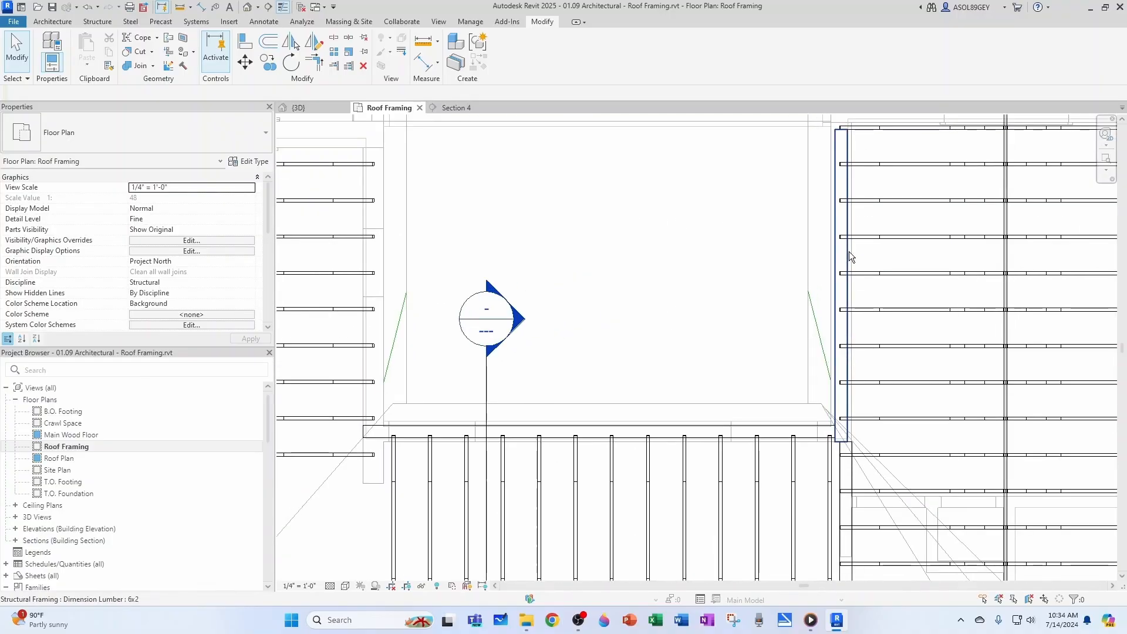
{"action": "left_click", "coordinate": [848, 251]}
{"action": "key", "text": "c"}
{"action": "key", "text": "s"}
{"action": "scroll", "coordinate": [697, 285], "scroll_direction": "down", "scroll_amount": 2}
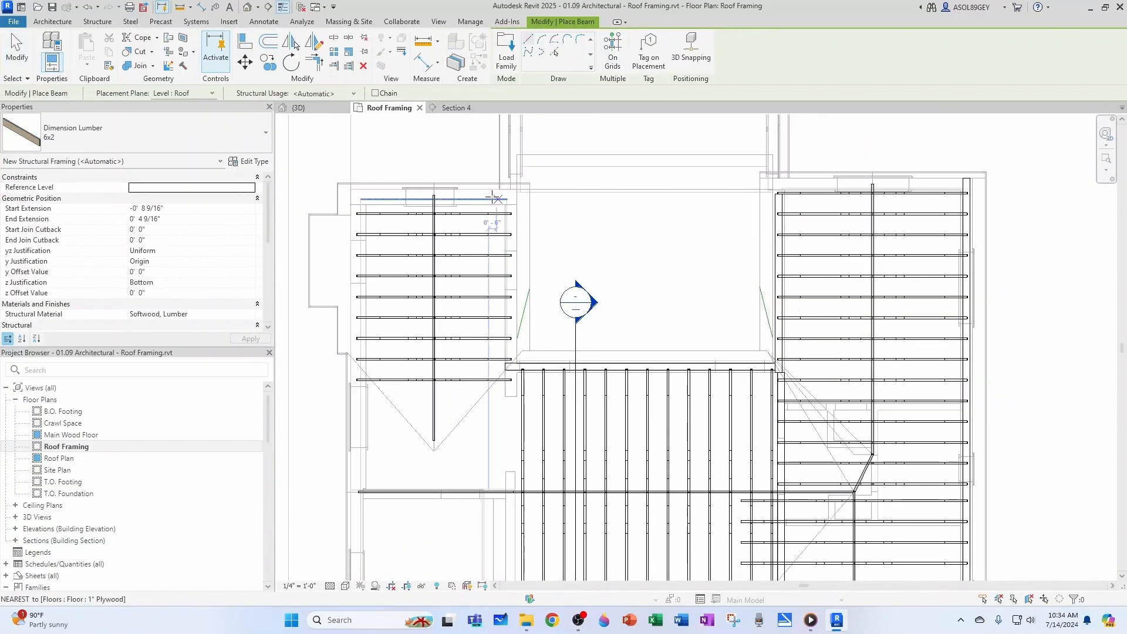
{"action": "scroll", "coordinate": [506, 198], "scroll_direction": "up", "scroll_amount": 4}
{"action": "left_click", "coordinate": [529, 191]}
{"action": "scroll", "coordinate": [530, 245], "scroll_direction": "down", "scroll_amount": 4}
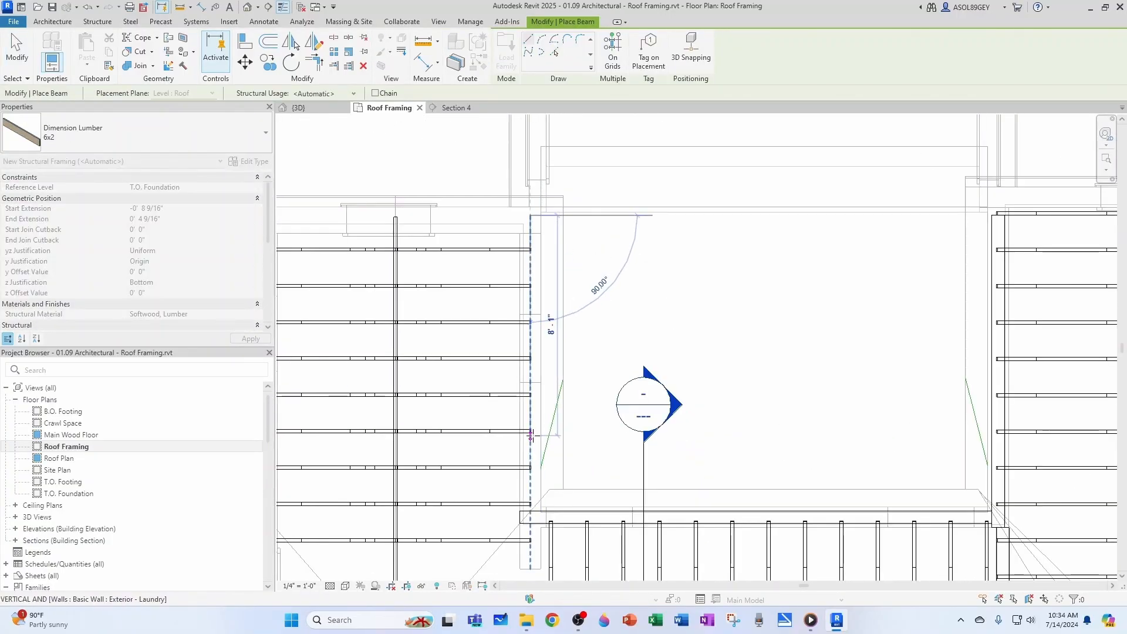
{"action": "middle_click_drag", "start_coordinate": [530, 510], "coordinate": [527, 440]}
{"action": "scroll", "coordinate": [527, 441], "scroll_direction": "up", "scroll_amount": 6}
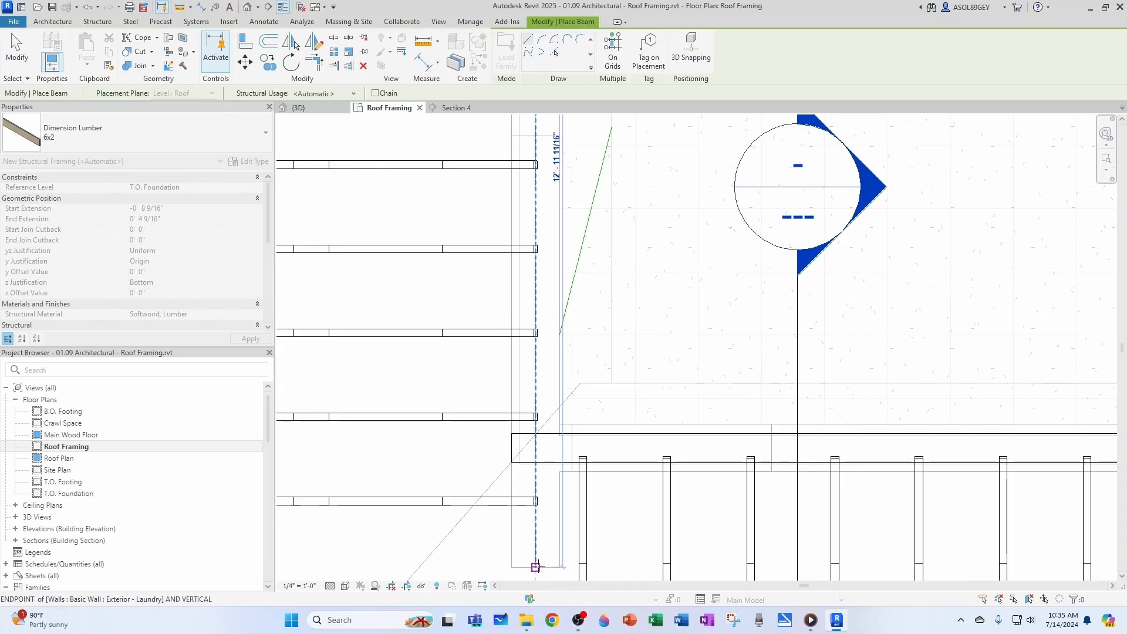
{"action": "left_click", "coordinate": [535, 567]}
{"action": "scroll", "coordinate": [536, 528], "scroll_direction": "down", "scroll_amount": 3}
{"action": "key", "text": "Escape"}
{"action": "key", "text": "Escape"}
Shorten the lower end of the left wing's inner 6x2 plate to the end of the wall
{"action": "scroll", "coordinate": [552, 505], "scroll_direction": "up", "scroll_amount": 3}
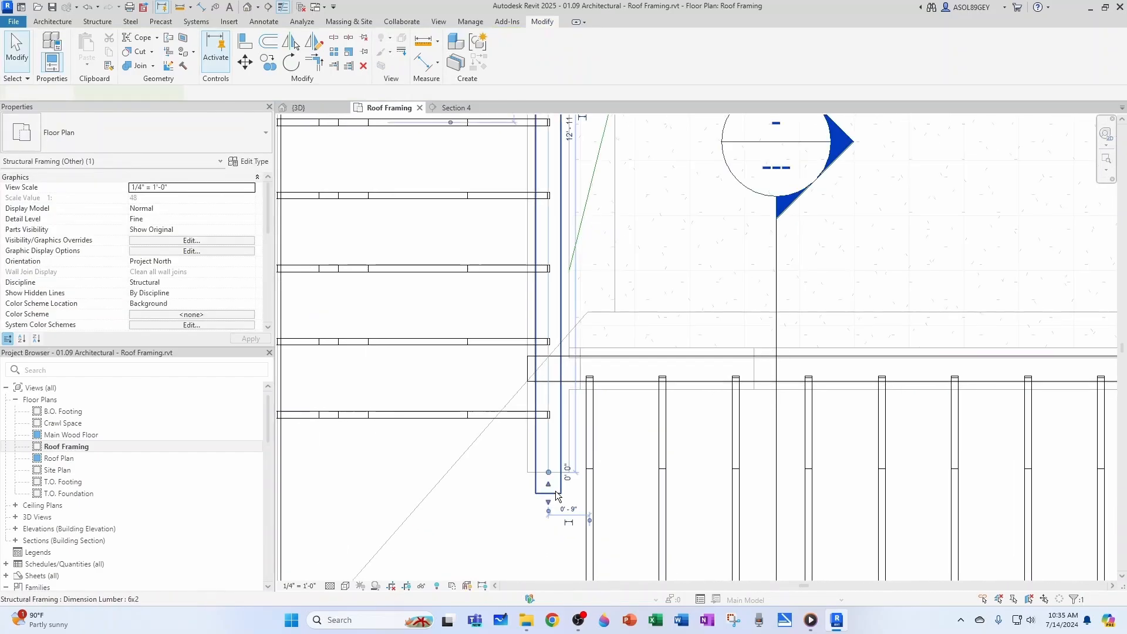
{"action": "left_click", "coordinate": [558, 496]}
{"action": "scroll", "coordinate": [569, 470], "scroll_direction": "down", "scroll_amount": 3}
{"action": "key", "text": "Escape"}
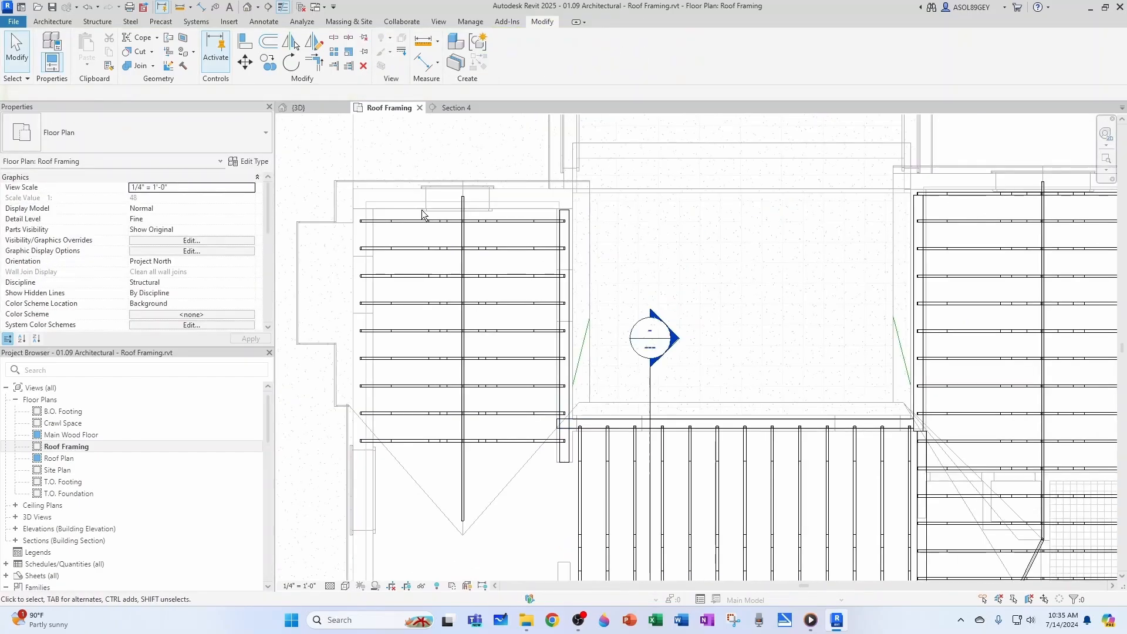
Extend the upper end of the left wing's inner 6x2 plate to the outer face of the upper wall
{"action": "scroll", "coordinate": [504, 202], "scroll_direction": "up", "scroll_amount": 5}
{"action": "left_click", "coordinate": [686, 228]}
{"action": "scroll", "coordinate": [688, 231], "scroll_direction": "up", "scroll_amount": 1}
{"action": "left_click_drag", "start_coordinate": [690, 228], "coordinate": [691, 148]}
{"action": "key", "text": "Escape"}
{"action": "scroll", "coordinate": [670, 446], "scroll_direction": "down", "scroll_amount": 3}
Copy the left wing's inner 6x2 plate horizontally across to the wing's outer wall
{"action": "left_click", "coordinate": [672, 445]}
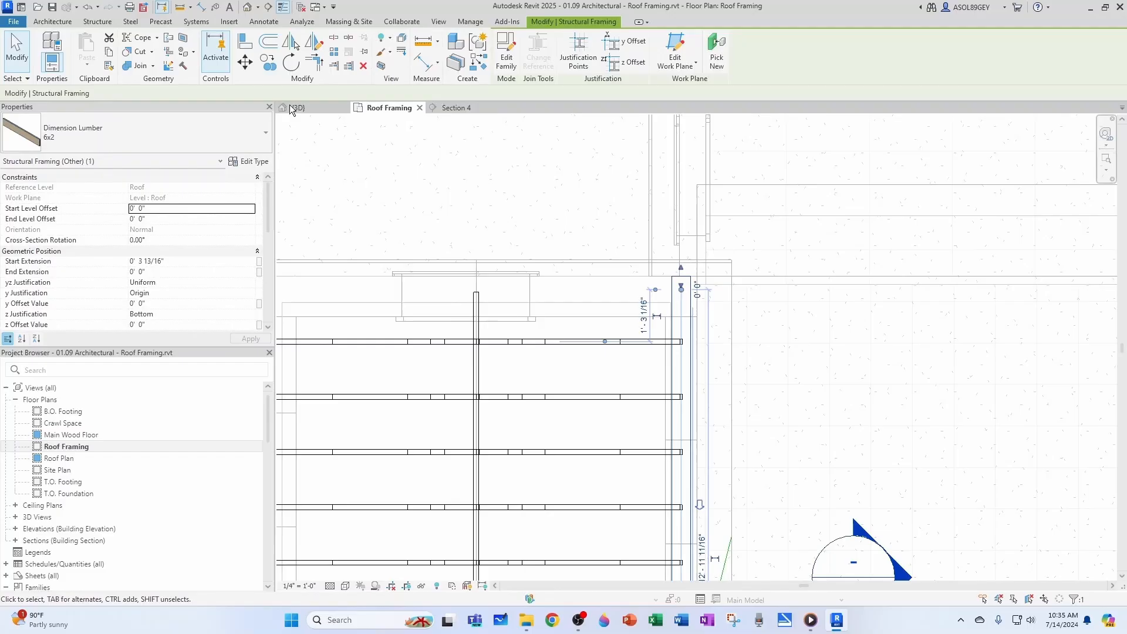
{"action": "left_click", "coordinate": [268, 63]}
{"action": "scroll", "coordinate": [727, 370], "scroll_direction": "up", "scroll_amount": 3}
{"action": "left_click", "coordinate": [738, 364]}
{"action": "scroll", "coordinate": [721, 364], "scroll_direction": "down", "scroll_amount": 3}
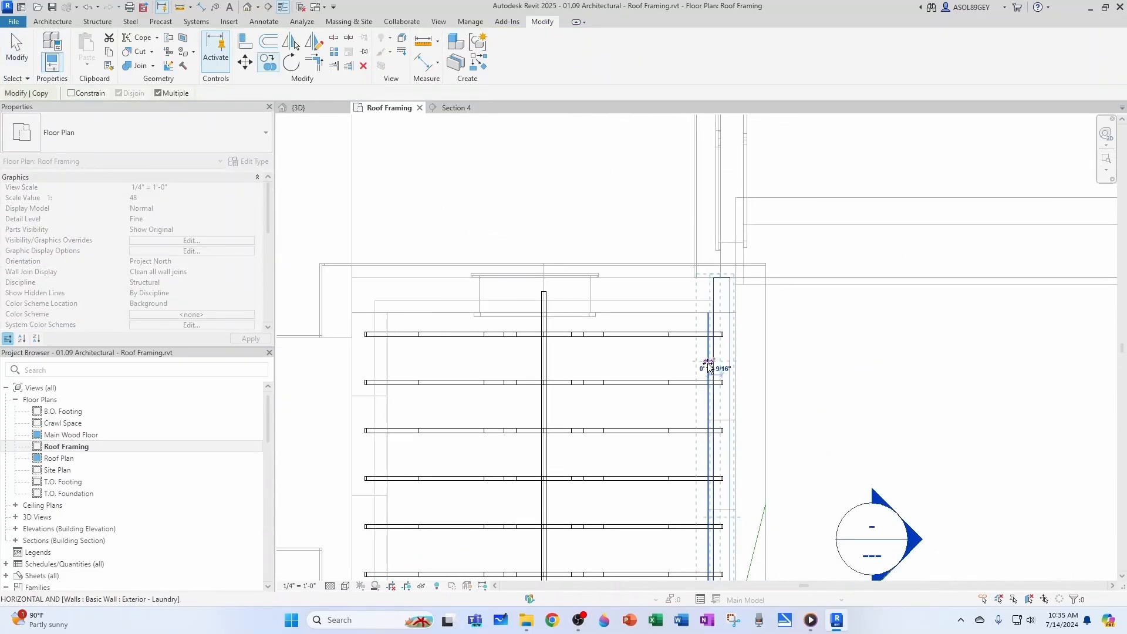
{"action": "scroll", "coordinate": [579, 372], "scroll_direction": "up", "scroll_amount": 2}
{"action": "scroll", "coordinate": [476, 376], "scroll_direction": "up", "scroll_amount": 3}
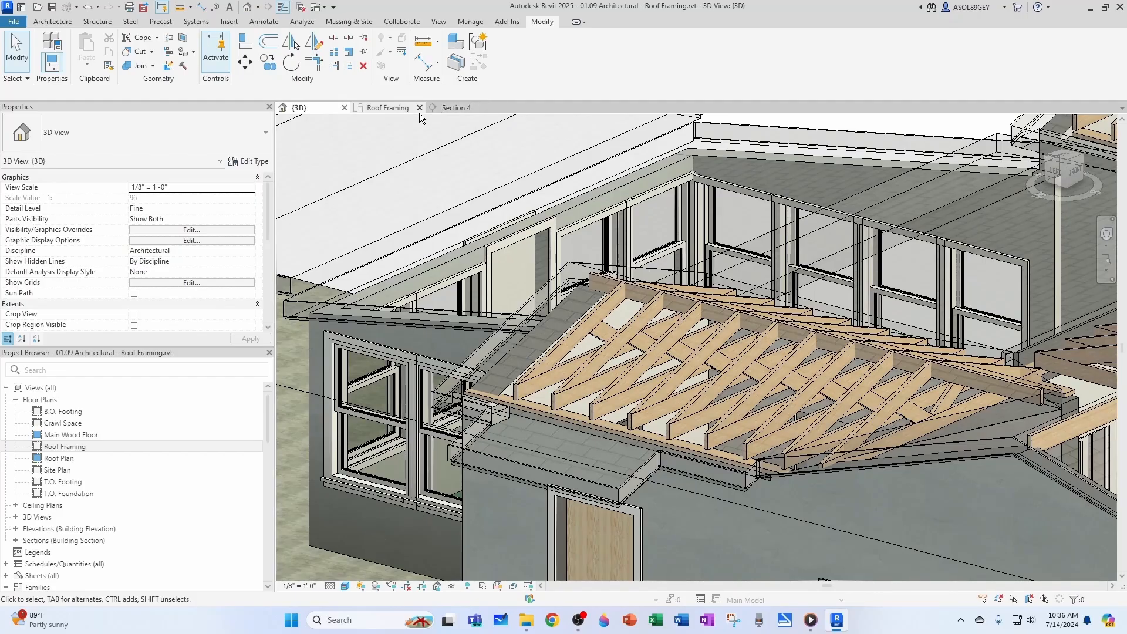
Rotate the building section line in the Roof Framing plan by 90 degrees
{"action": "left_click", "coordinate": [387, 108]}
{"action": "scroll", "coordinate": [703, 434], "scroll_direction": "down", "scroll_amount": 4}
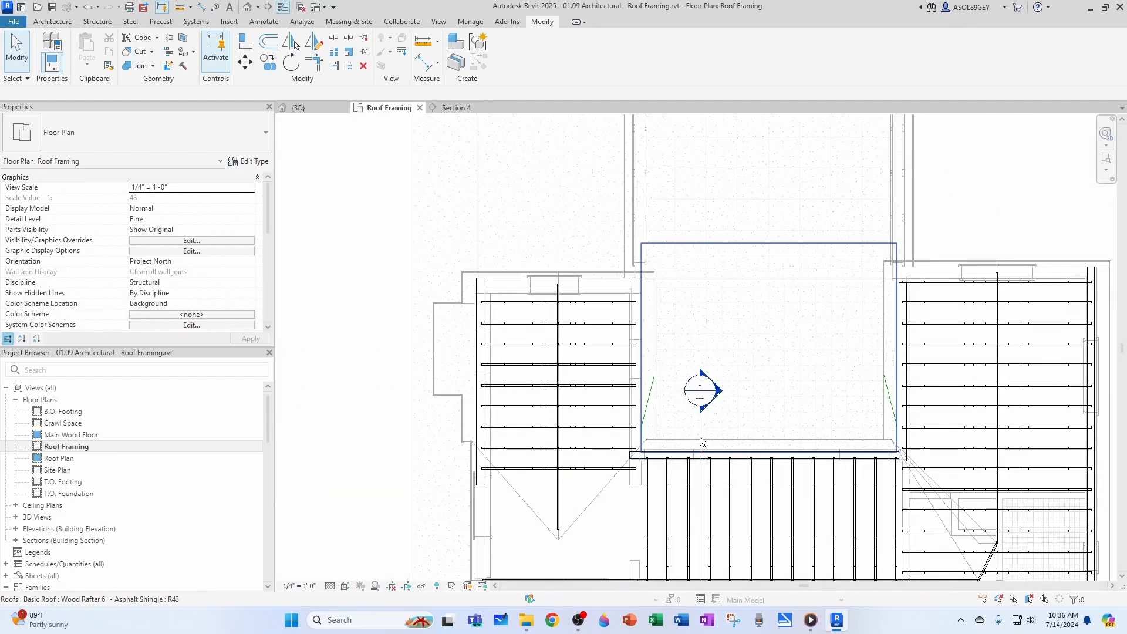
{"action": "left_click", "coordinate": [699, 495]}
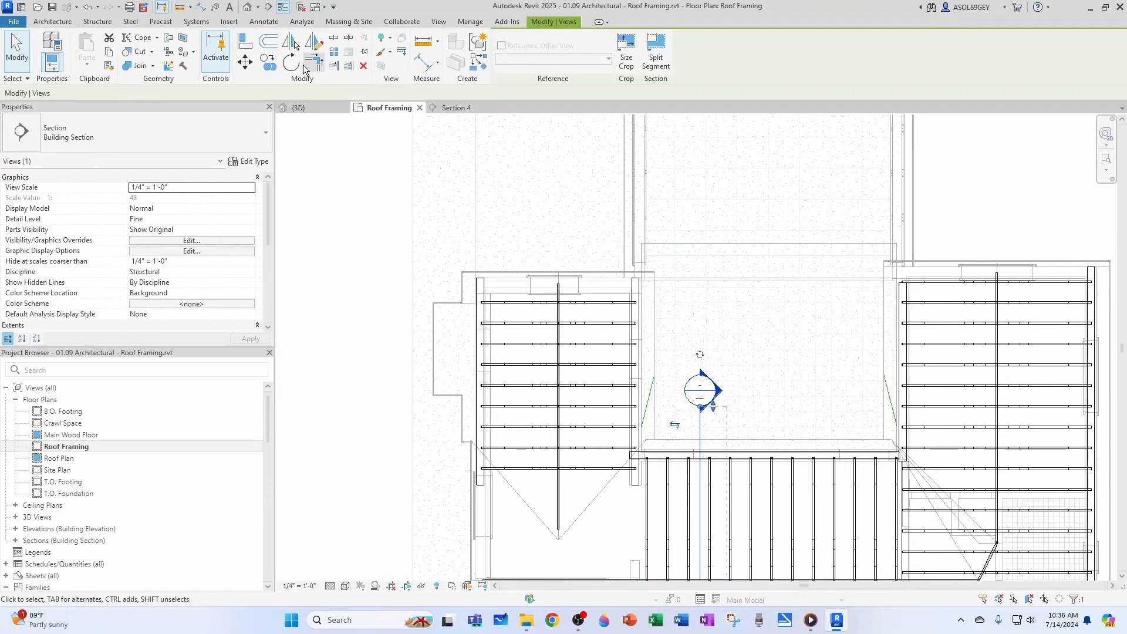
{"action": "left_click", "coordinate": [292, 62]}
{"action": "type", "text": "9"}
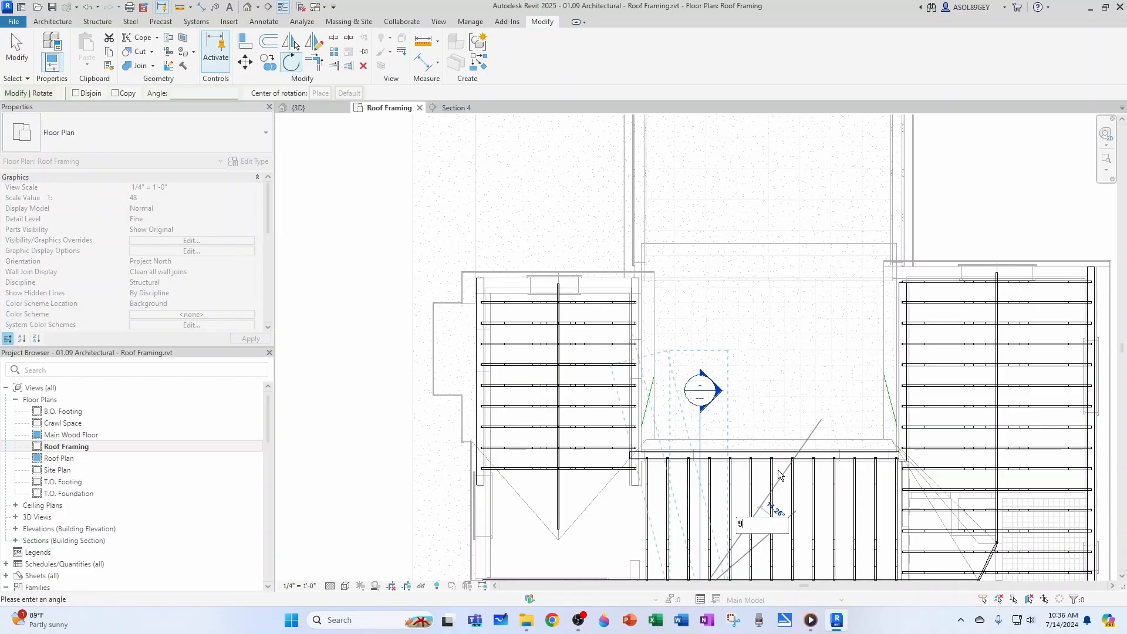
{"action": "type", "text": "0"}
{"action": "key", "text": "Return"}
Move the horizontal section line up so it cuts across the left wing's trusses and both of its wall plates
{"action": "scroll", "coordinate": [770, 468], "scroll_direction": "down", "scroll_amount": 2}
{"action": "scroll", "coordinate": [694, 550], "scroll_direction": "up", "scroll_amount": 2}
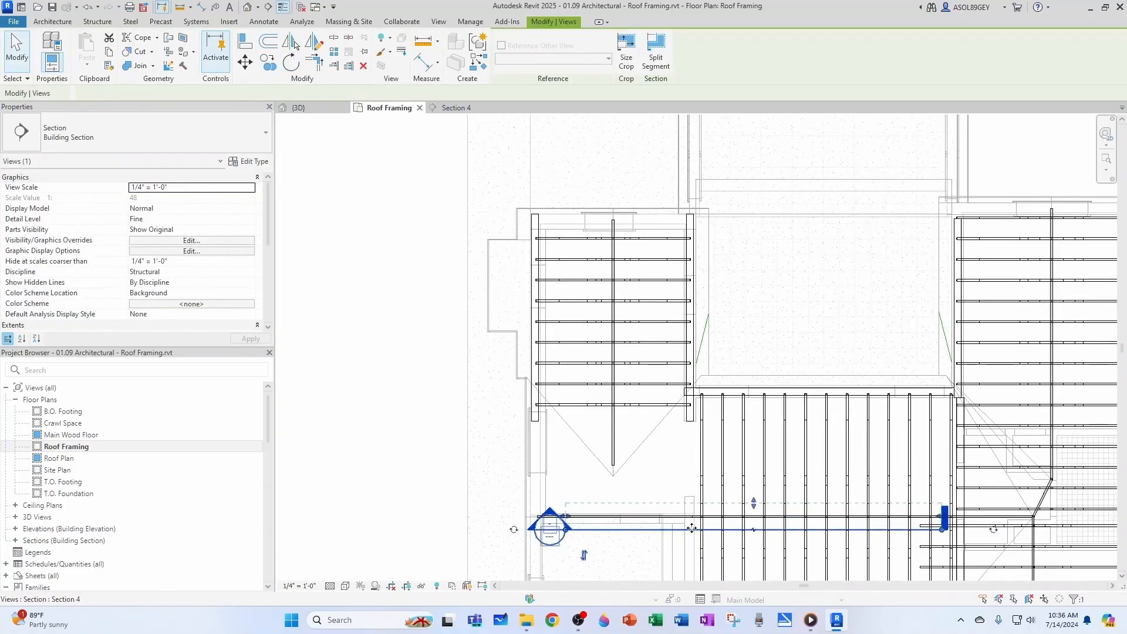
{"action": "left_click_drag", "start_coordinate": [692, 528], "coordinate": [604, 286]}
{"action": "left_click", "coordinate": [463, 259]}
{"action": "scroll", "coordinate": [462, 259], "scroll_direction": "up", "scroll_amount": 2}
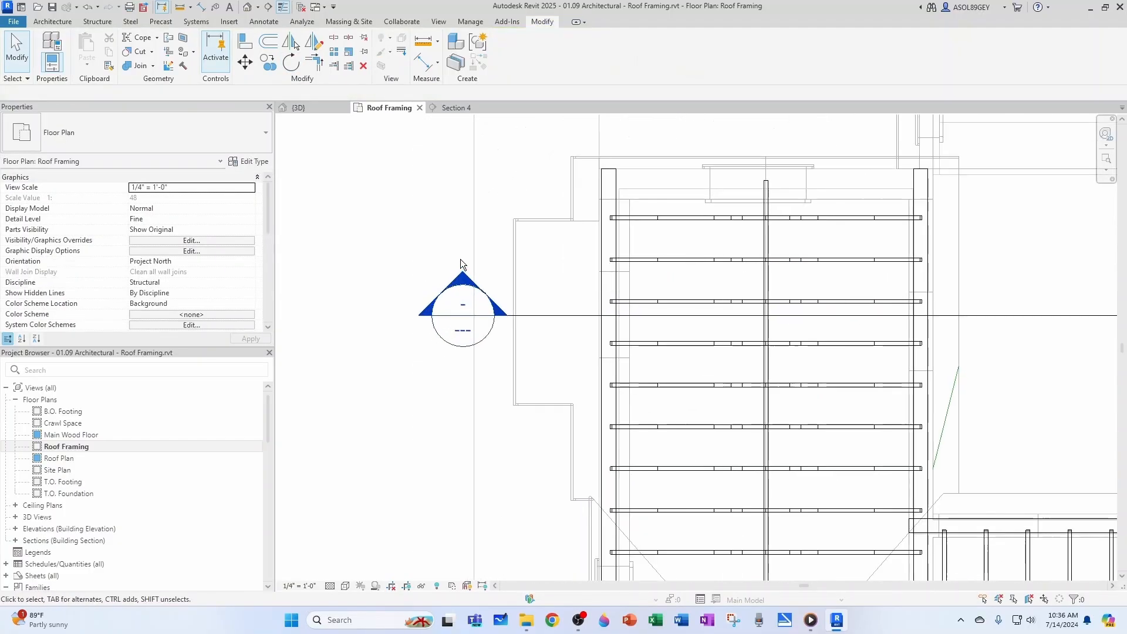
Examine how the left wing's plates sit beneath the truss in Section 4, and inspect the roof framing from the front left in 3D
{"action": "left_click", "coordinate": [452, 105]}
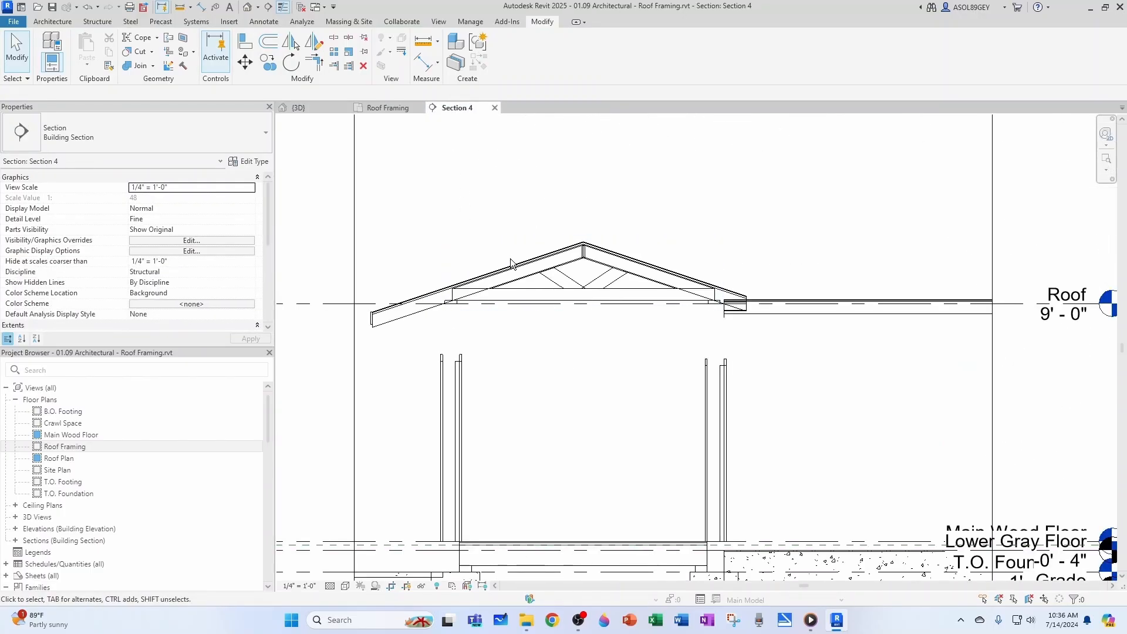
{"action": "scroll", "coordinate": [510, 263], "scroll_direction": "up", "scroll_amount": 3}
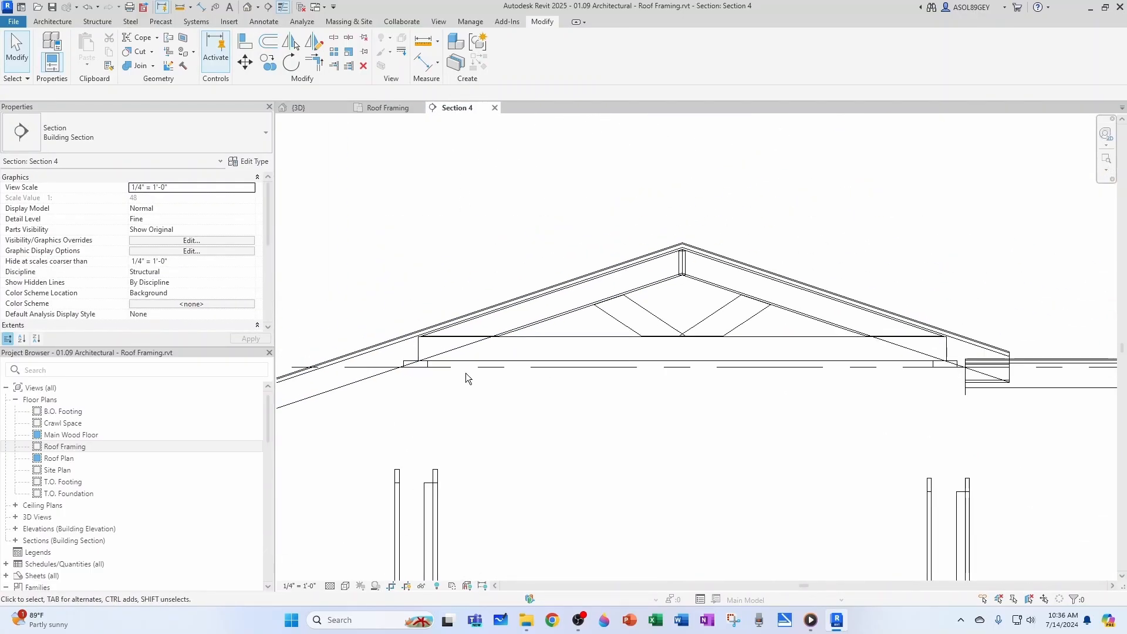
{"action": "scroll", "coordinate": [466, 372], "scroll_direction": "down", "scroll_amount": 3}
{"action": "scroll", "coordinate": [823, 382], "scroll_direction": "up", "scroll_amount": 4}
{"action": "left_click", "coordinate": [298, 108]}
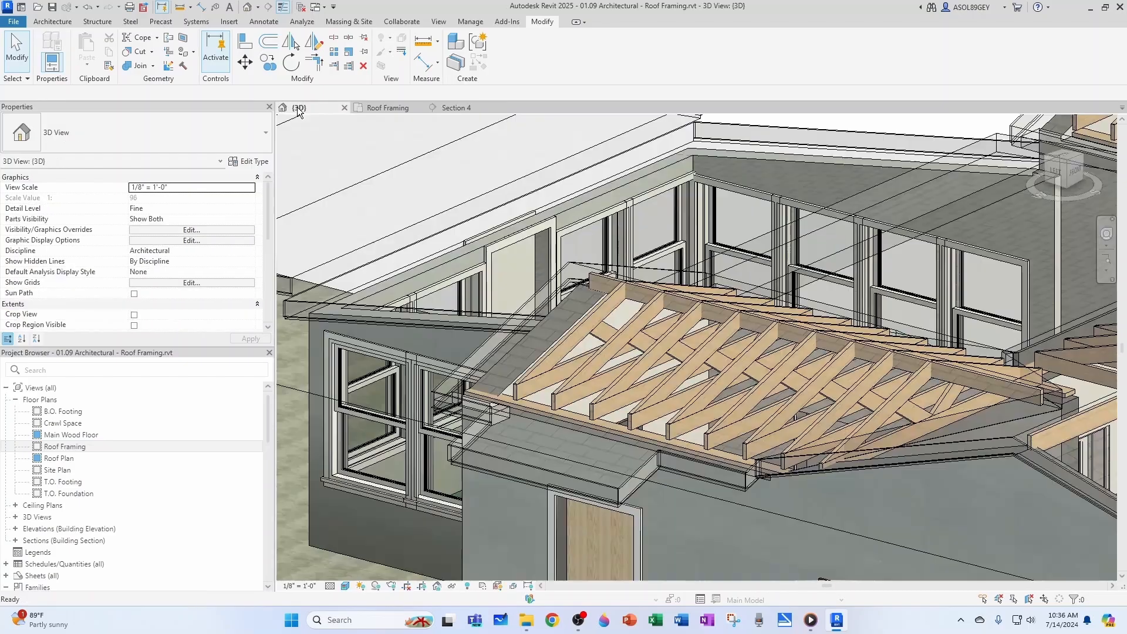
{"action": "scroll", "coordinate": [772, 377], "scroll_direction": "up", "scroll_amount": 3}
{"action": "scroll", "coordinate": [772, 372], "scroll_direction": "down", "scroll_amount": 3}
{"action": "middle_click_drag", "start_coordinate": [777, 385], "coordinate": [491, 389], "text": "shift"}
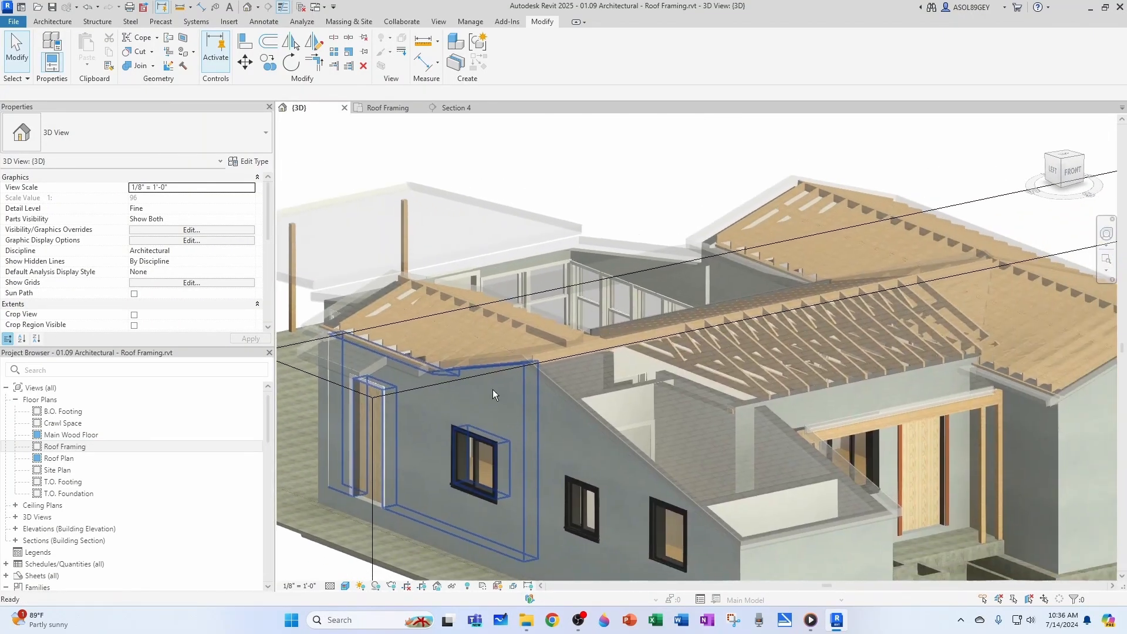
{"action": "scroll", "coordinate": [697, 462], "scroll_direction": "up", "scroll_amount": 1}
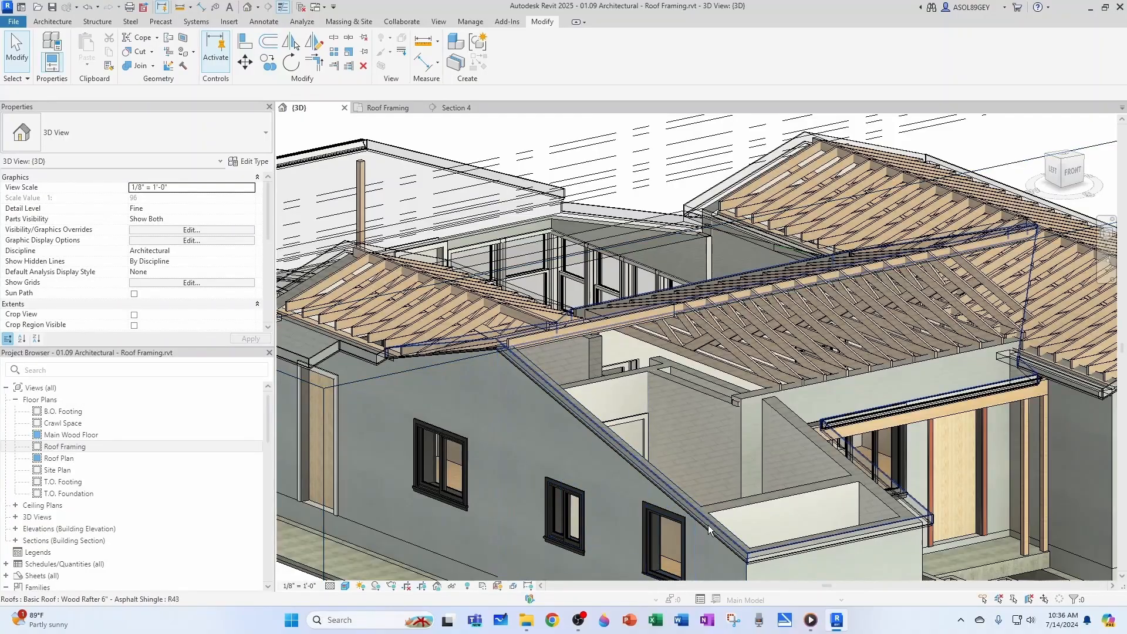